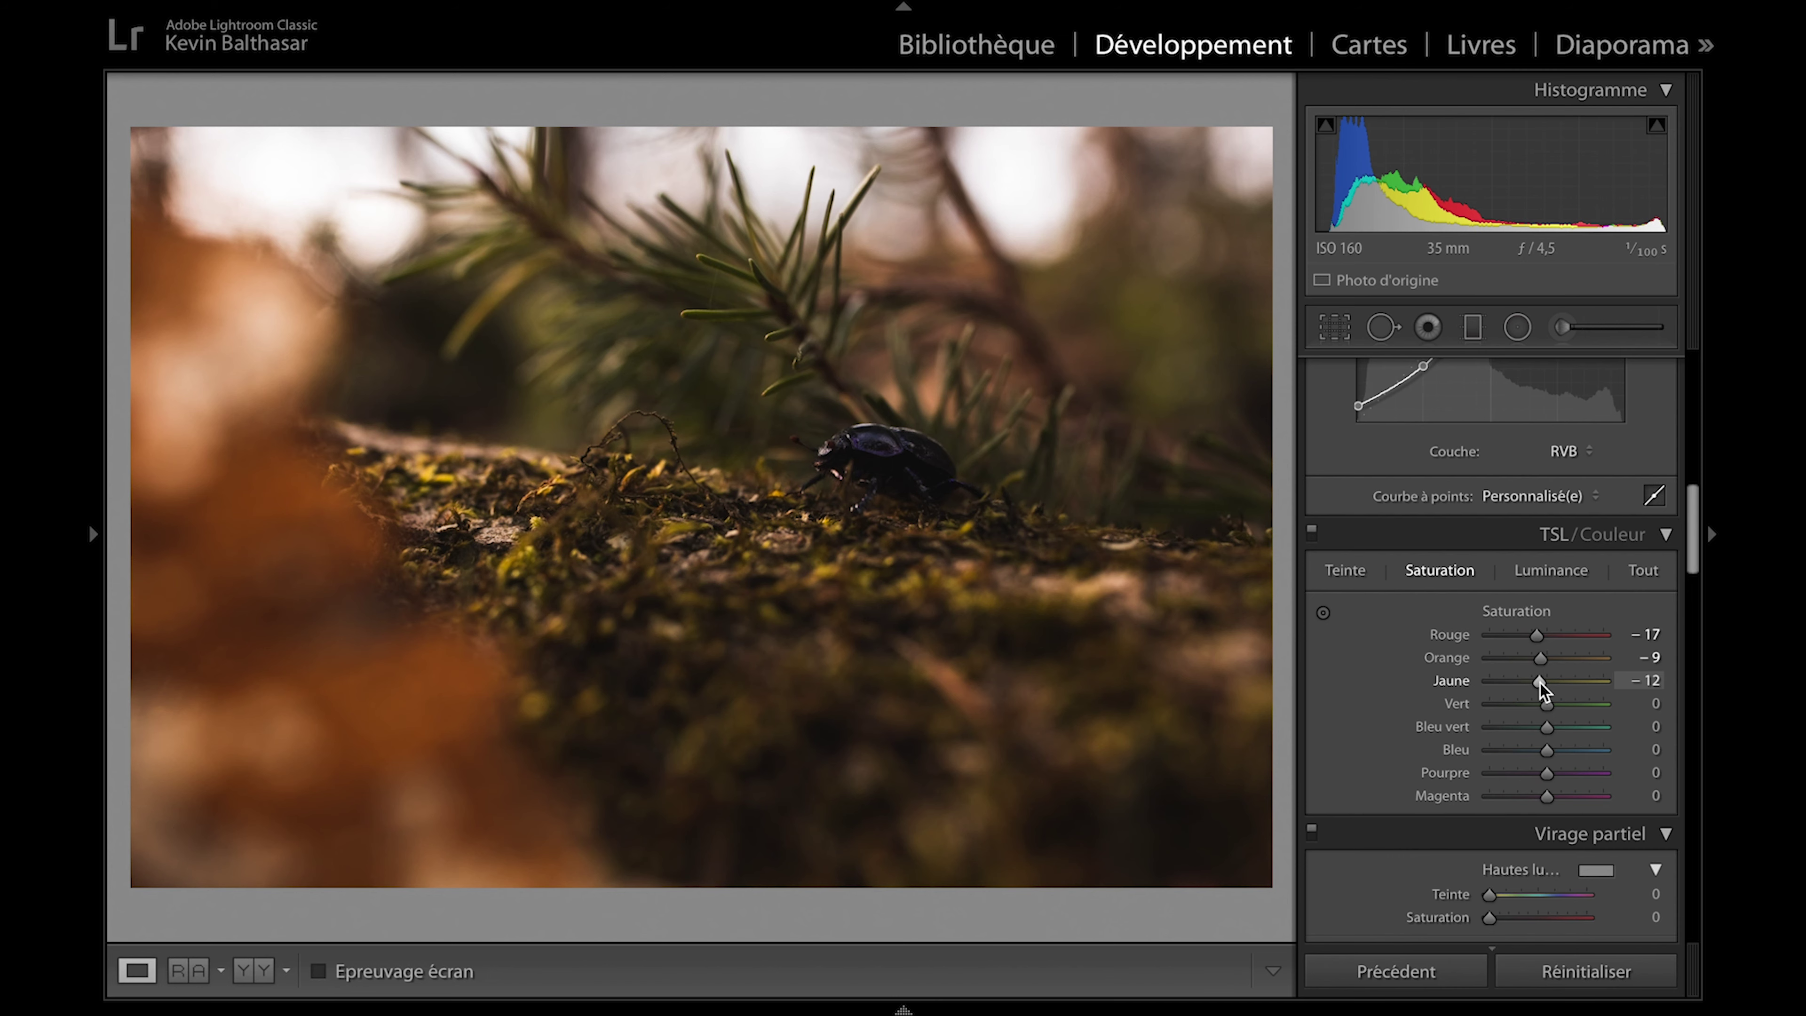
- Set the green saturation to +13, checking the beetle up close and the before and after versions side by side
{"action": "left_click_drag", "start_coordinate": [1542, 701], "coordinate": [1551, 700]}
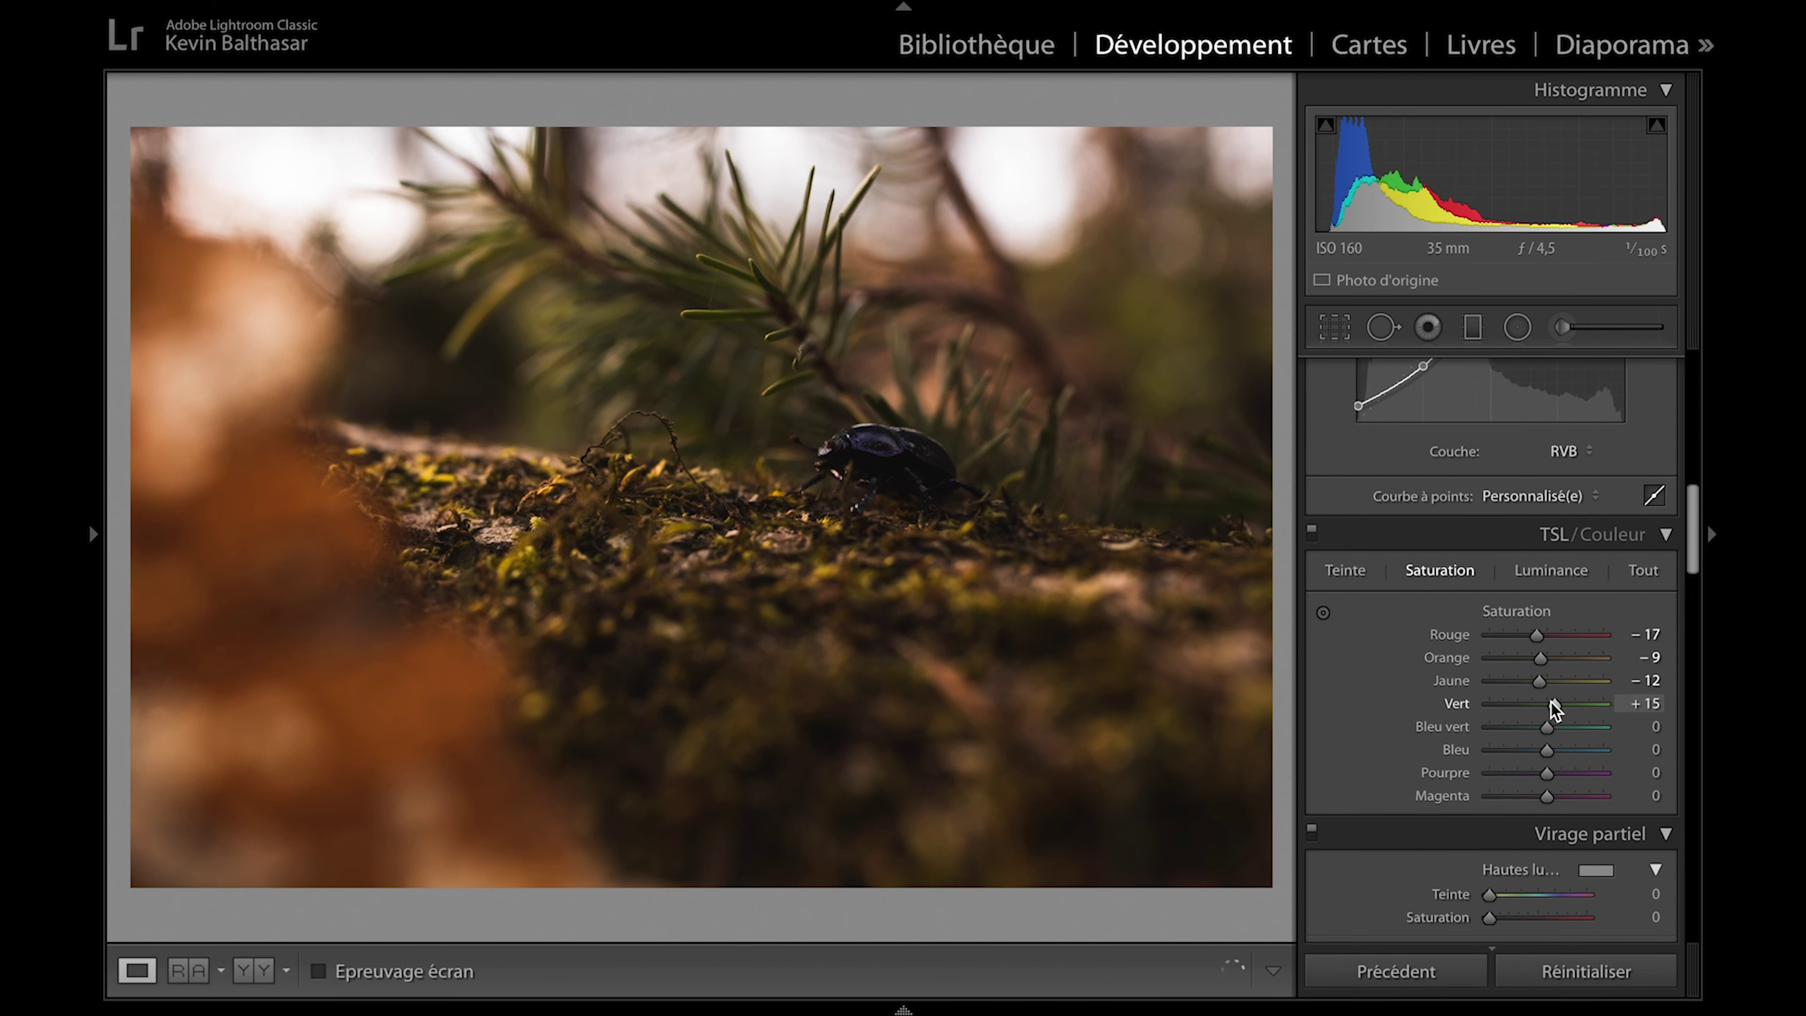
{"action": "left_click", "coordinate": [860, 455]}
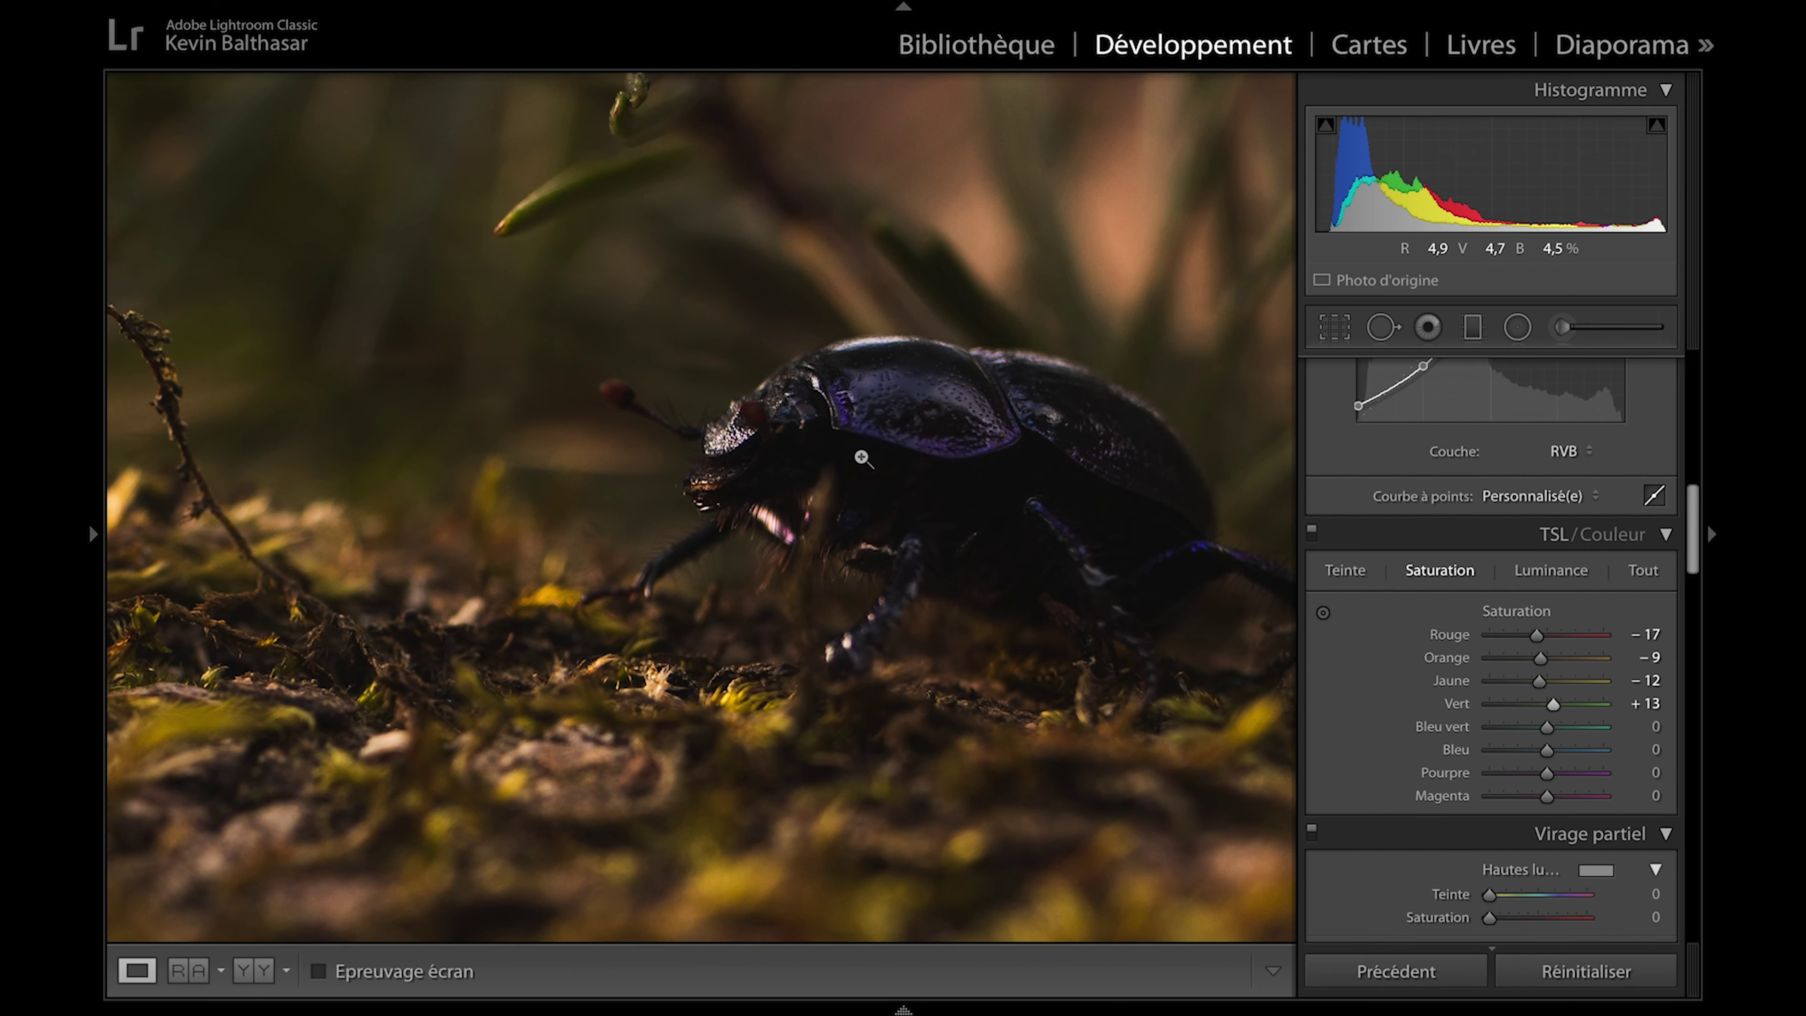
{"action": "left_click", "coordinate": [861, 458]}
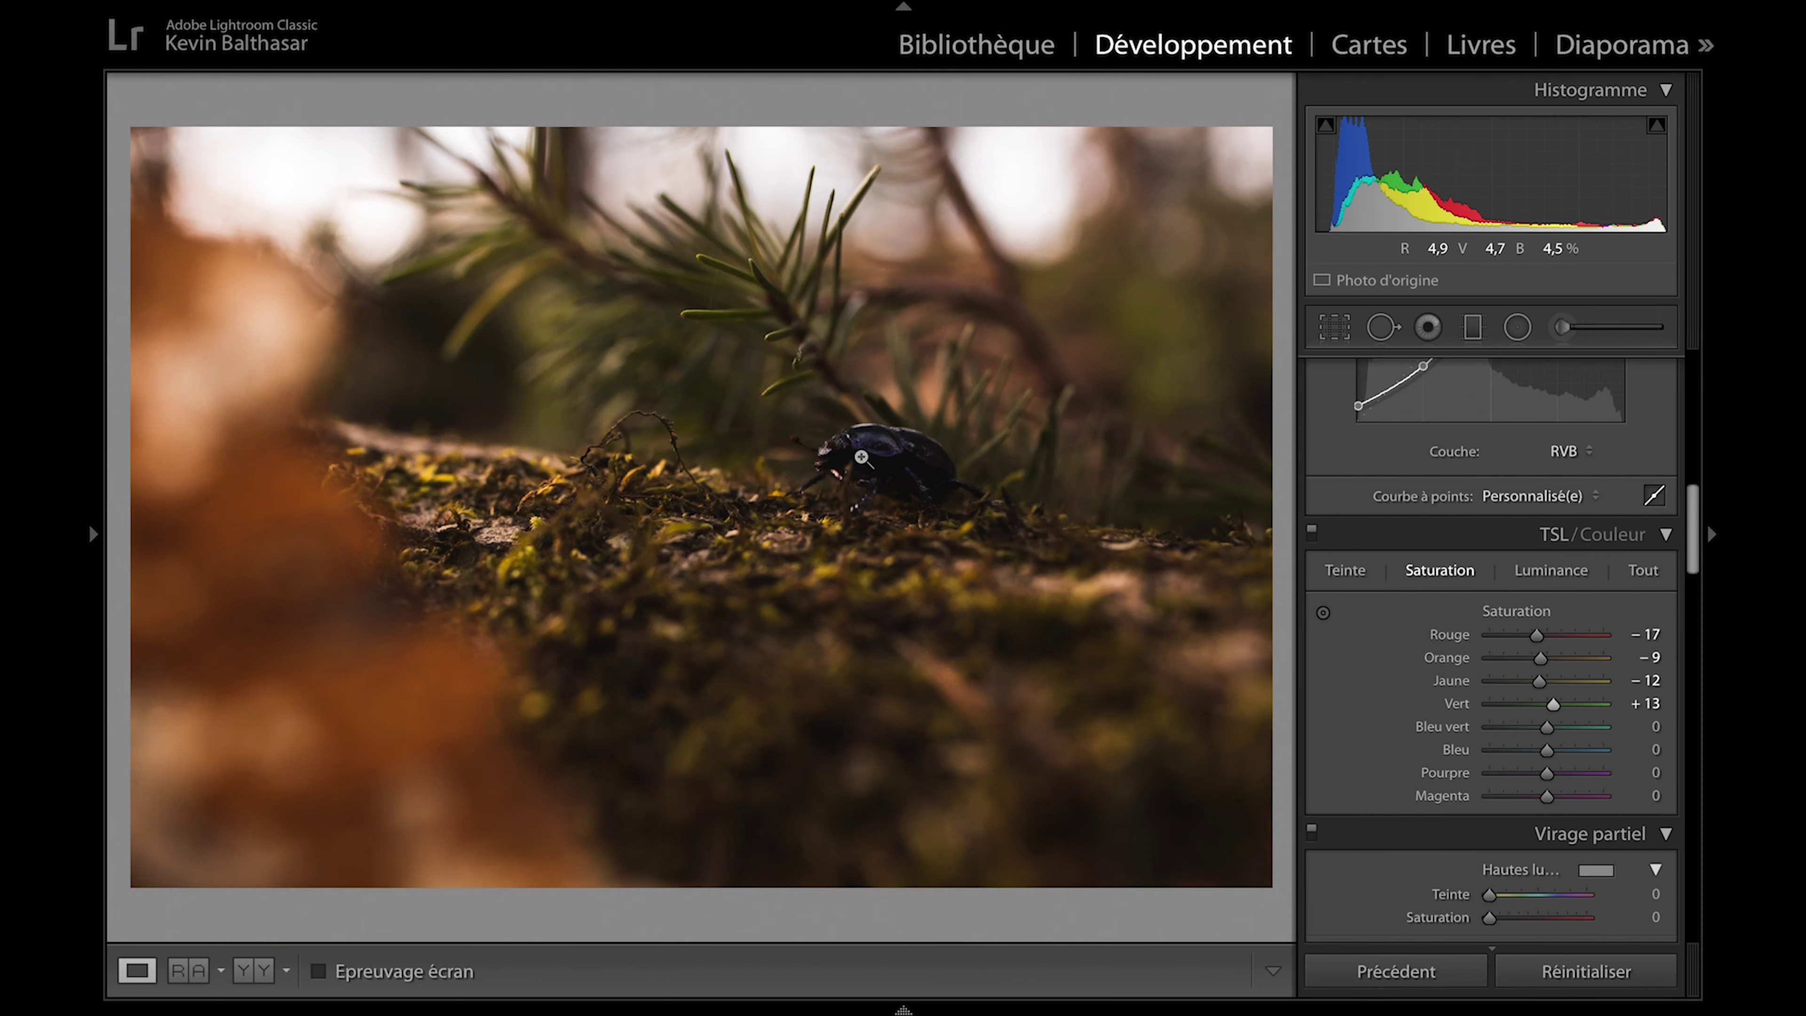
{"action": "left_click", "coordinate": [262, 968]}
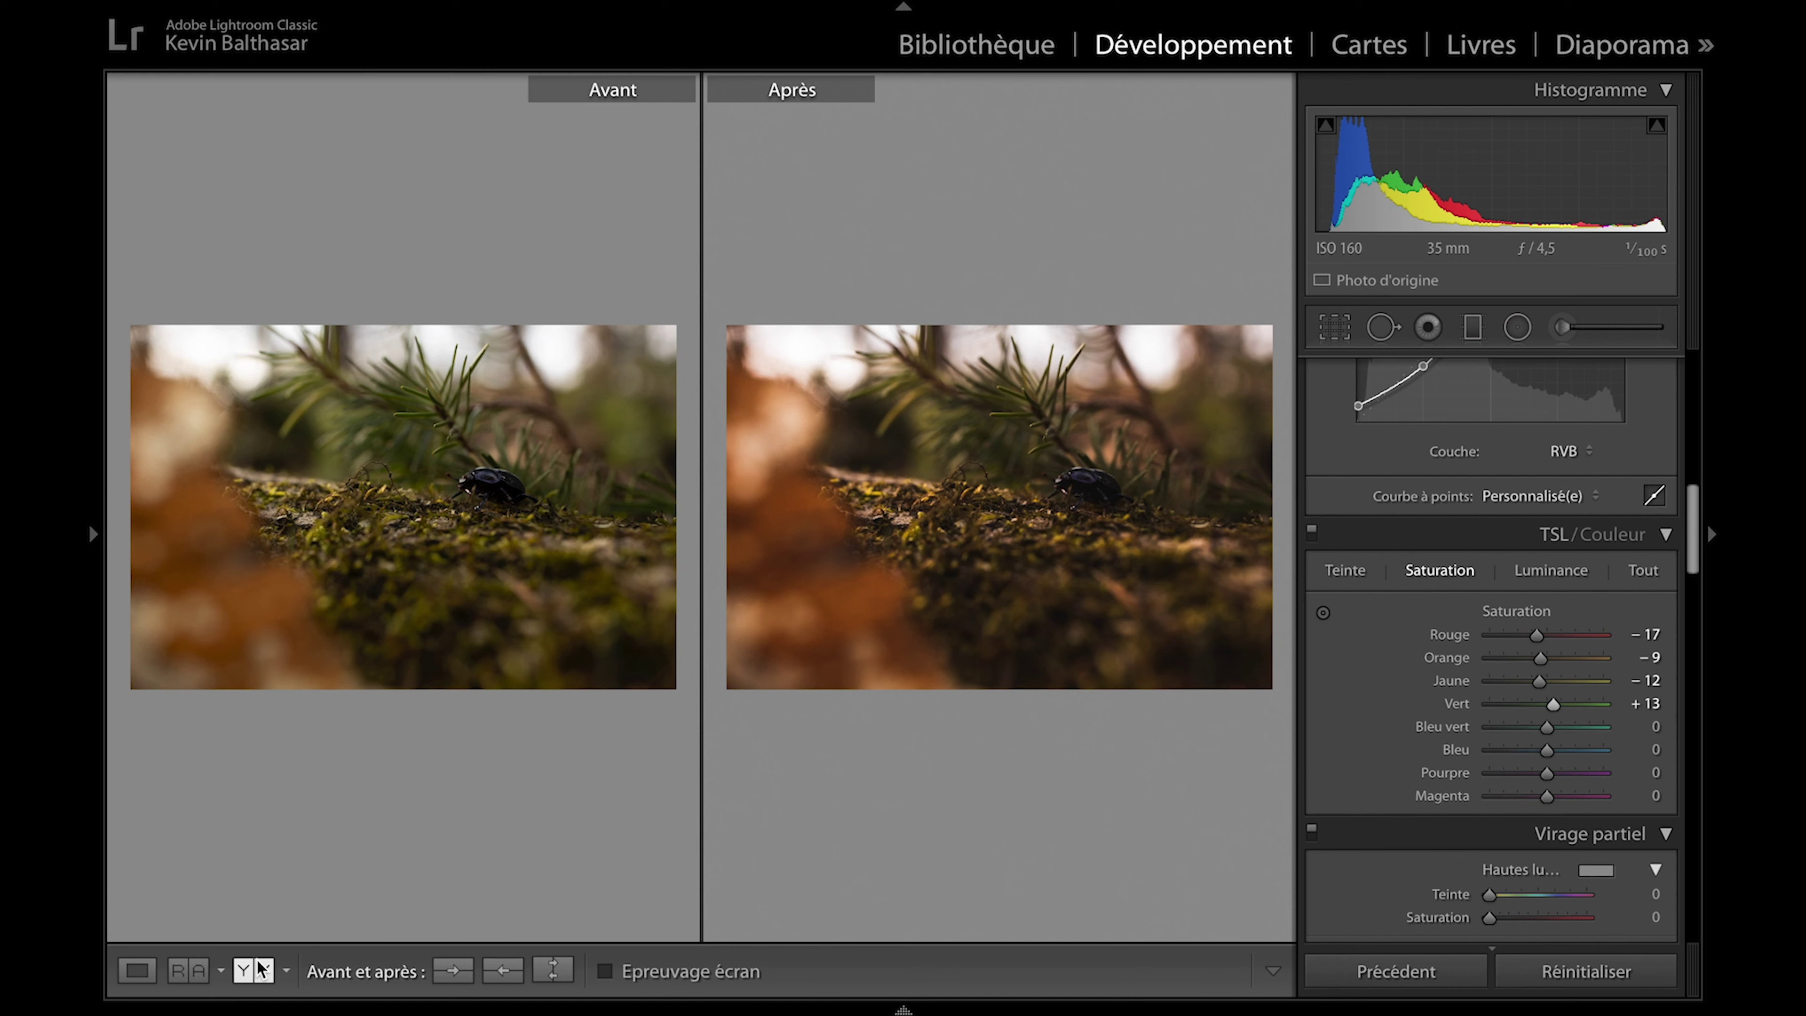
{"action": "left_click", "coordinate": [138, 971]}
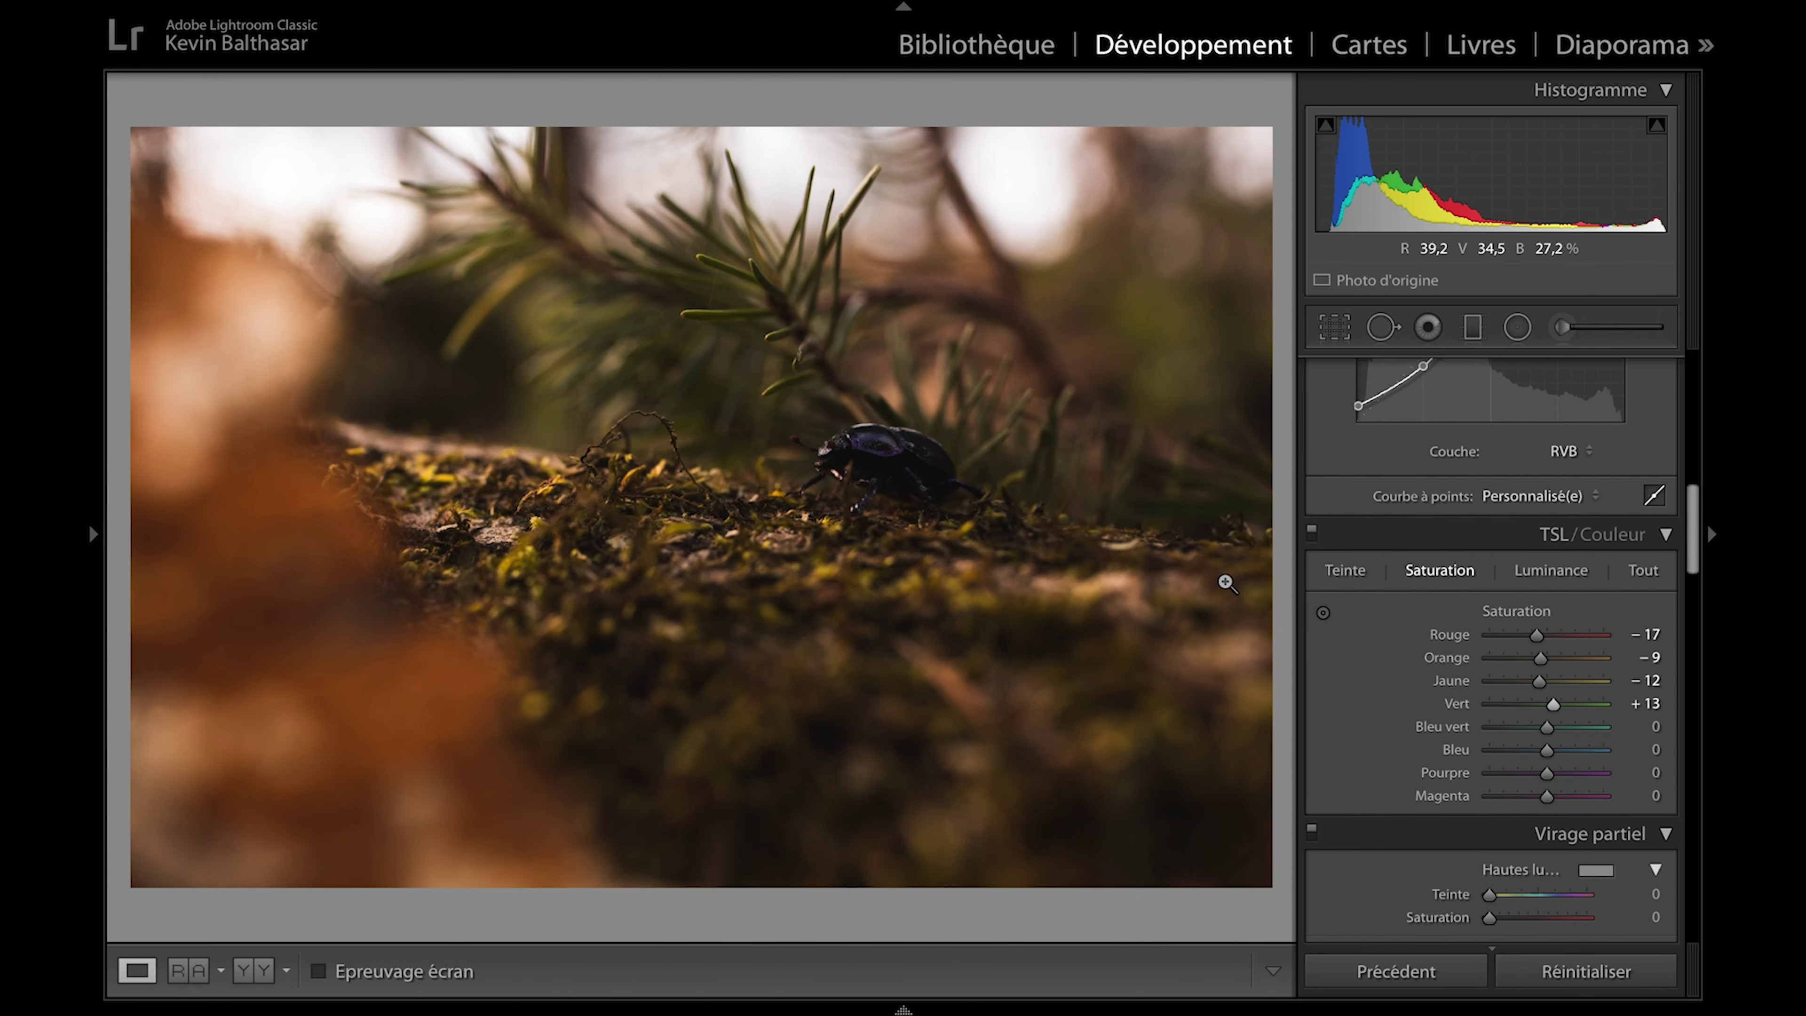
- Cool the photo's white balance slightly by setting the temperature to 7031
{"action": "scroll", "coordinate": [1504, 602], "scroll_direction": "up", "scroll_amount": 6}
{"action": "scroll", "coordinate": [1509, 601], "scroll_direction": "up", "scroll_amount": 5}
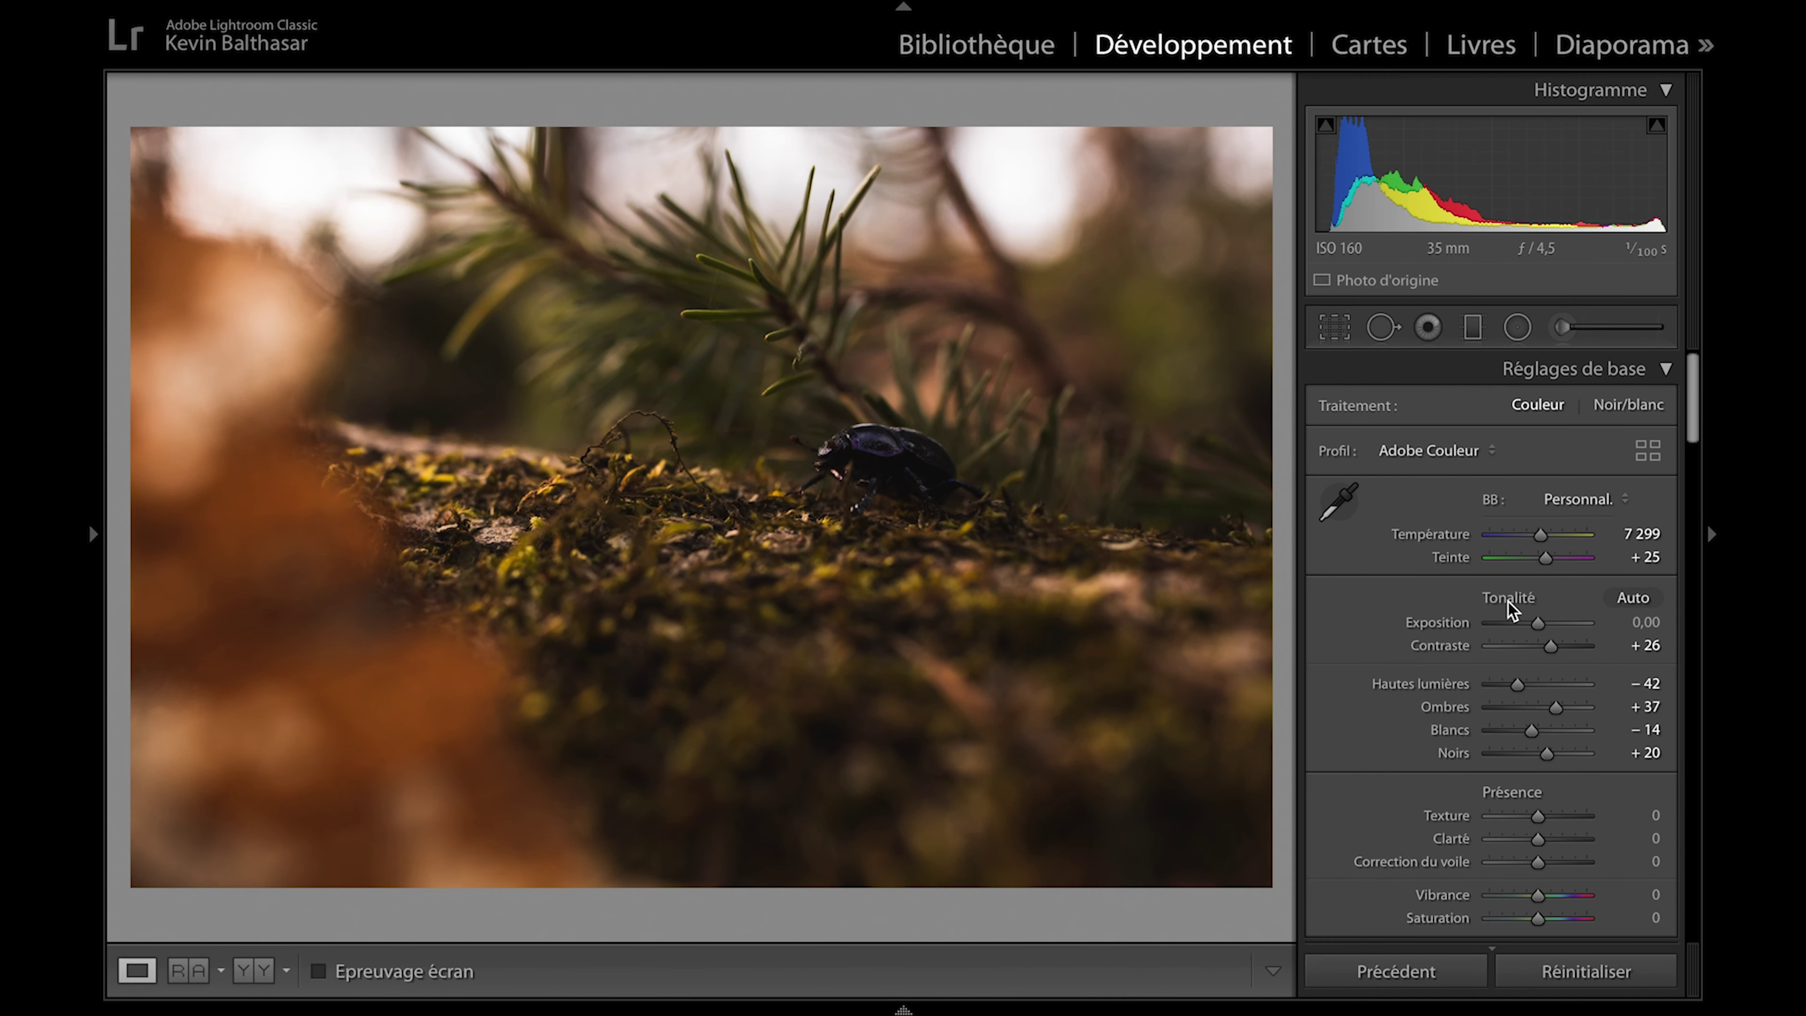
{"action": "left_click_drag", "start_coordinate": [1541, 511], "coordinate": [1541, 510]}
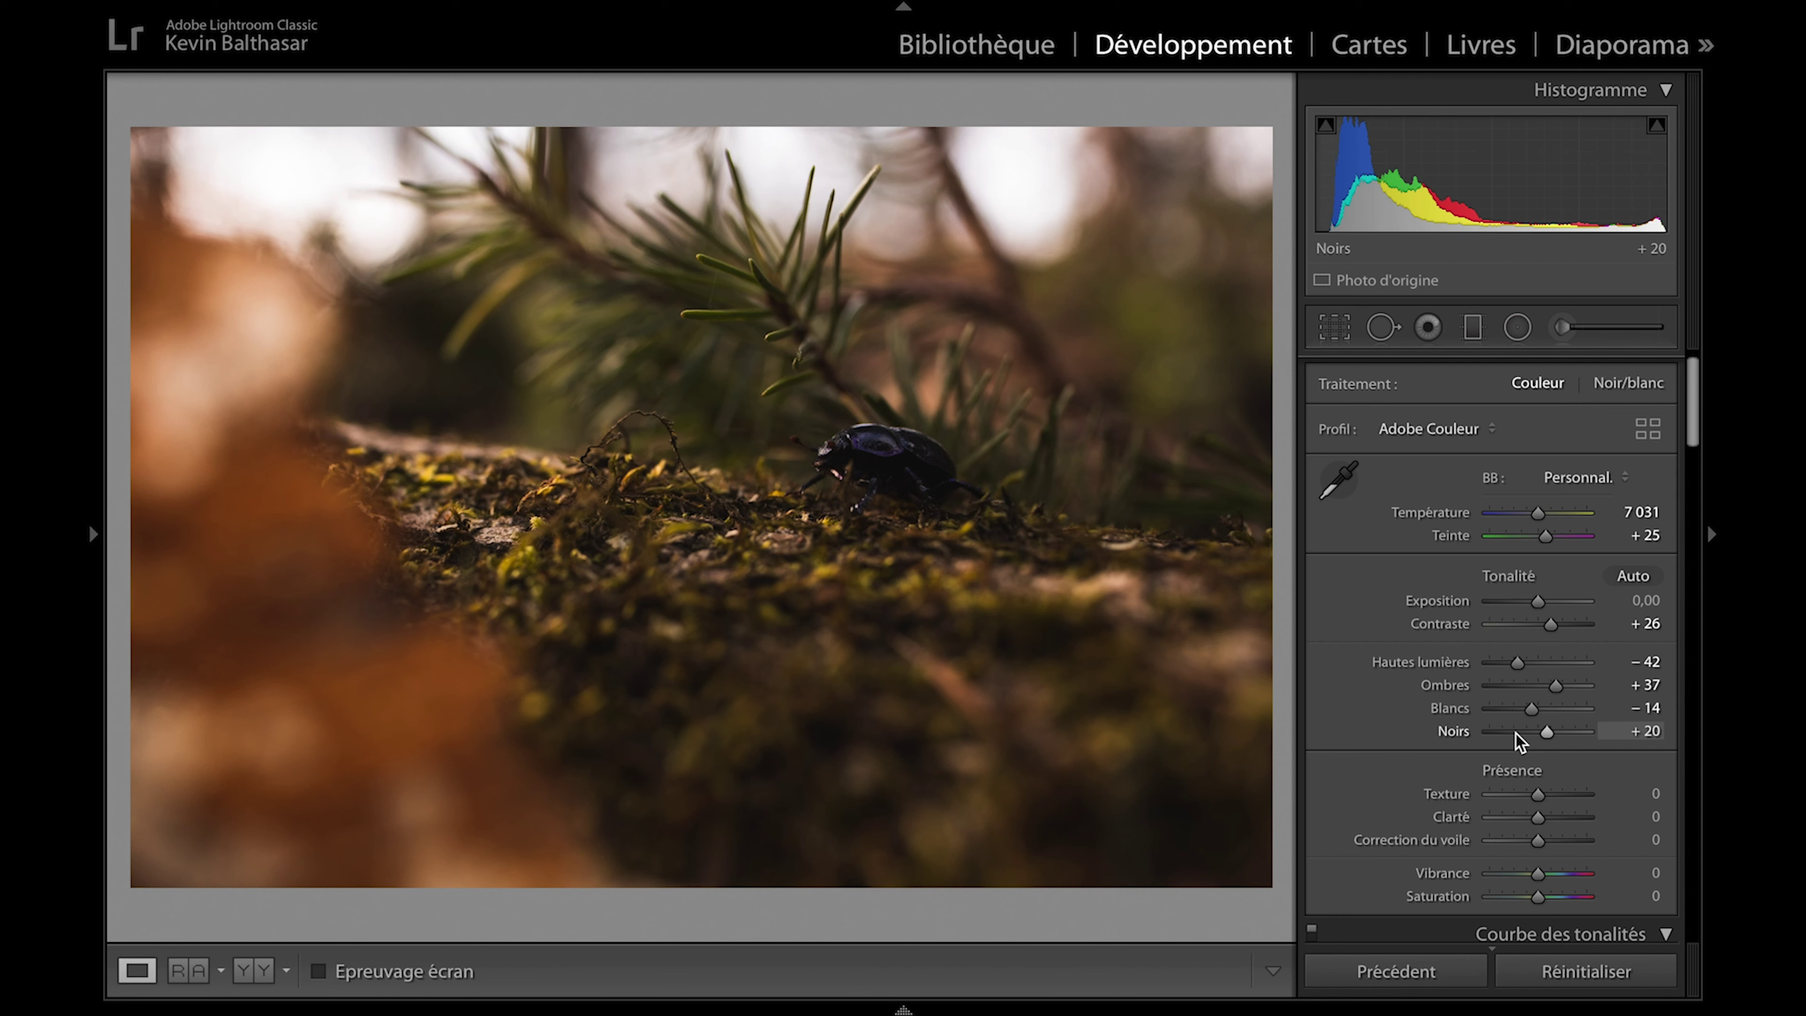
{"action": "scroll", "coordinate": [1515, 734], "scroll_direction": "down", "scroll_amount": 1}
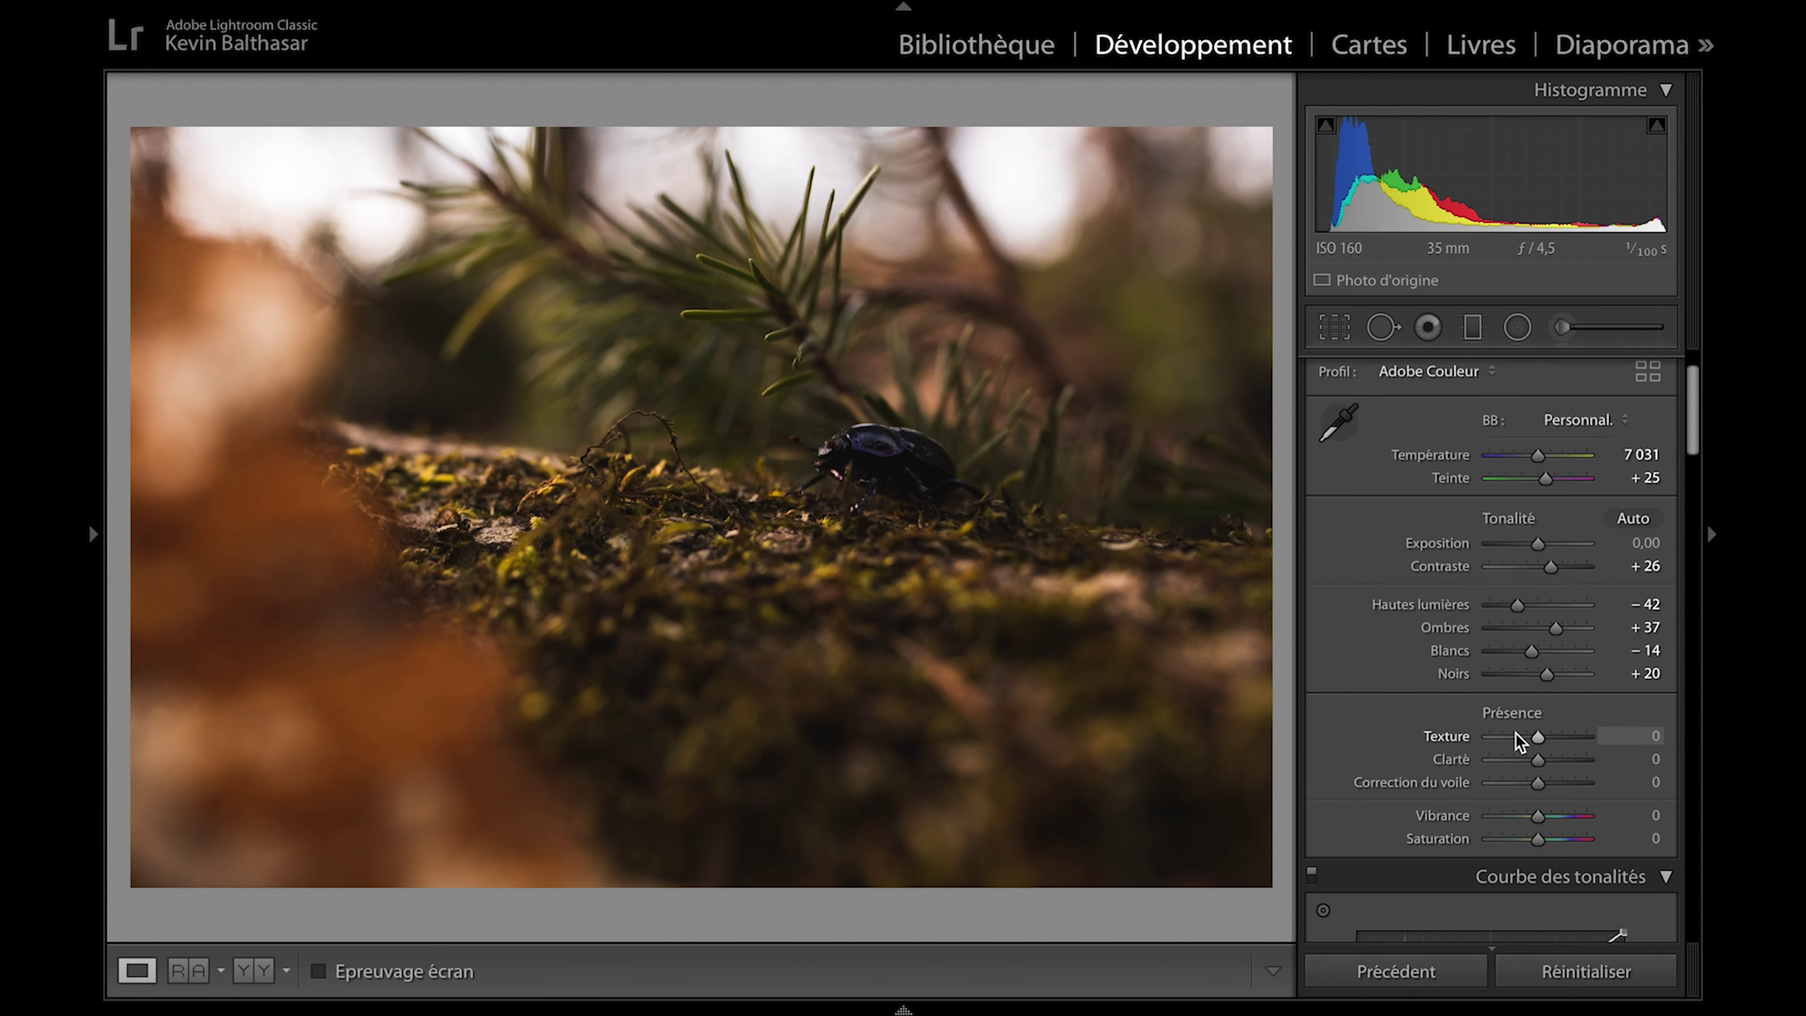
- Paint an adjustment brush mask, with overlay shown, over the pine branch, left background, moss and beetle, reducing the brush size to about 23 around the beetle
{"action": "left_click", "coordinate": [1561, 329]}
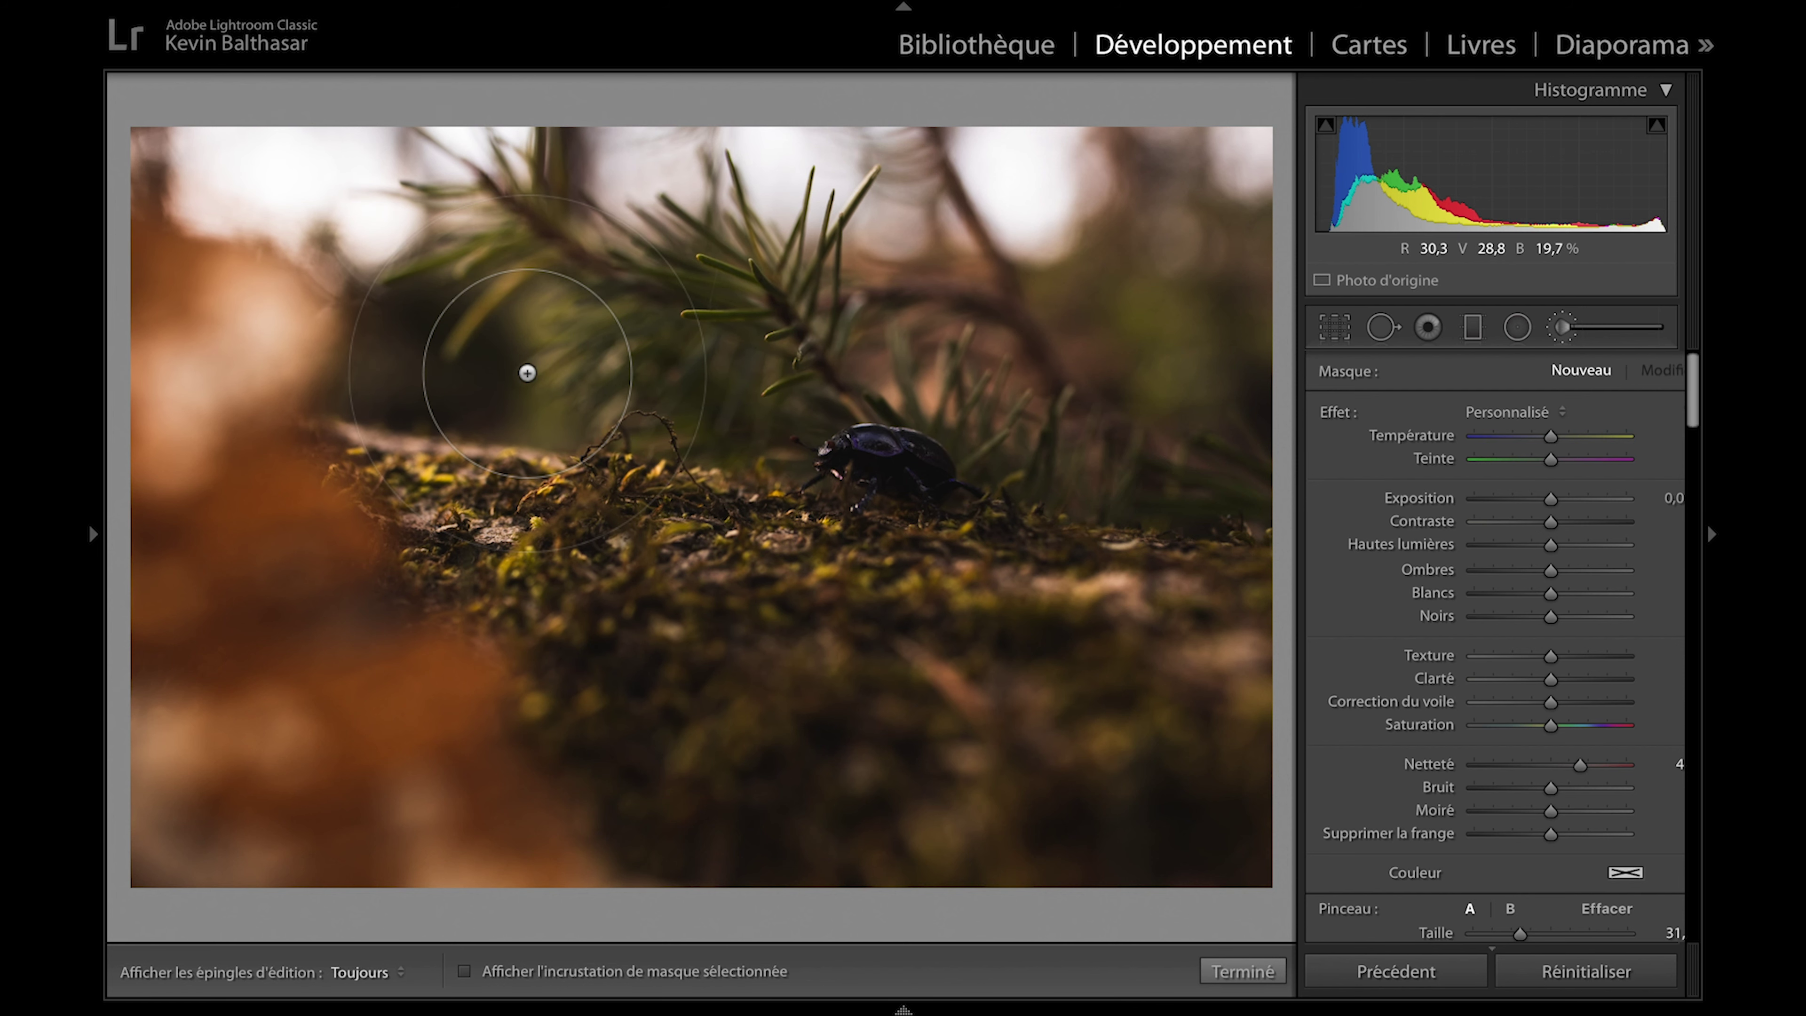
{"action": "key", "text": "o"}
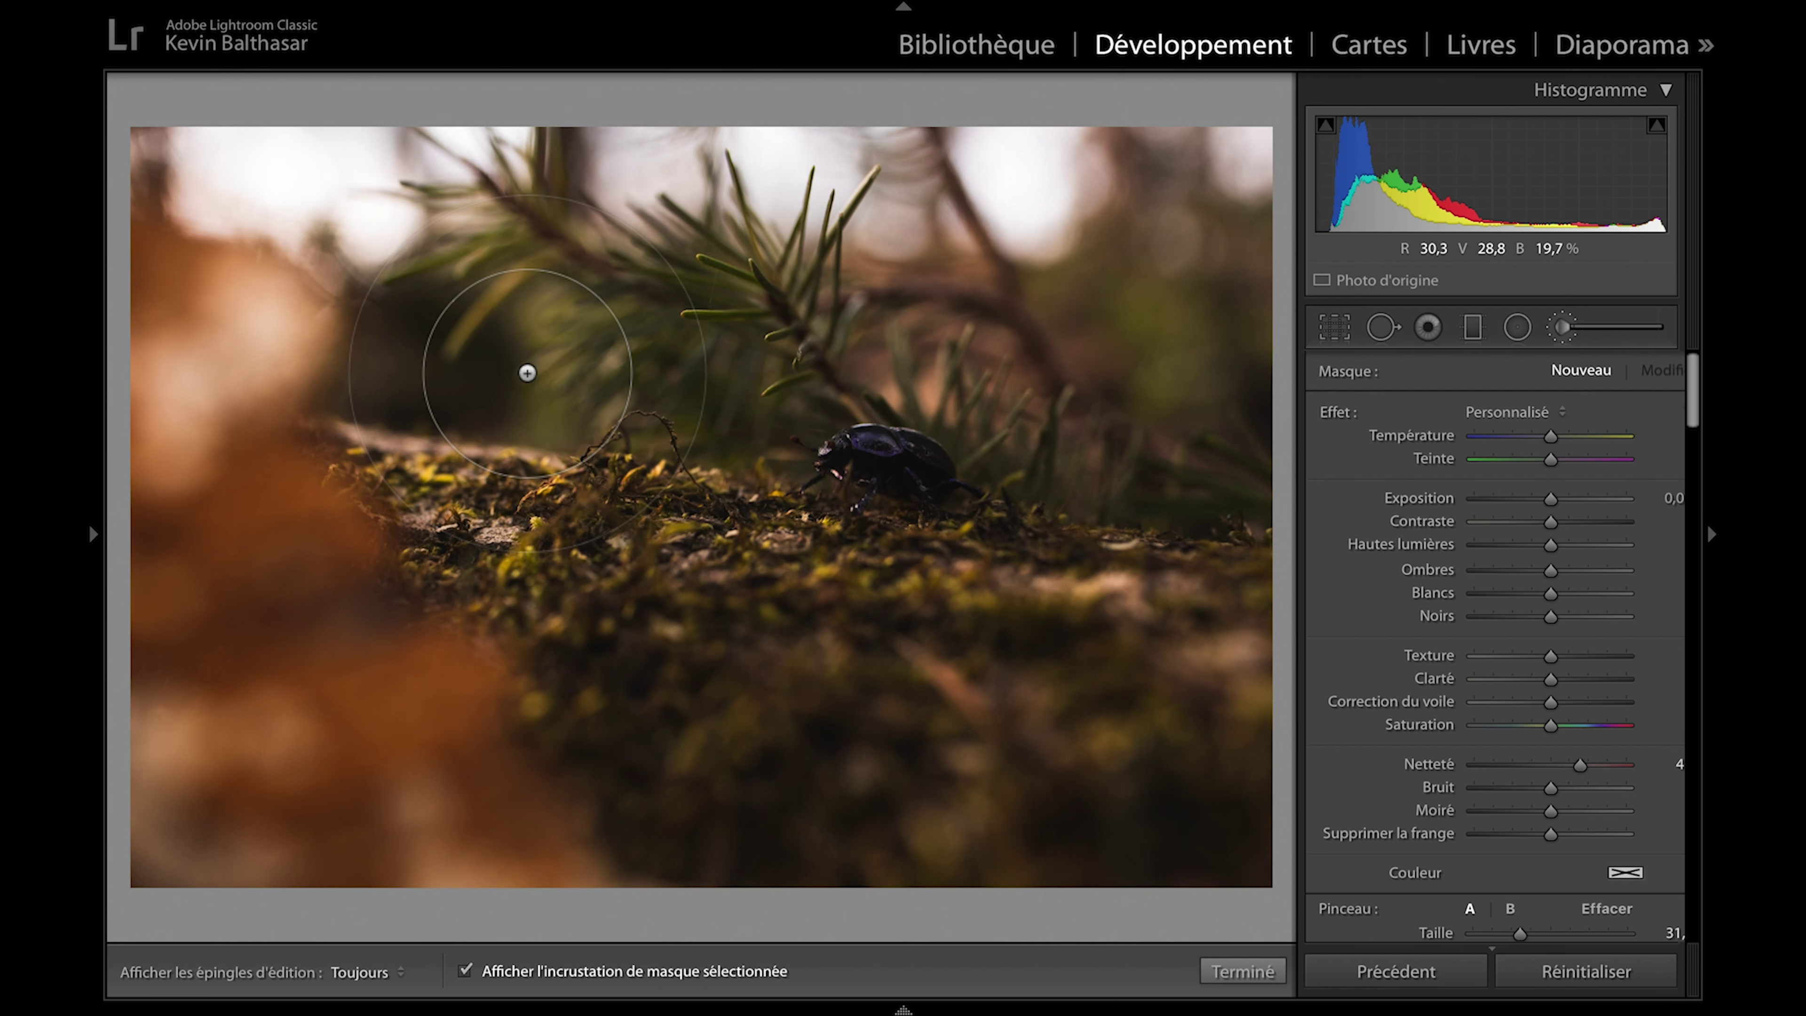
{"action": "key", "text": "h"}
{"action": "mouse_move", "coordinate": [527, 372]}
{"action": "left_mouse_down"}
{"action": "mouse_move", "coordinate": [456, 413]}
{"action": "mouse_move", "coordinate": [568, 441]}
{"action": "mouse_move", "coordinate": [695, 418]}
{"action": "mouse_move", "coordinate": [718, 434]}
{"action": "mouse_move", "coordinate": [369, 158]}
{"action": "mouse_move", "coordinate": [199, 171]}
{"action": "left_mouse_up"}
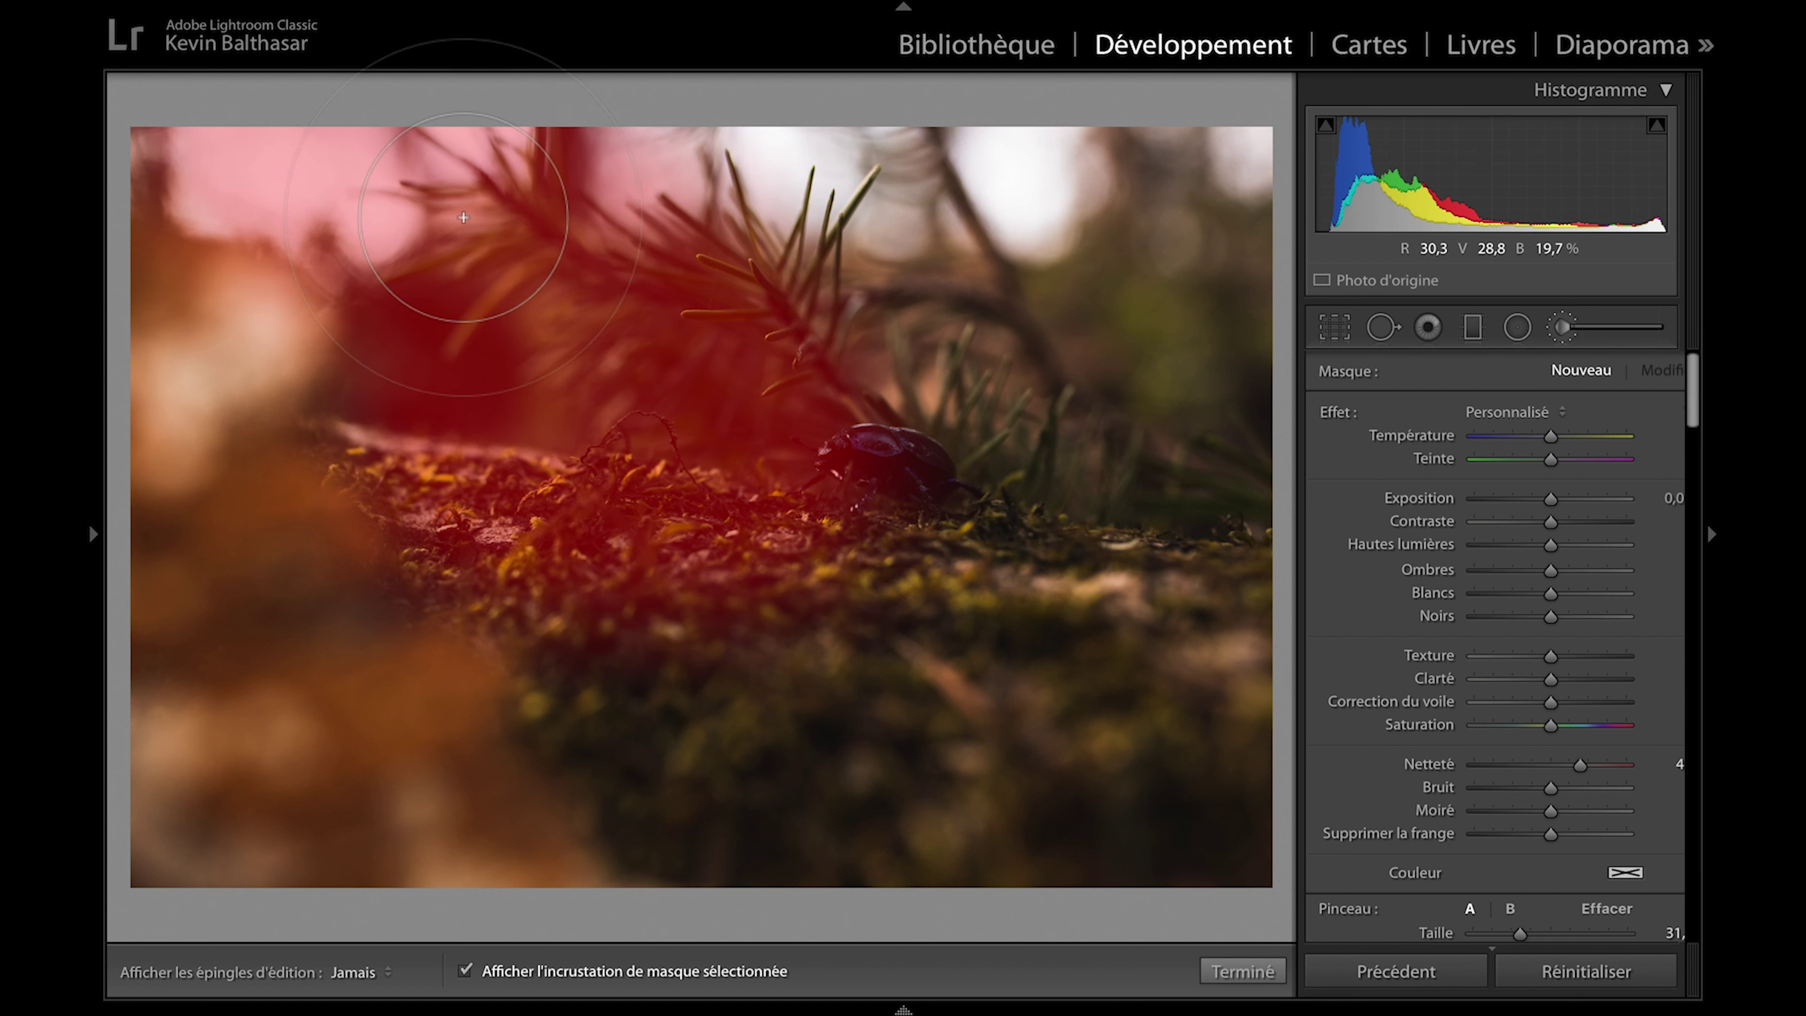
{"action": "mouse_move", "coordinate": [670, 427]}
{"action": "left_mouse_down"}
{"action": "mouse_move", "coordinate": [512, 416]}
{"action": "mouse_move", "coordinate": [591, 311]}
{"action": "mouse_move", "coordinate": [730, 446]}
{"action": "mouse_move", "coordinate": [674, 437]}
{"action": "mouse_move", "coordinate": [786, 475]}
{"action": "left_mouse_up"}
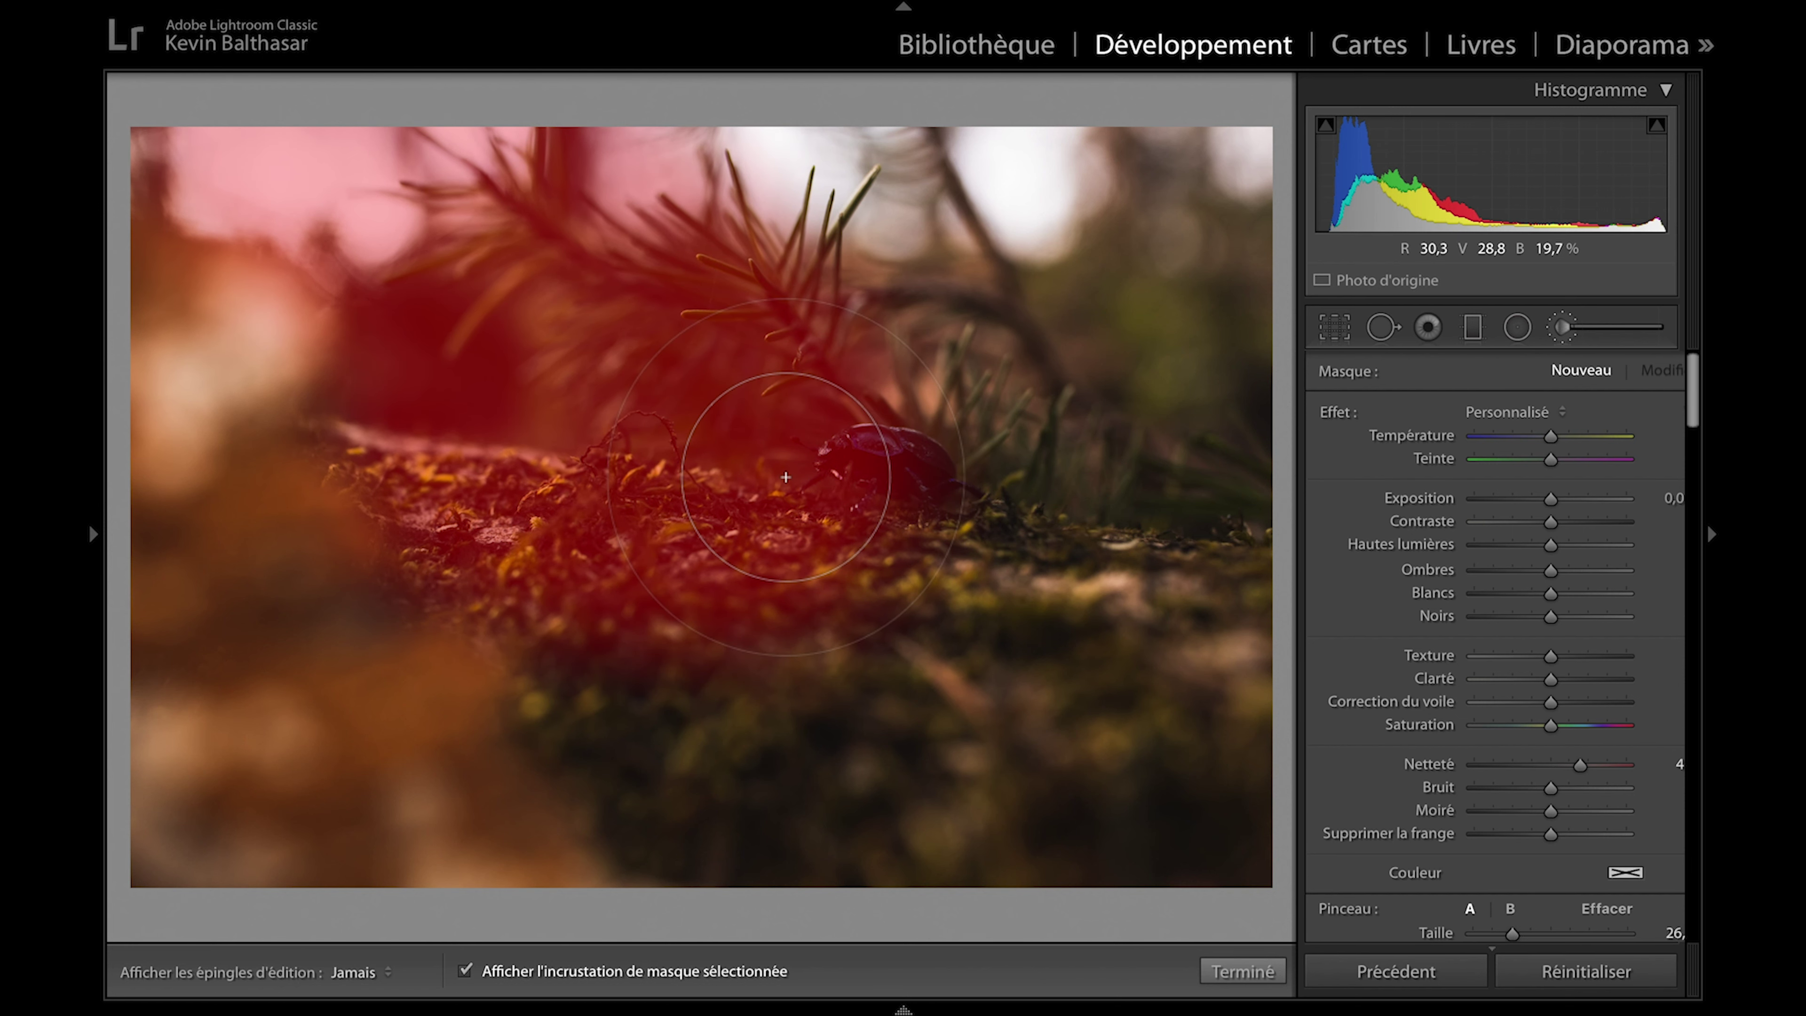
{"action": "scroll", "coordinate": [786, 477], "scroll_direction": "down", "scroll_amount": 3}
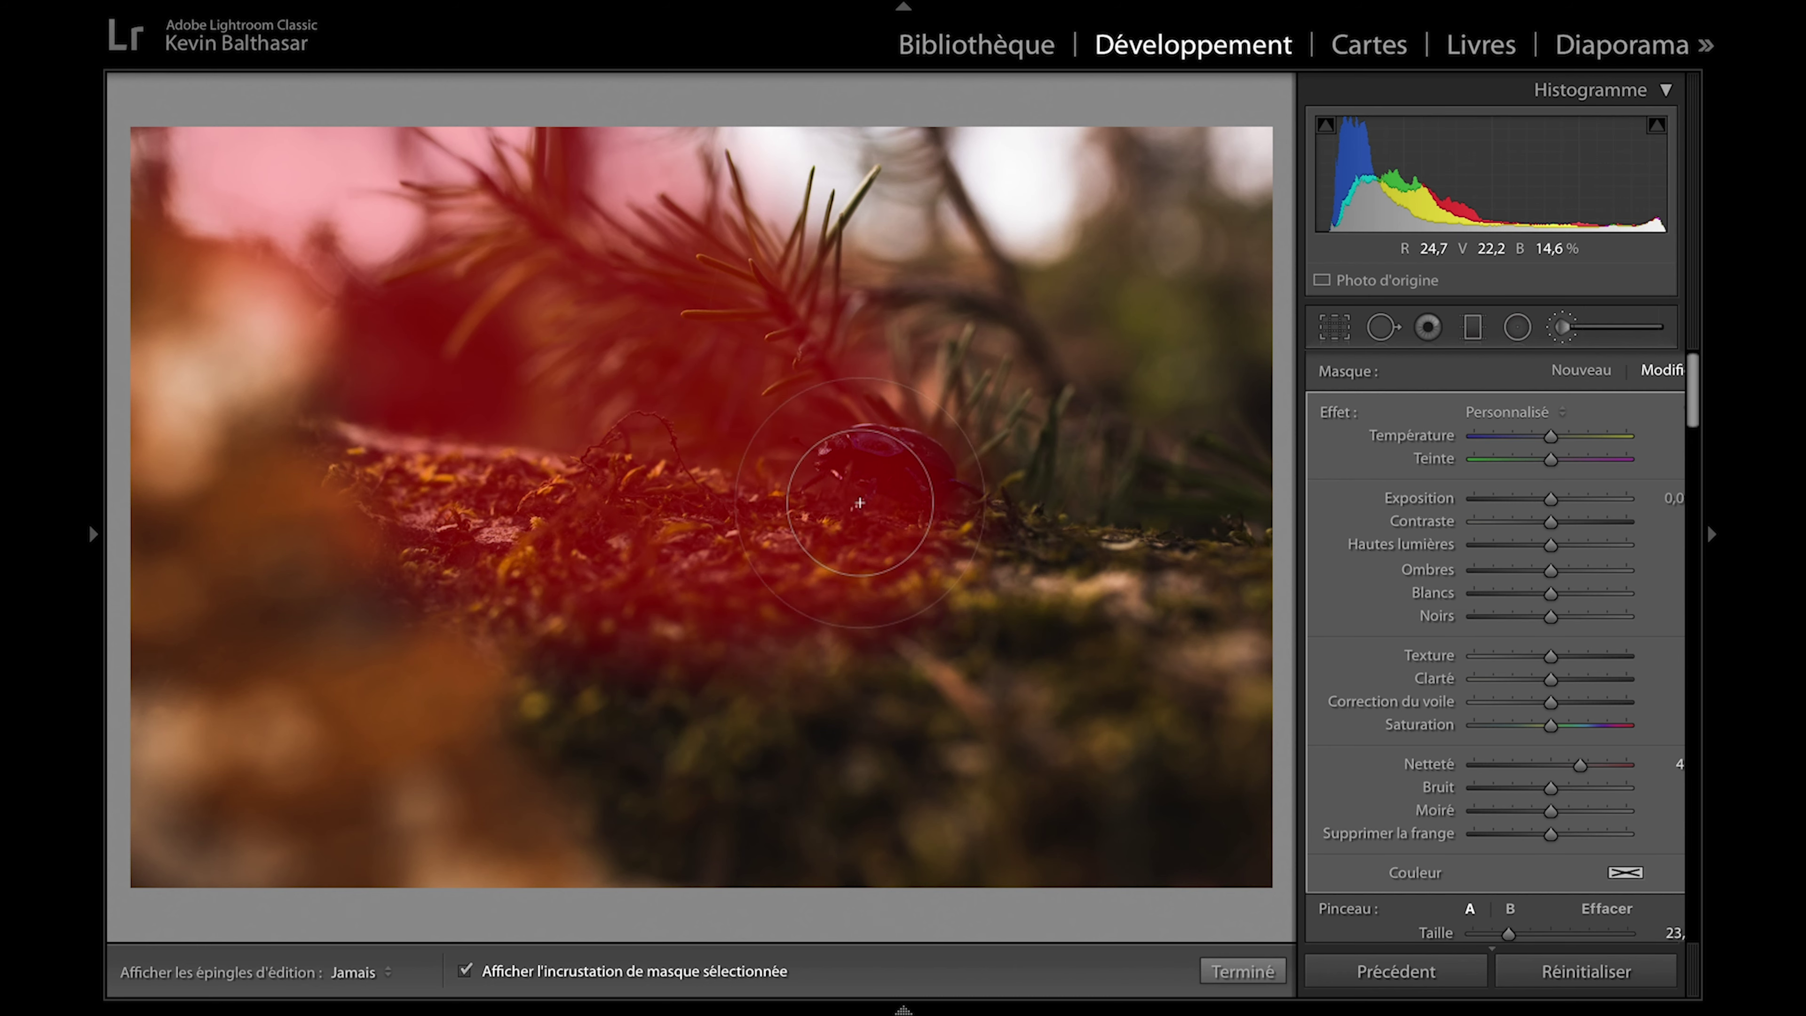
- Raise the brushed area's exposure to about 0.2, brighten its highlights, slightly lower its shadows and reduce sharpness, then compare before and after
{"action": "key", "text": "h"}
{"action": "key", "text": "alt"}
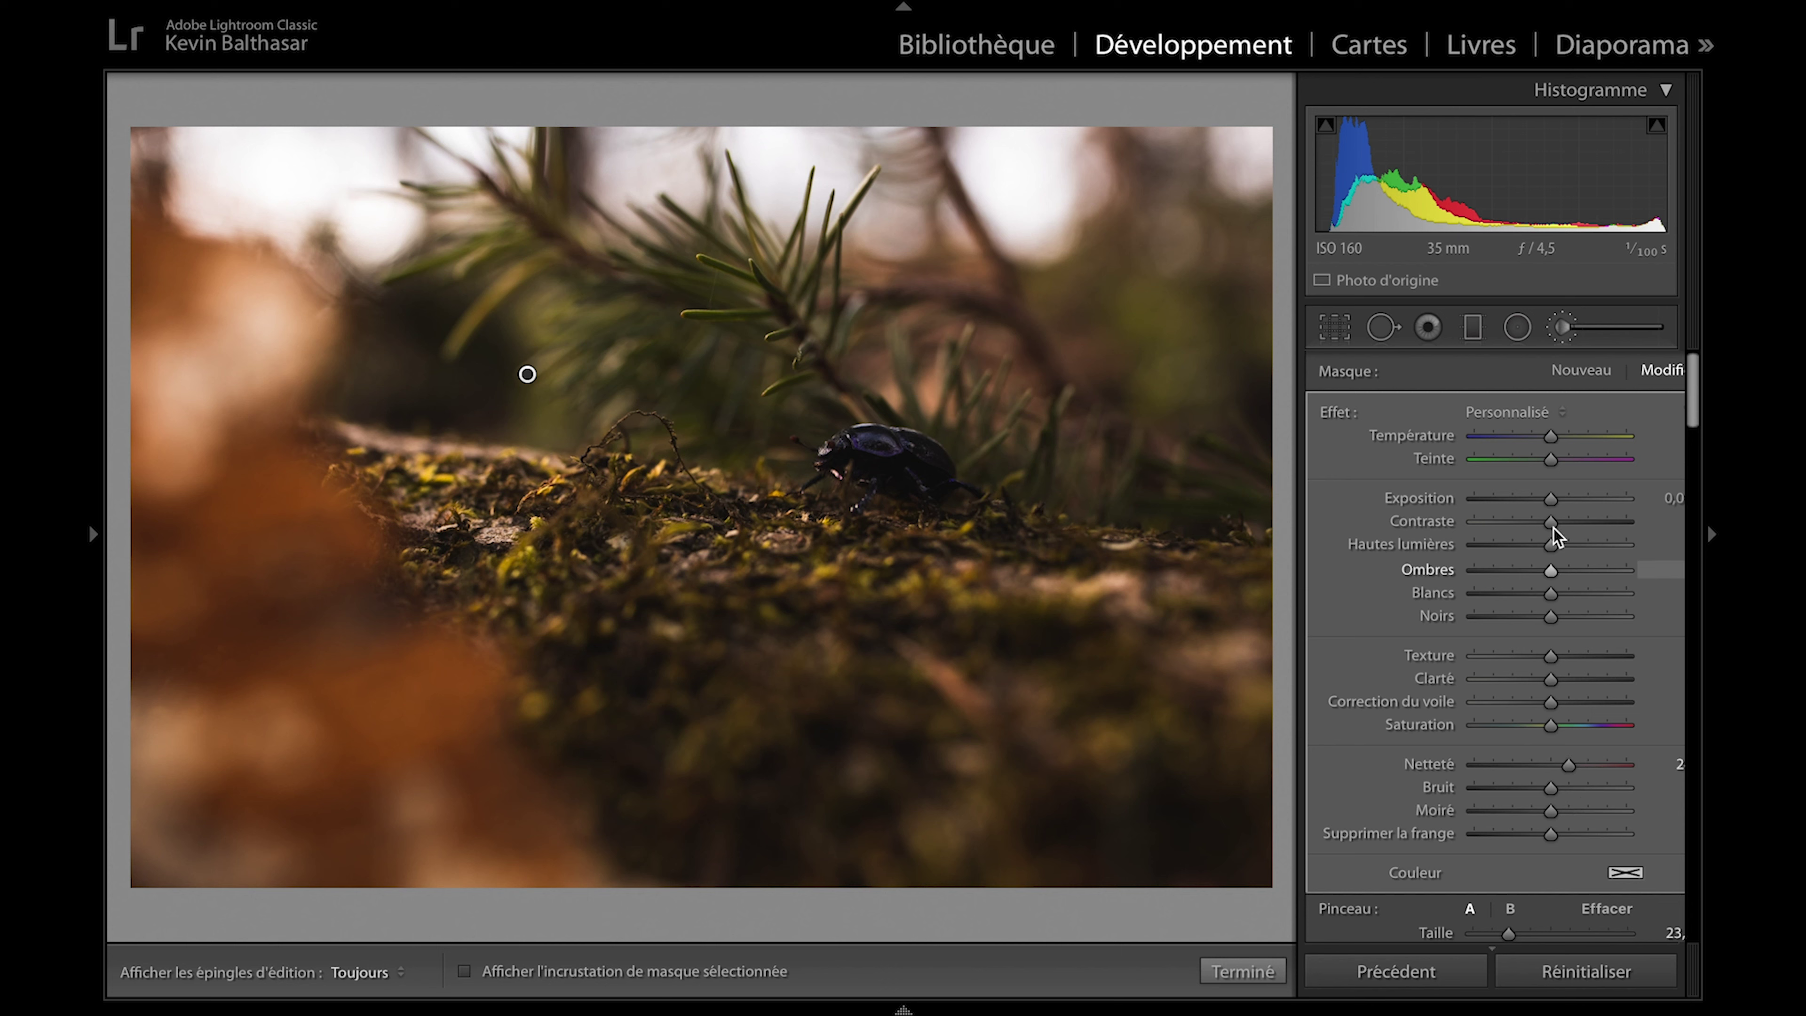
{"action": "left_click_drag", "start_coordinate": [1551, 499], "coordinate": [1552, 500]}
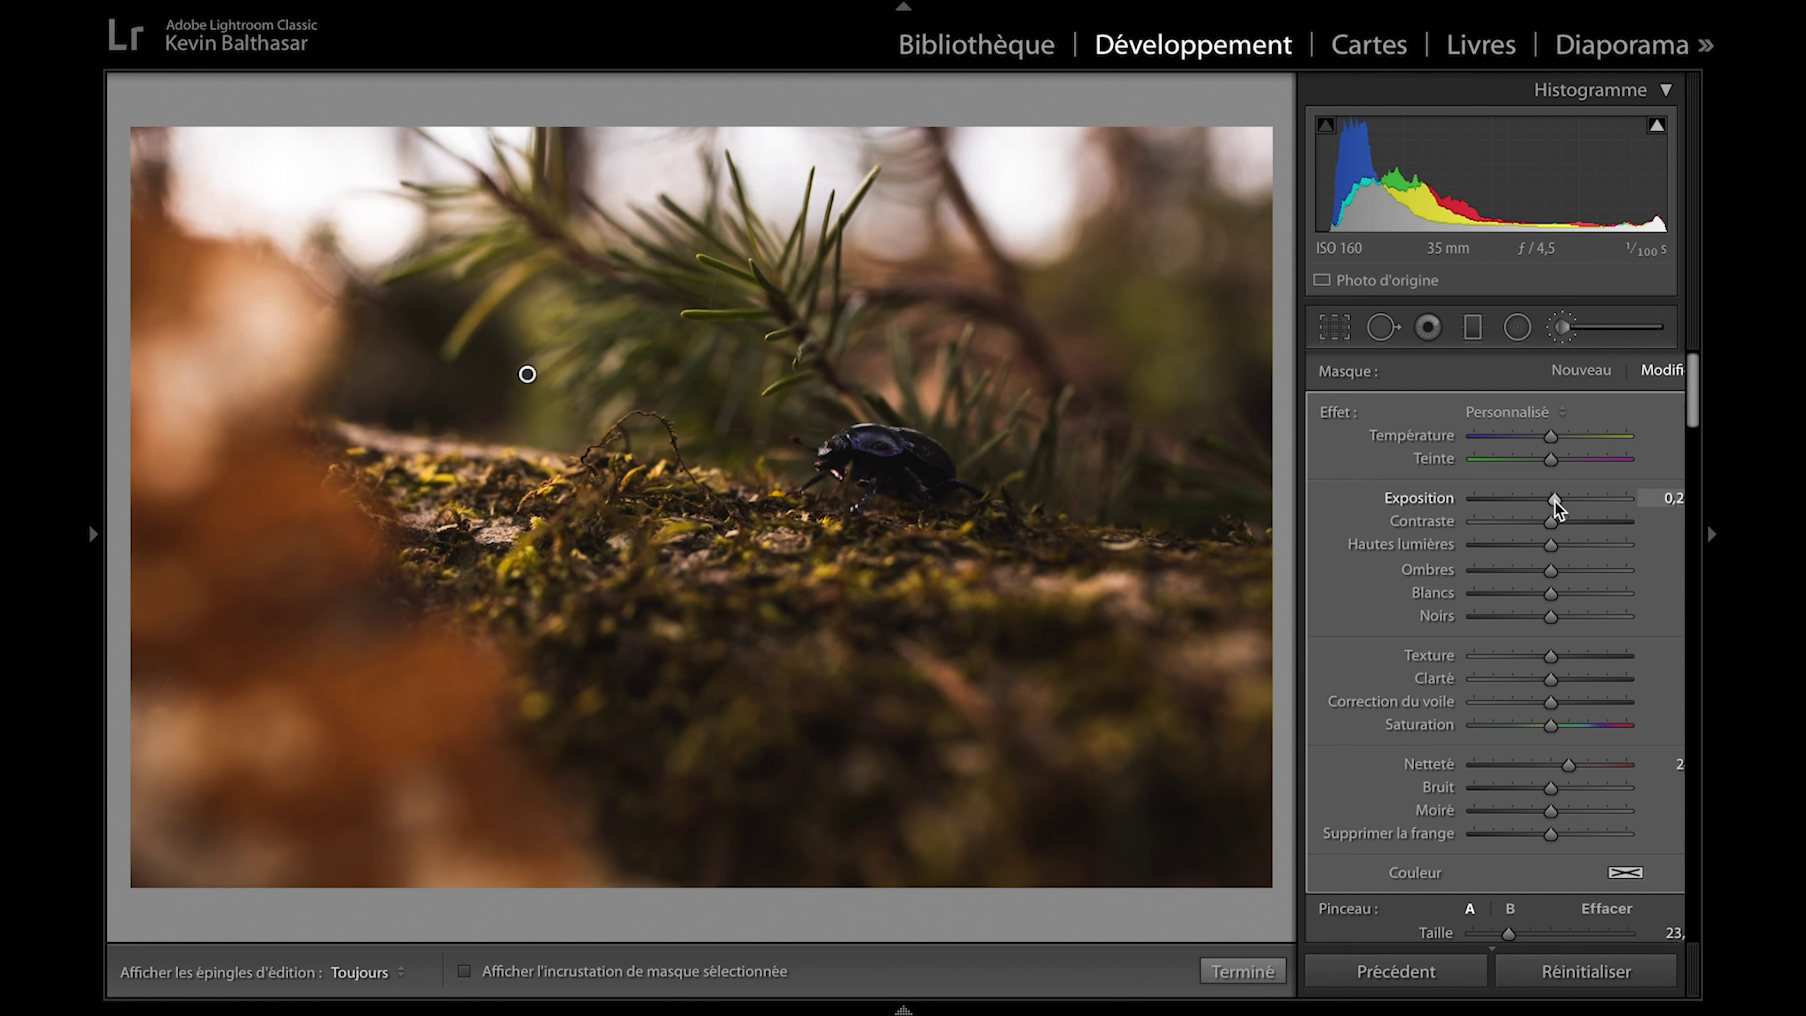
{"action": "left_click_drag", "start_coordinate": [1552, 543], "coordinate": [1571, 544]}
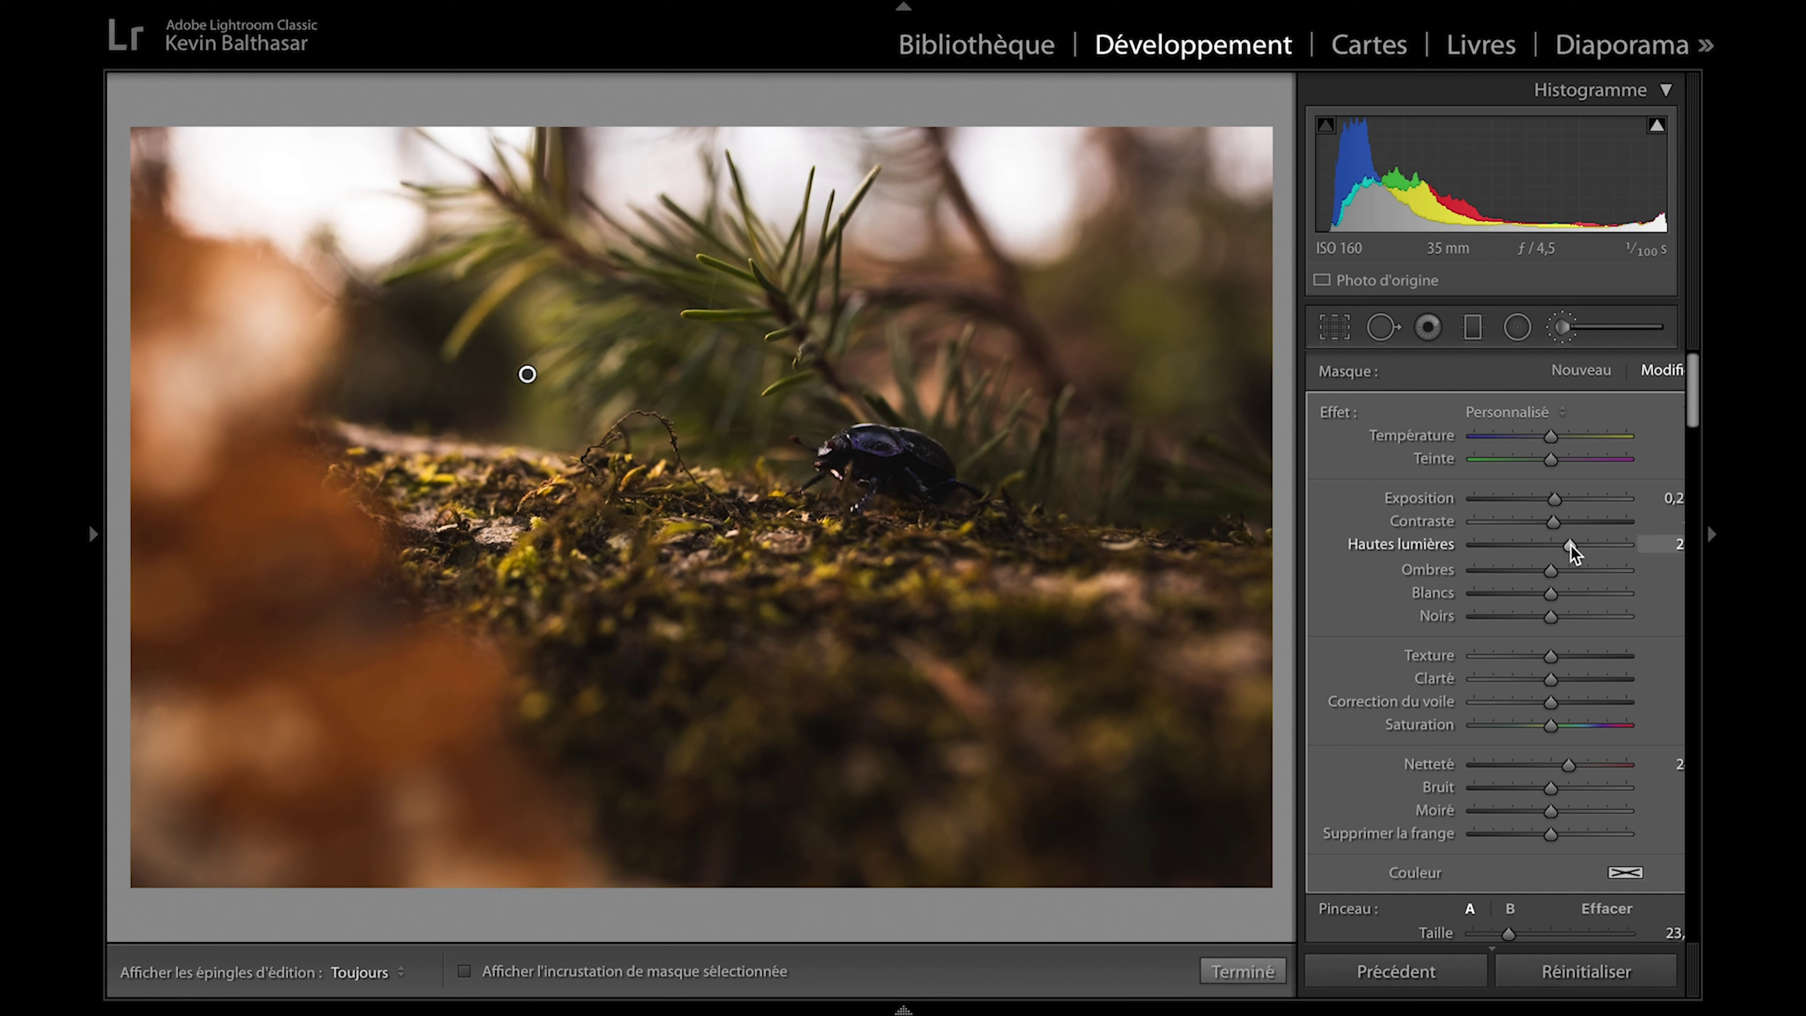
{"action": "left_click_drag", "start_coordinate": [1540, 570], "coordinate": [1539, 569]}
{"action": "left_click", "coordinate": [1542, 574]}
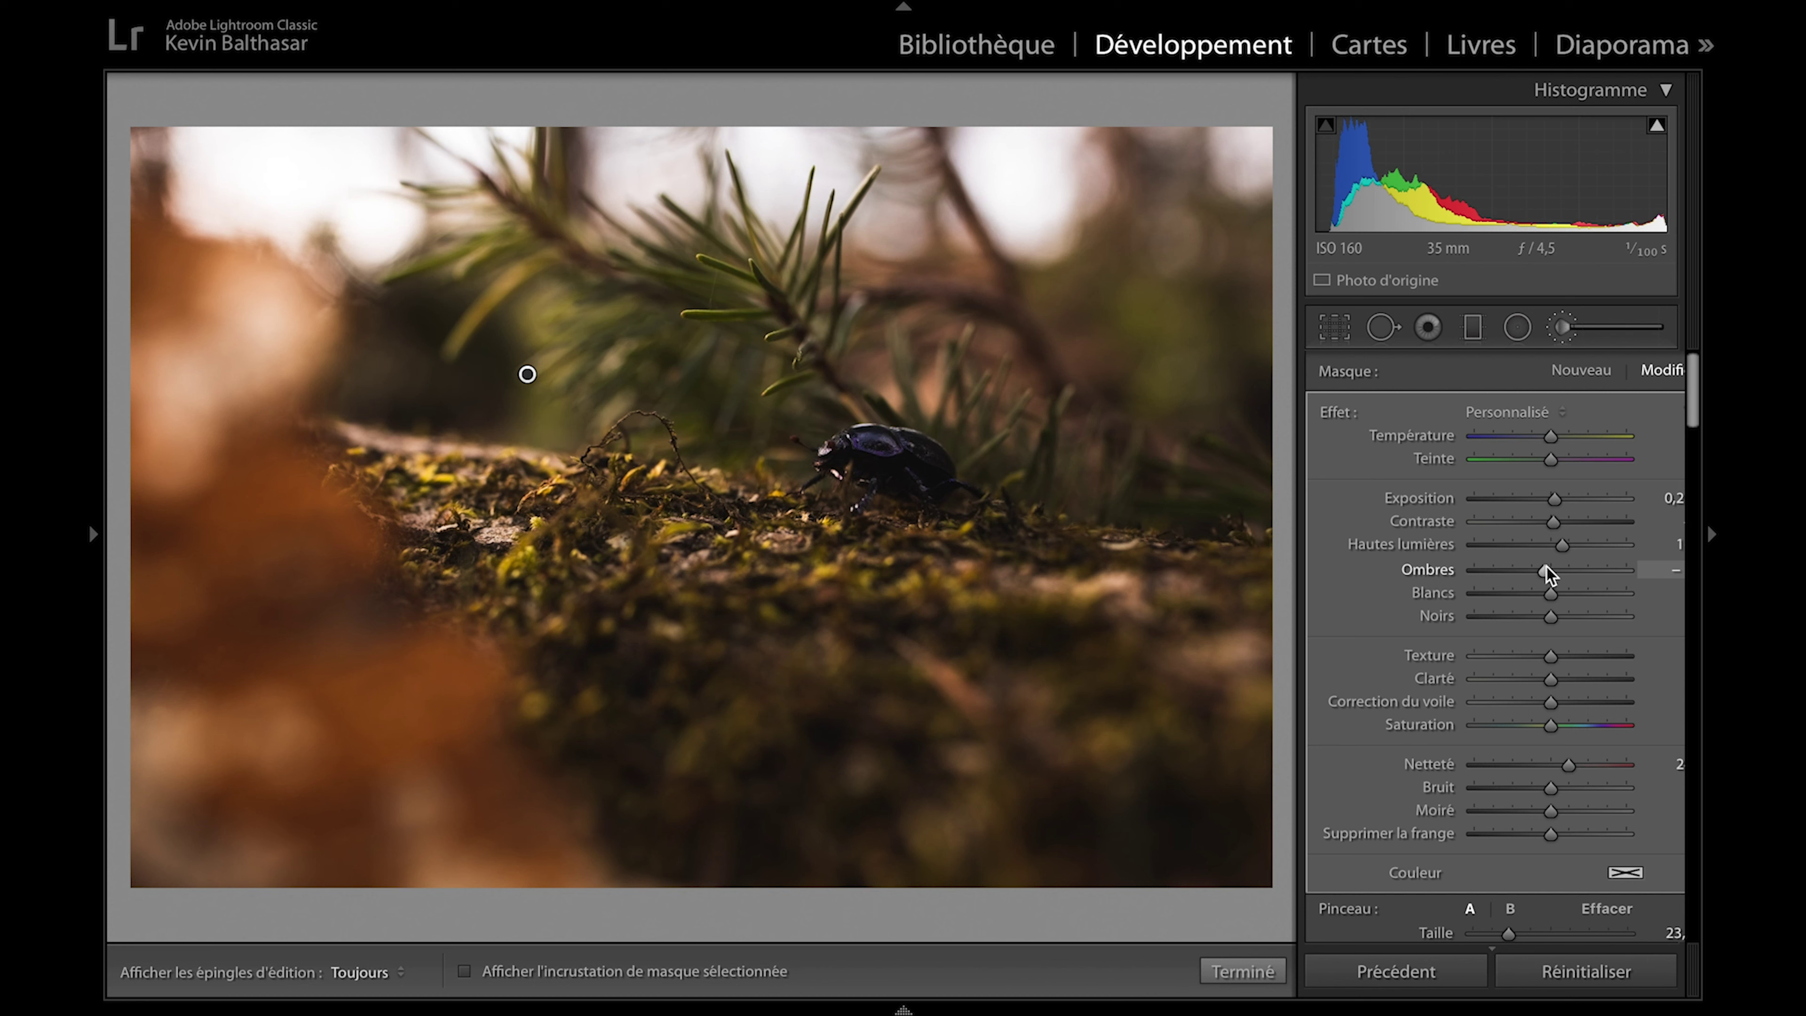
{"action": "left_click", "coordinate": [1233, 971]}
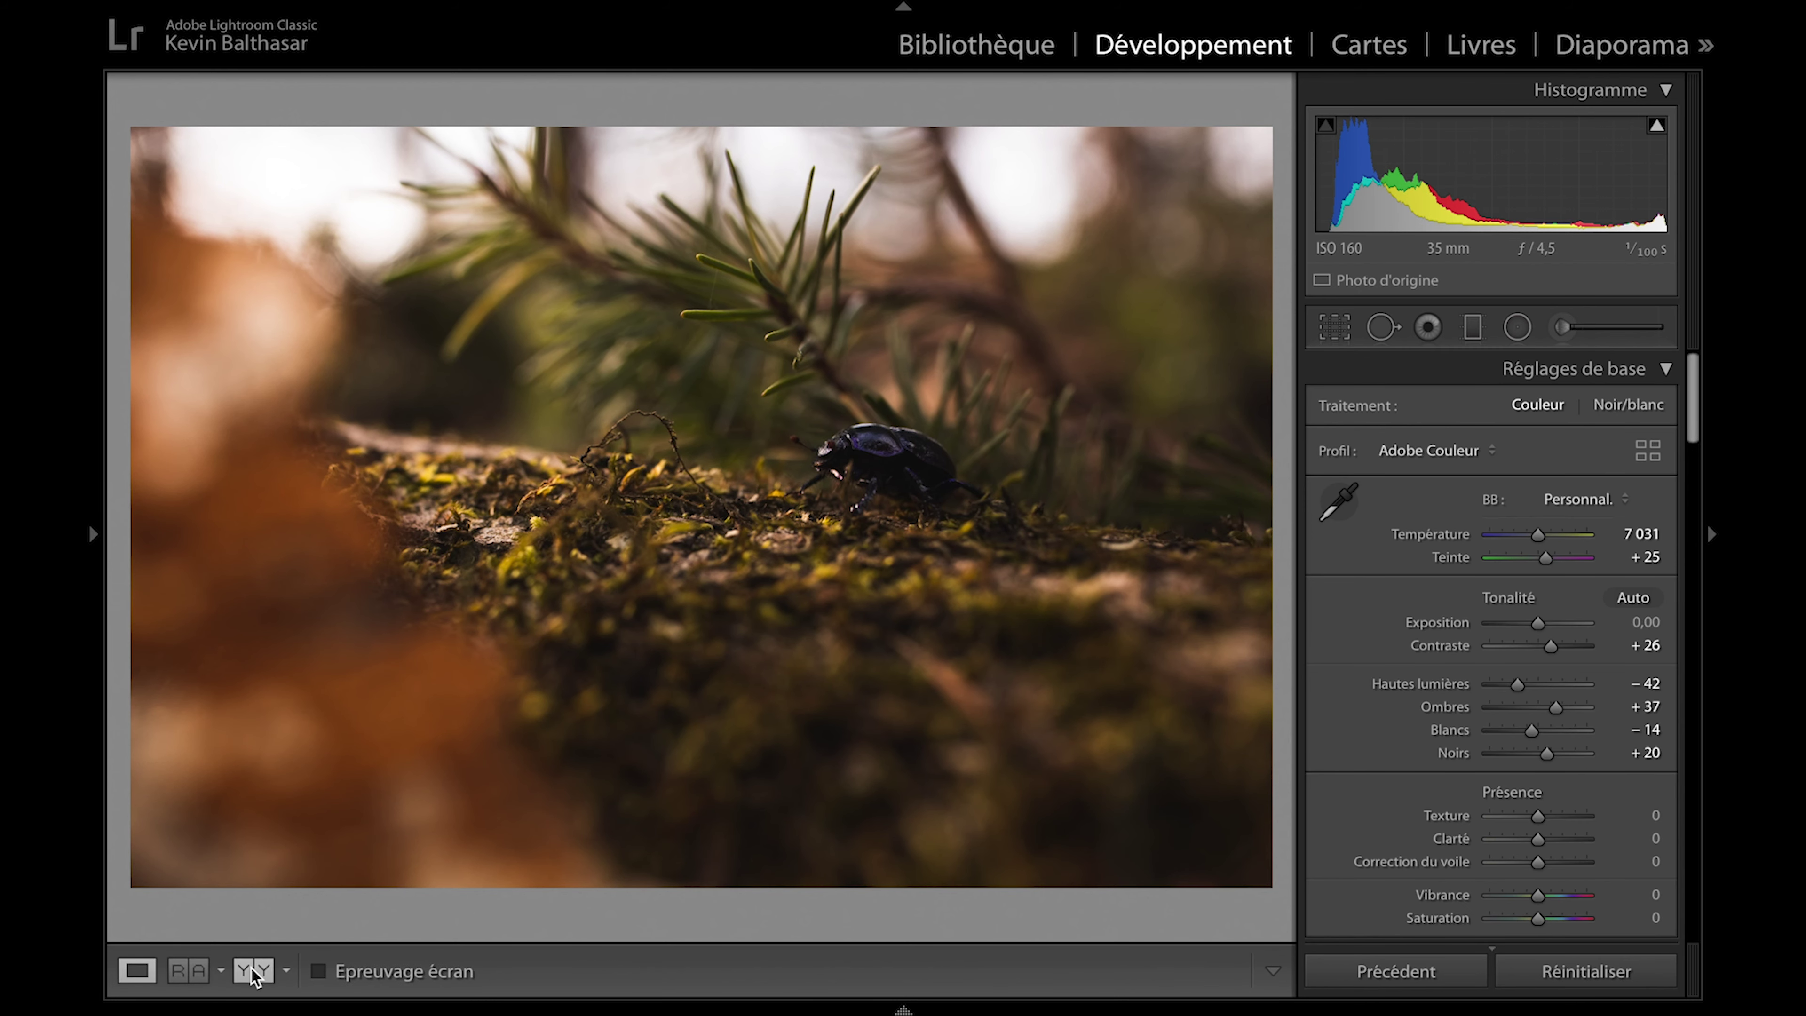
{"action": "left_click", "coordinate": [253, 970]}
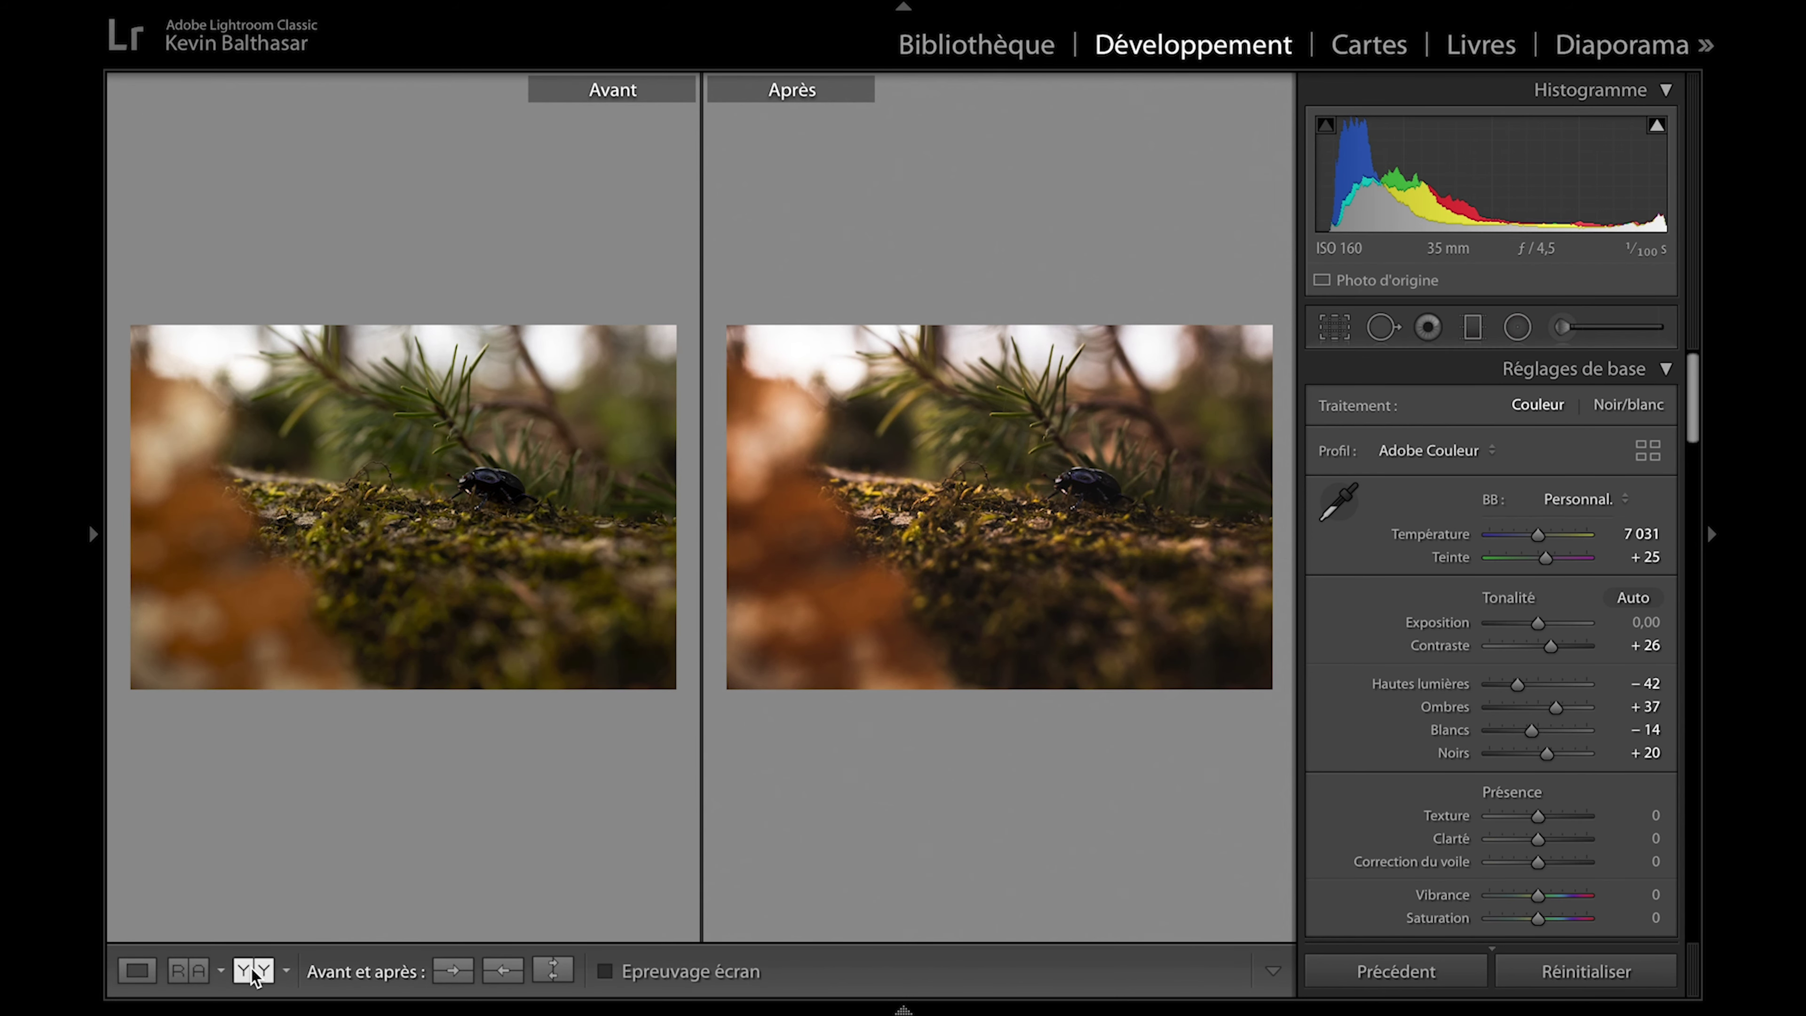
{"action": "left_click", "coordinate": [136, 972]}
- Draw a diagonal graduated filter from the photo's upper-right corner and lower its exposure to about -0.1 and its highlights slightly
{"action": "left_click", "coordinate": [1472, 327]}
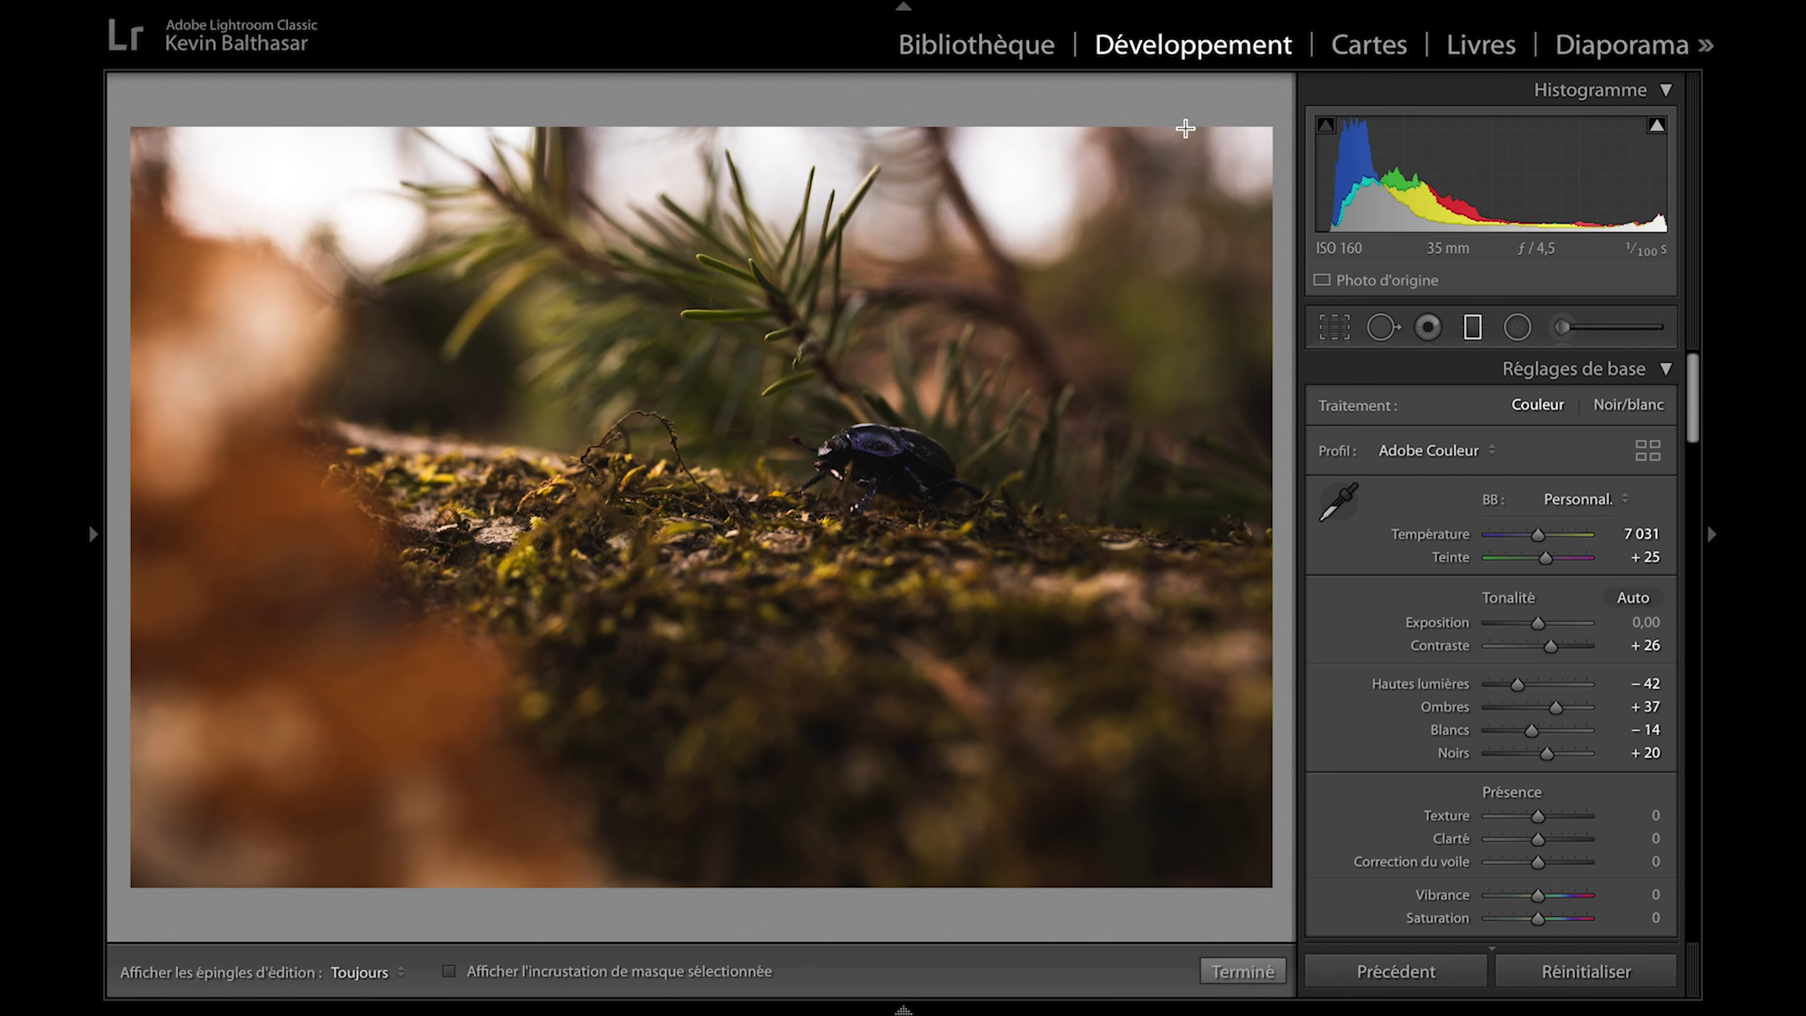
{"action": "left_click_drag", "start_coordinate": [1160, 255], "coordinate": [1021, 424]}
{"action": "left_click_drag", "start_coordinate": [1262, 166], "coordinate": [1261, 167]}
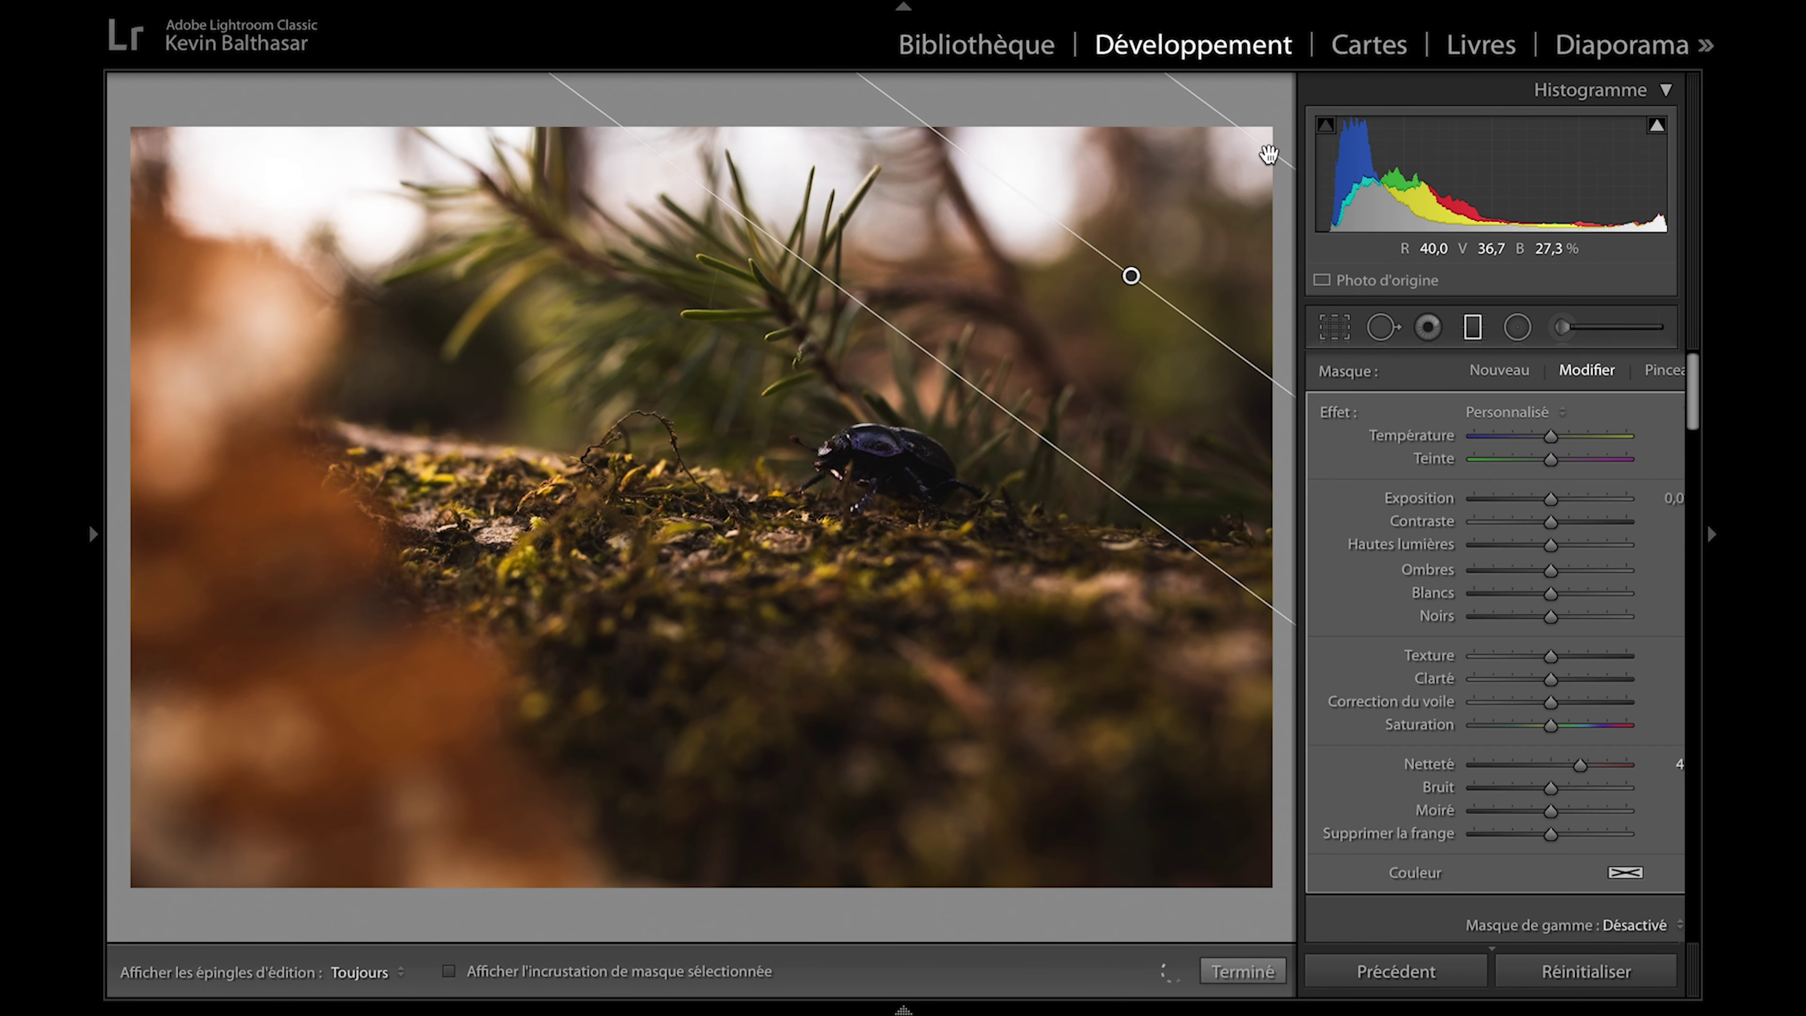
{"action": "left_click_drag", "start_coordinate": [1549, 500], "coordinate": [1544, 498]}
{"action": "left_click", "coordinate": [1540, 543]}
- Move the upper-right graduated filter further toward the beetle, rotate it more steeply and narrow its transition
{"action": "left_click_drag", "start_coordinate": [1249, 133], "coordinate": [1136, 267]}
{"action": "left_click_drag", "start_coordinate": [1013, 415], "coordinate": [925, 466]}
{"action": "left_click_drag", "start_coordinate": [1134, 423], "coordinate": [1132, 425]}
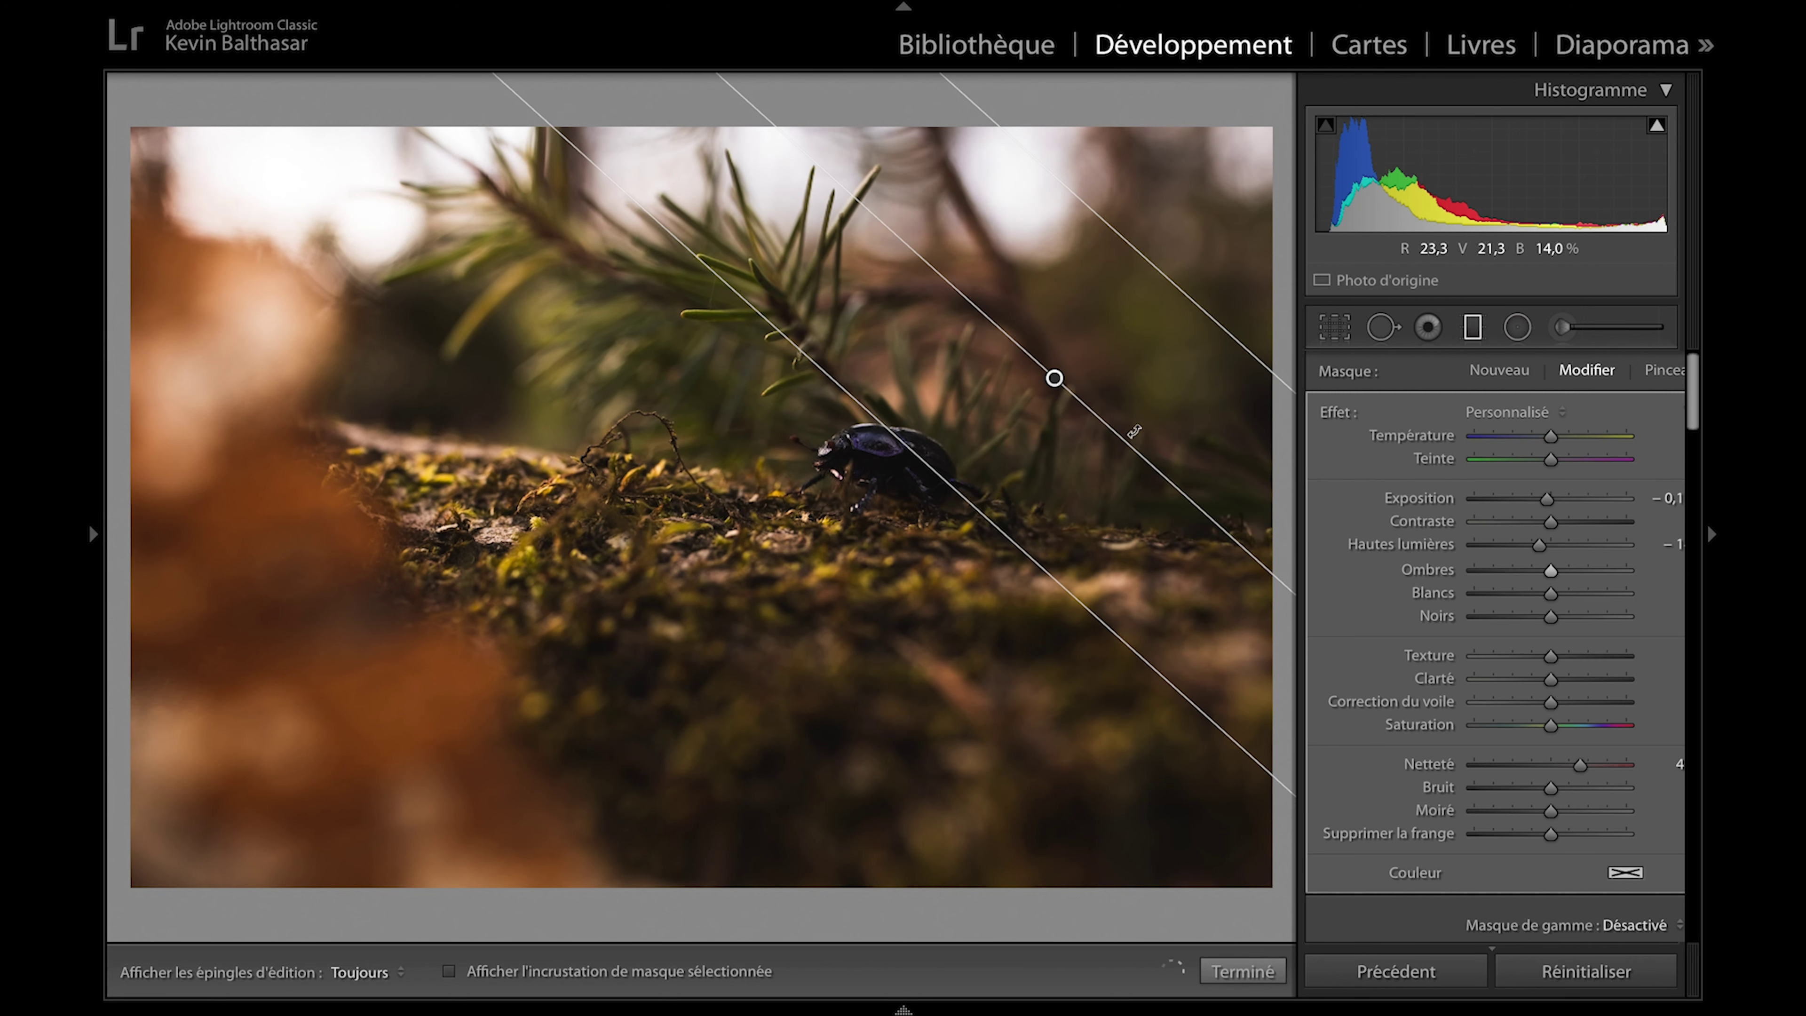
{"action": "left_click_drag", "start_coordinate": [1197, 311], "coordinate": [1182, 343]}
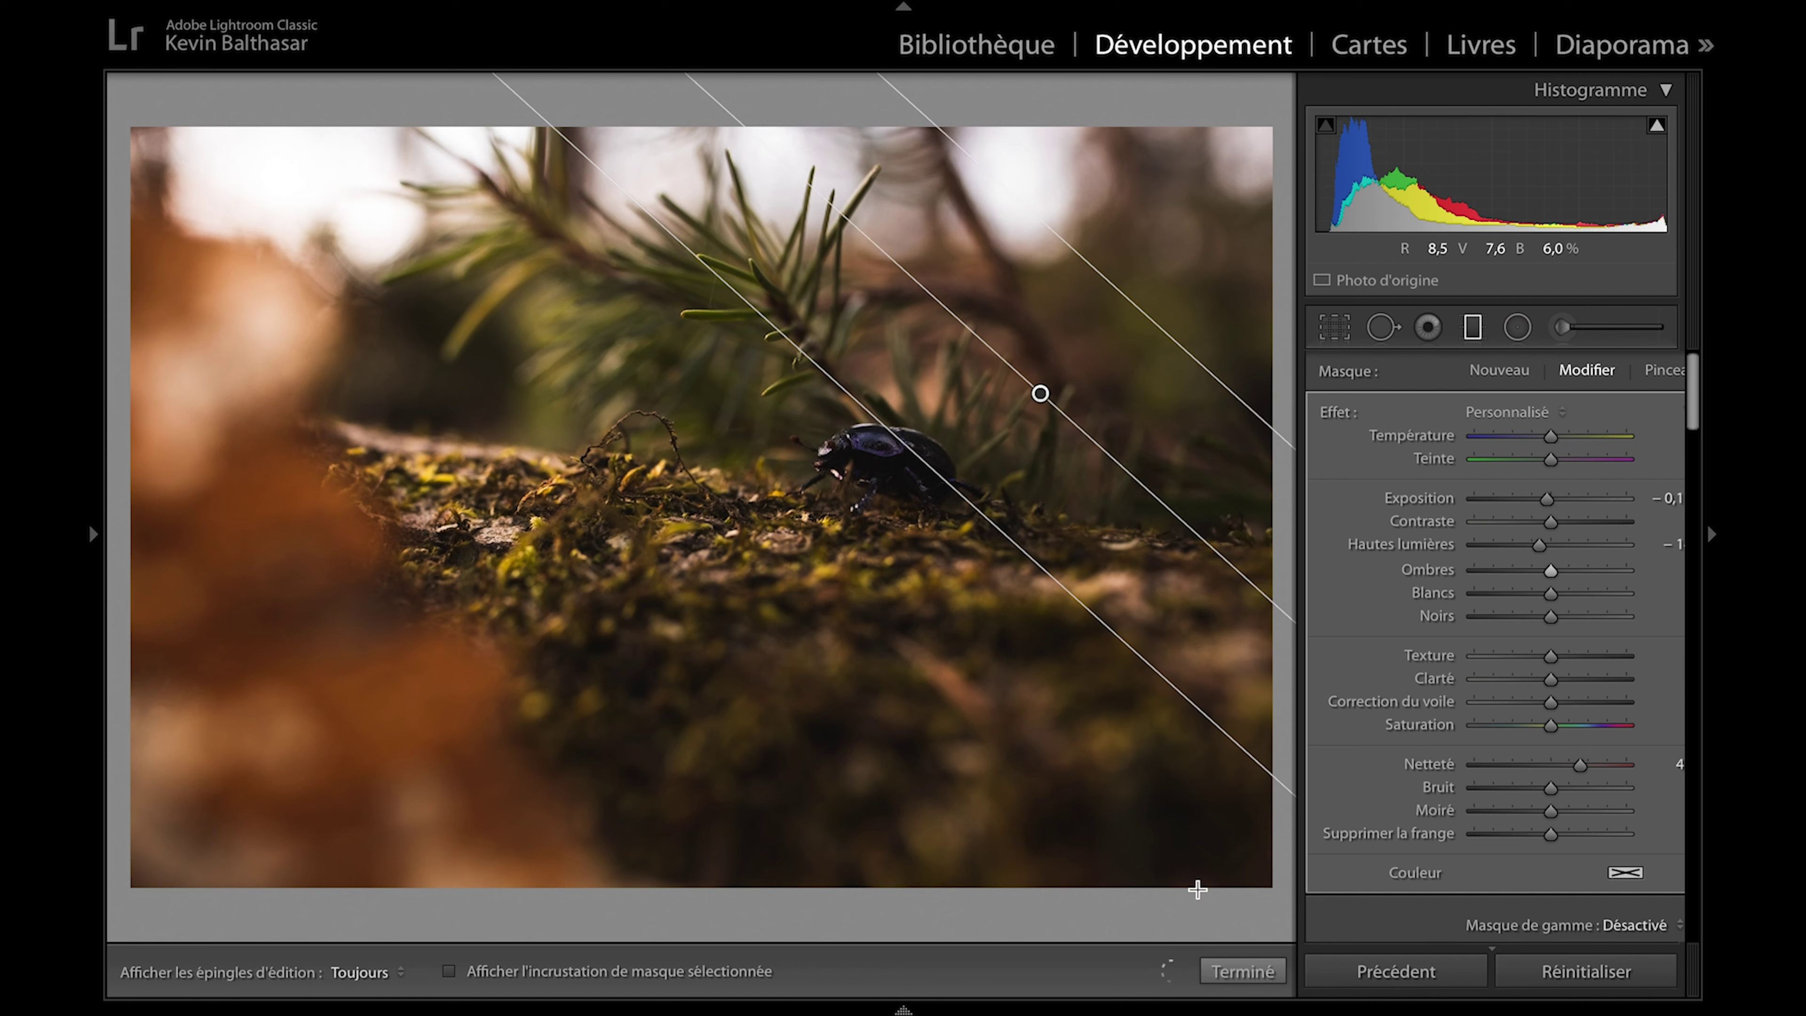
{"action": "left_click", "coordinate": [1243, 972]}
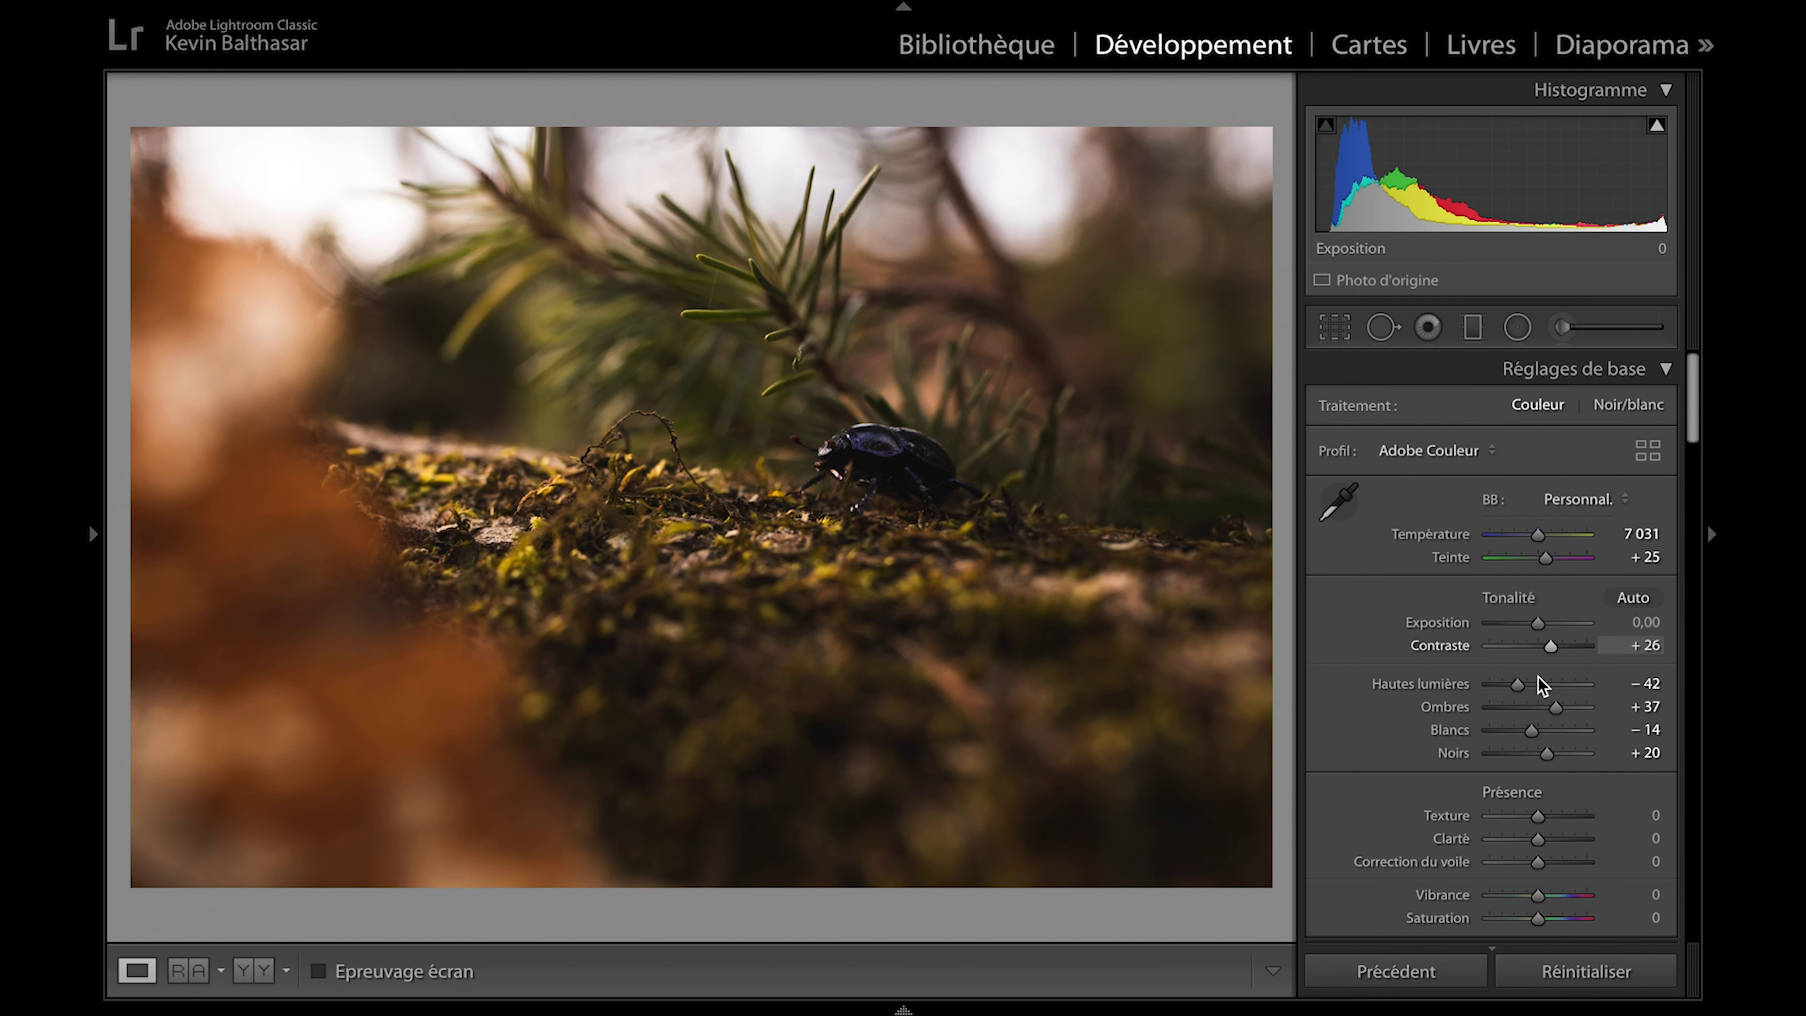
- Add a slanted graduated filter rising from the photo's lower edge, lower its sharpness, highlights and shadows, and compare before and after
{"action": "left_click", "coordinate": [1477, 333]}
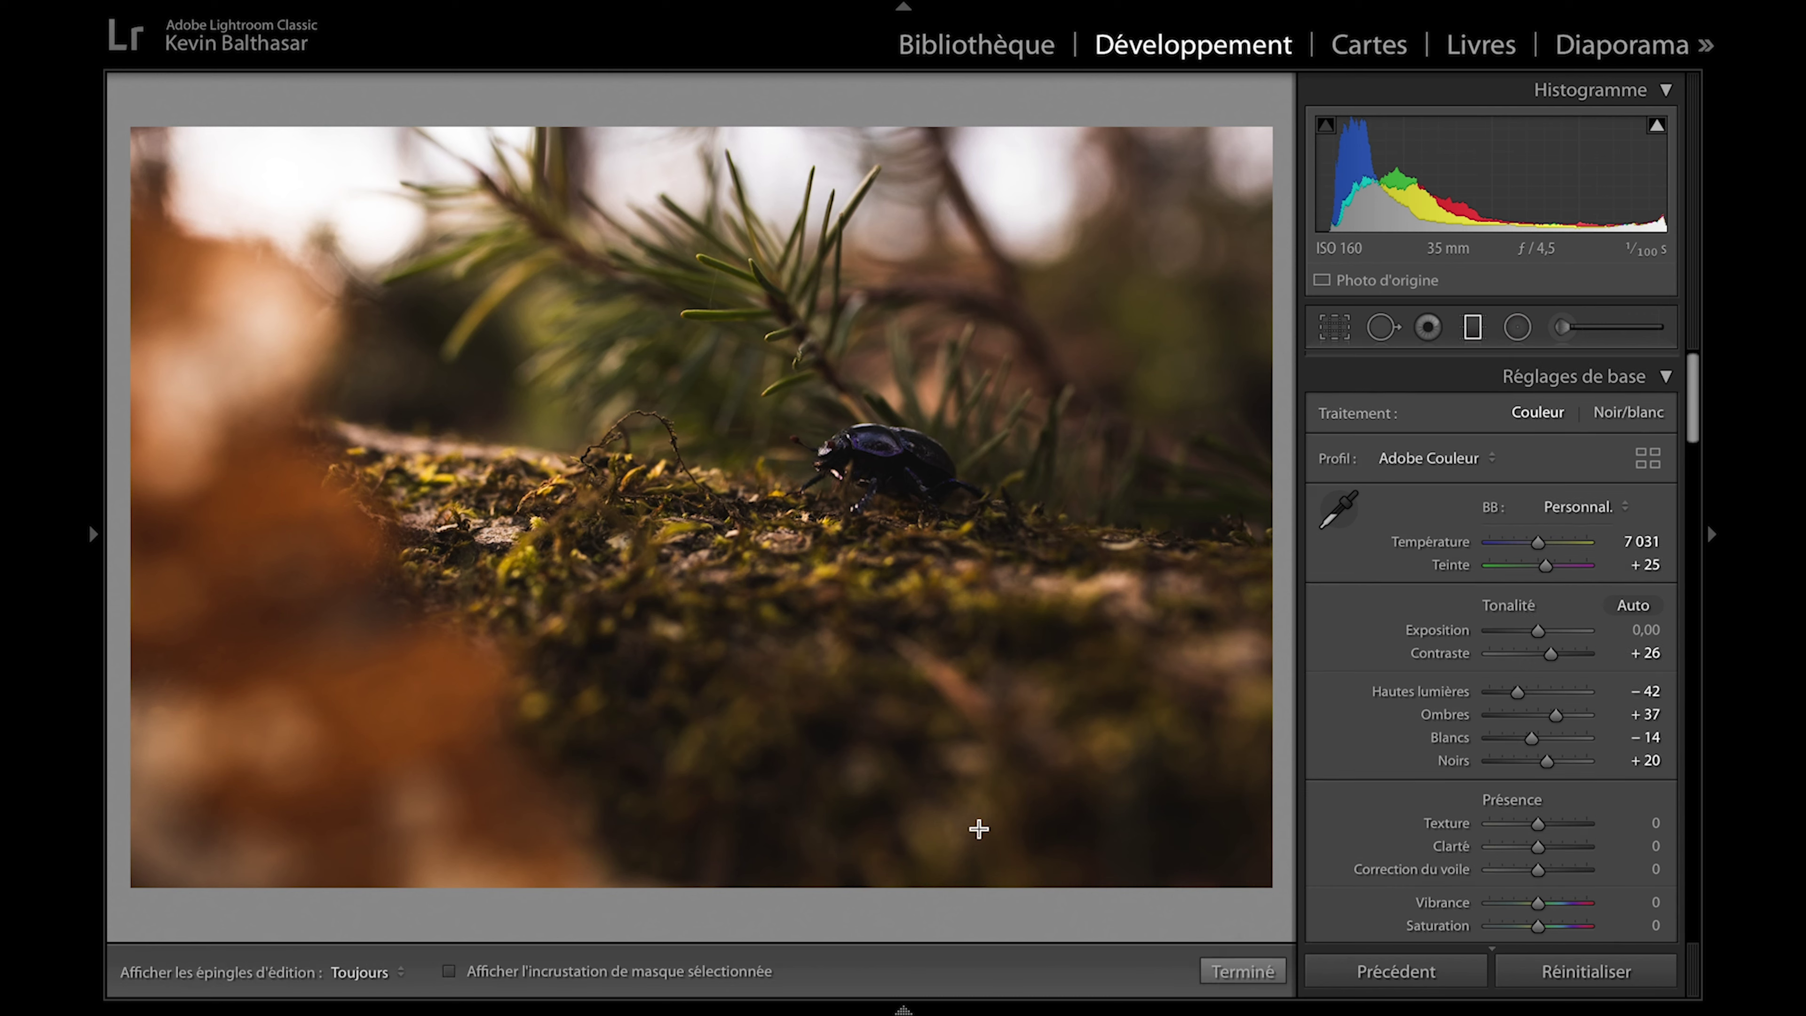
{"action": "left_click_drag", "start_coordinate": [984, 888], "coordinate": [899, 605]}
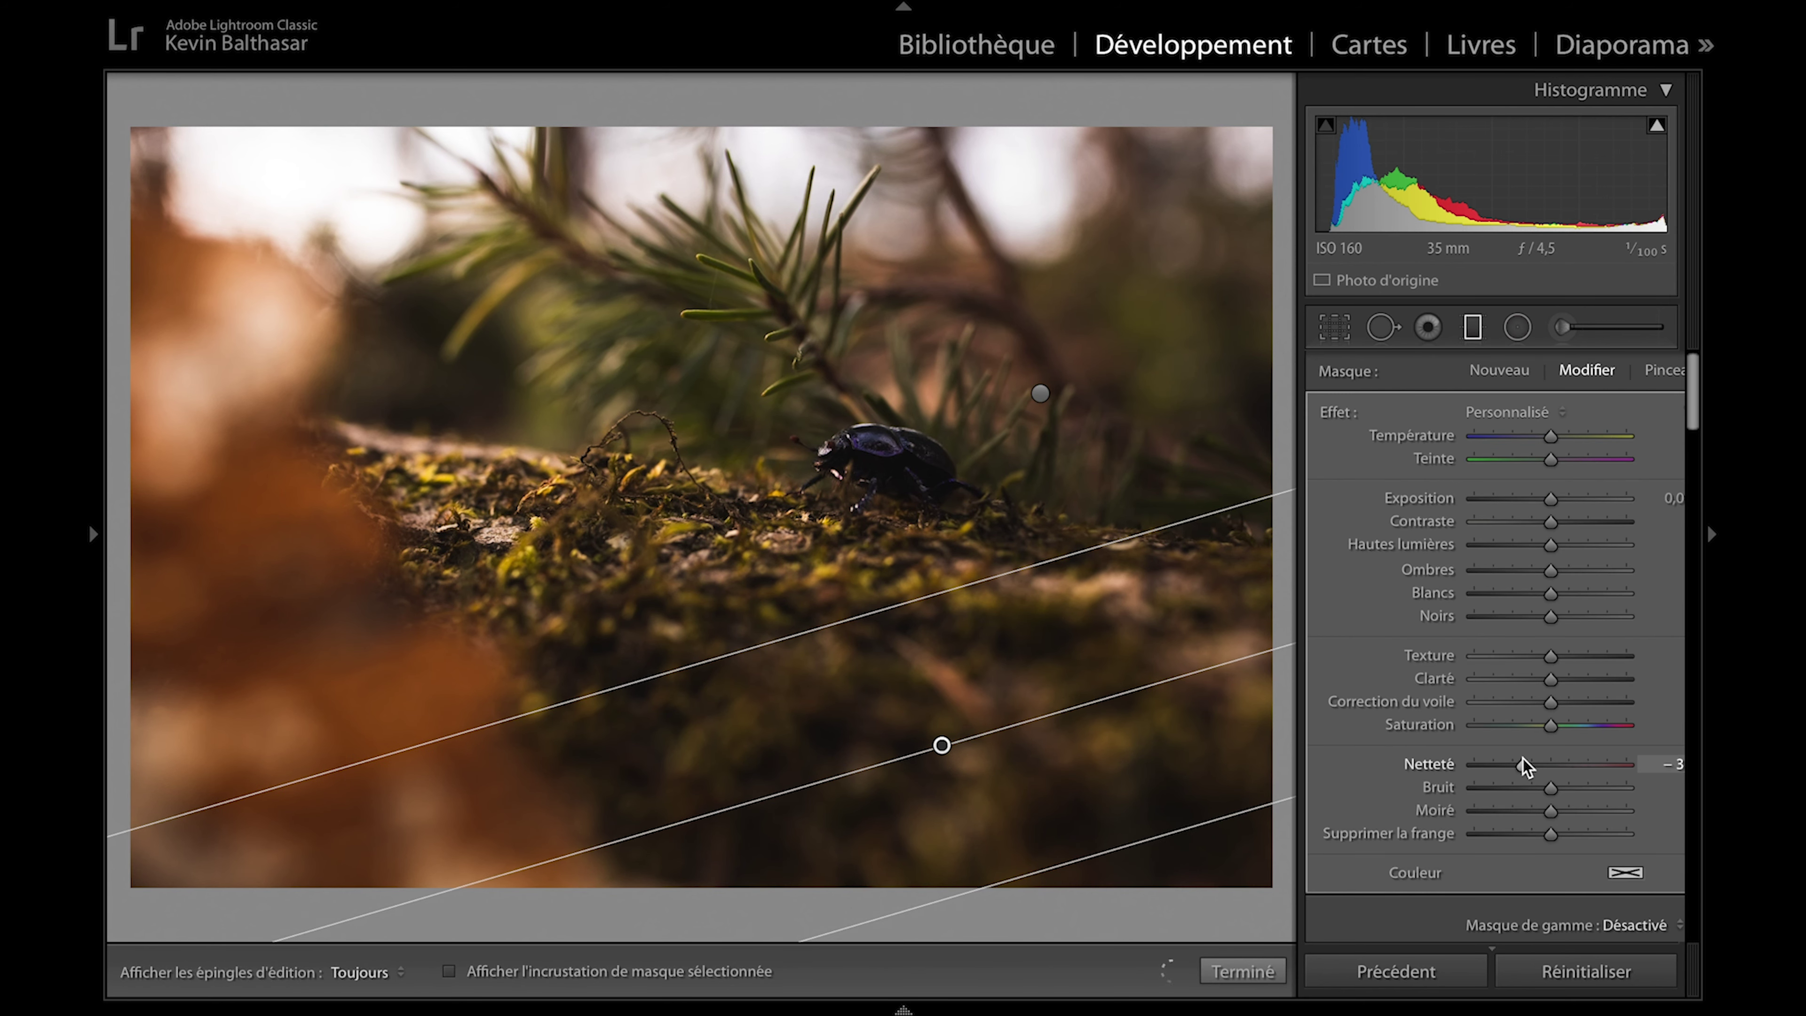
{"action": "left_click_drag", "start_coordinate": [1540, 767], "coordinate": [1548, 771]}
{"action": "left_click", "coordinate": [1540, 545]}
{"action": "left_click", "coordinate": [1536, 569]}
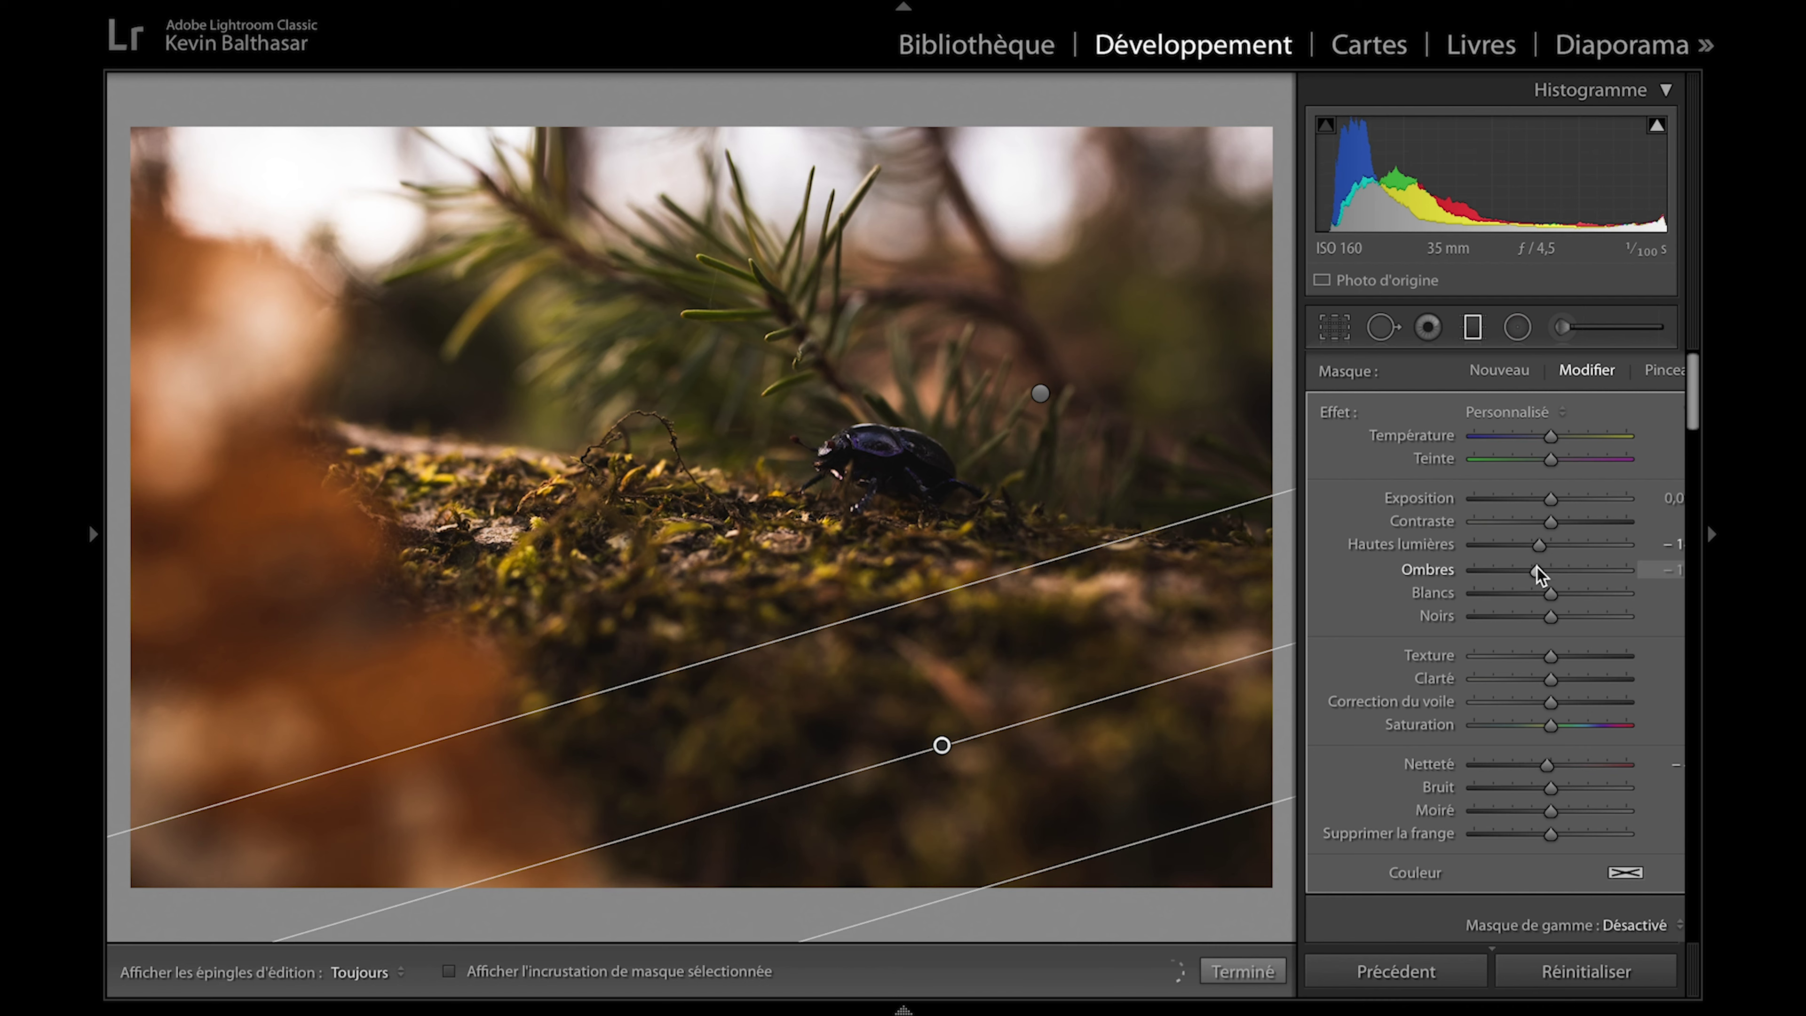
{"action": "left_click", "coordinate": [1259, 984]}
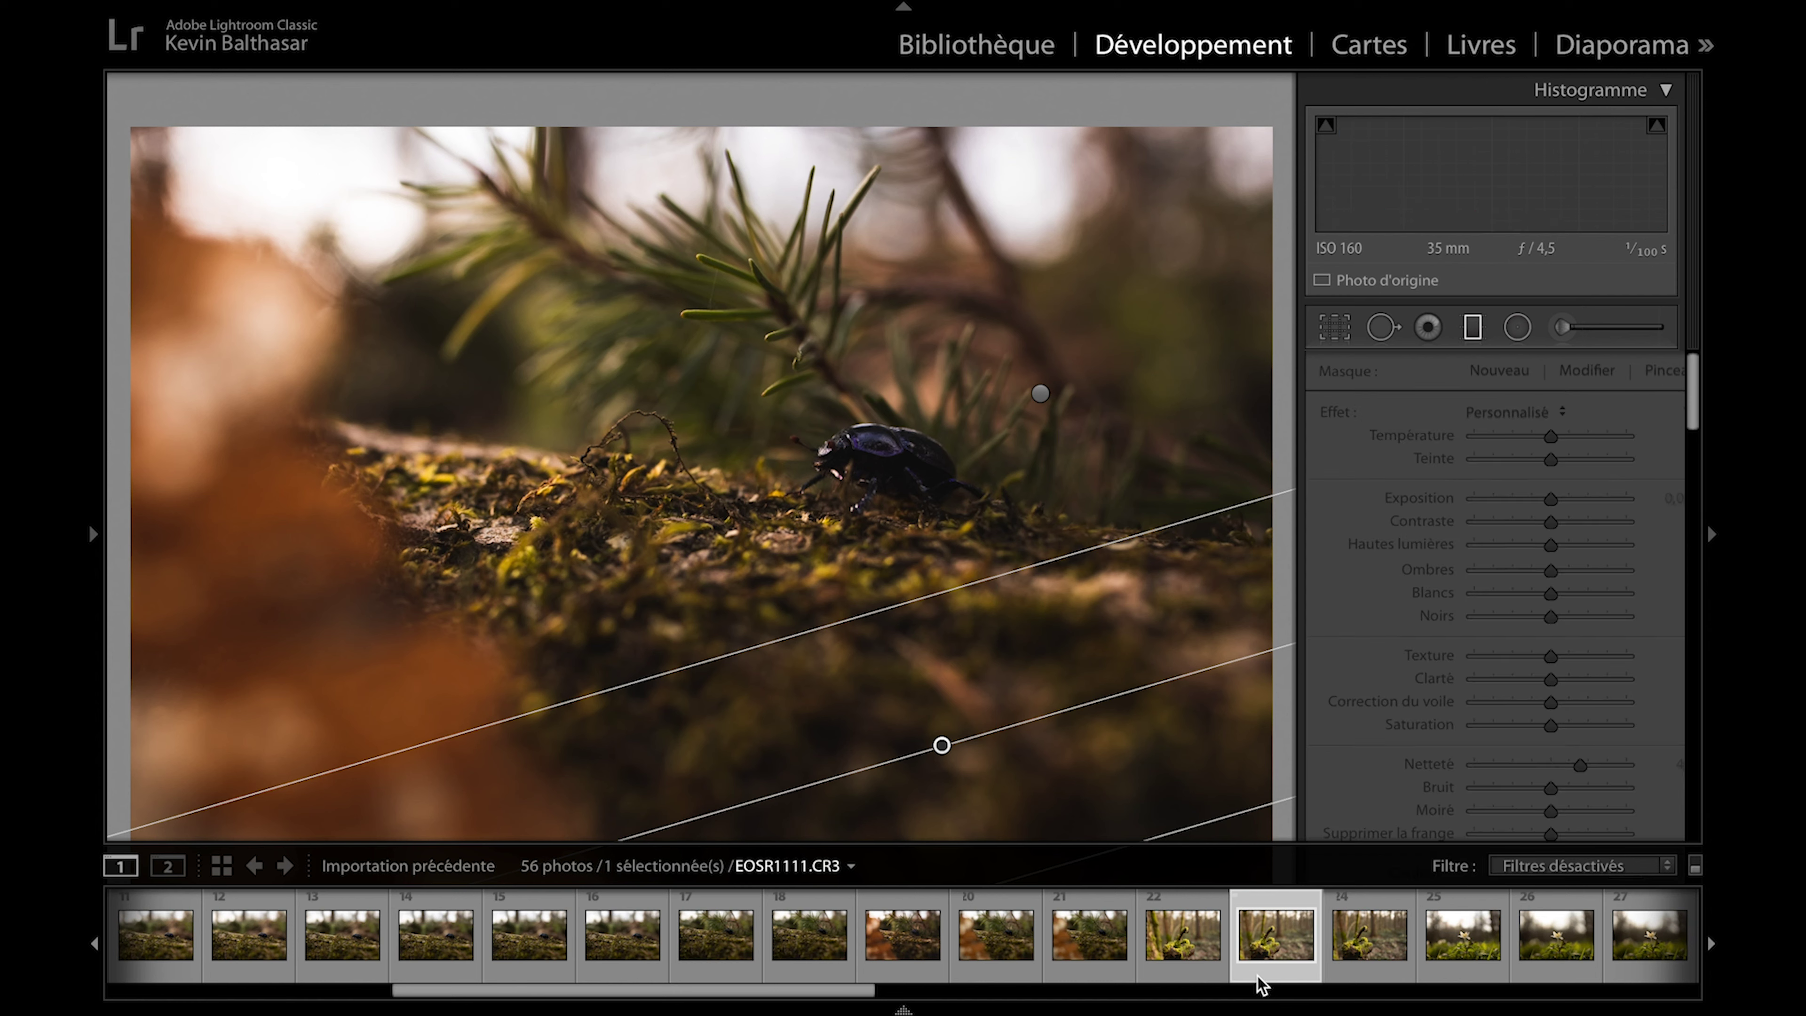
{"action": "left_click", "coordinate": [899, 947]}
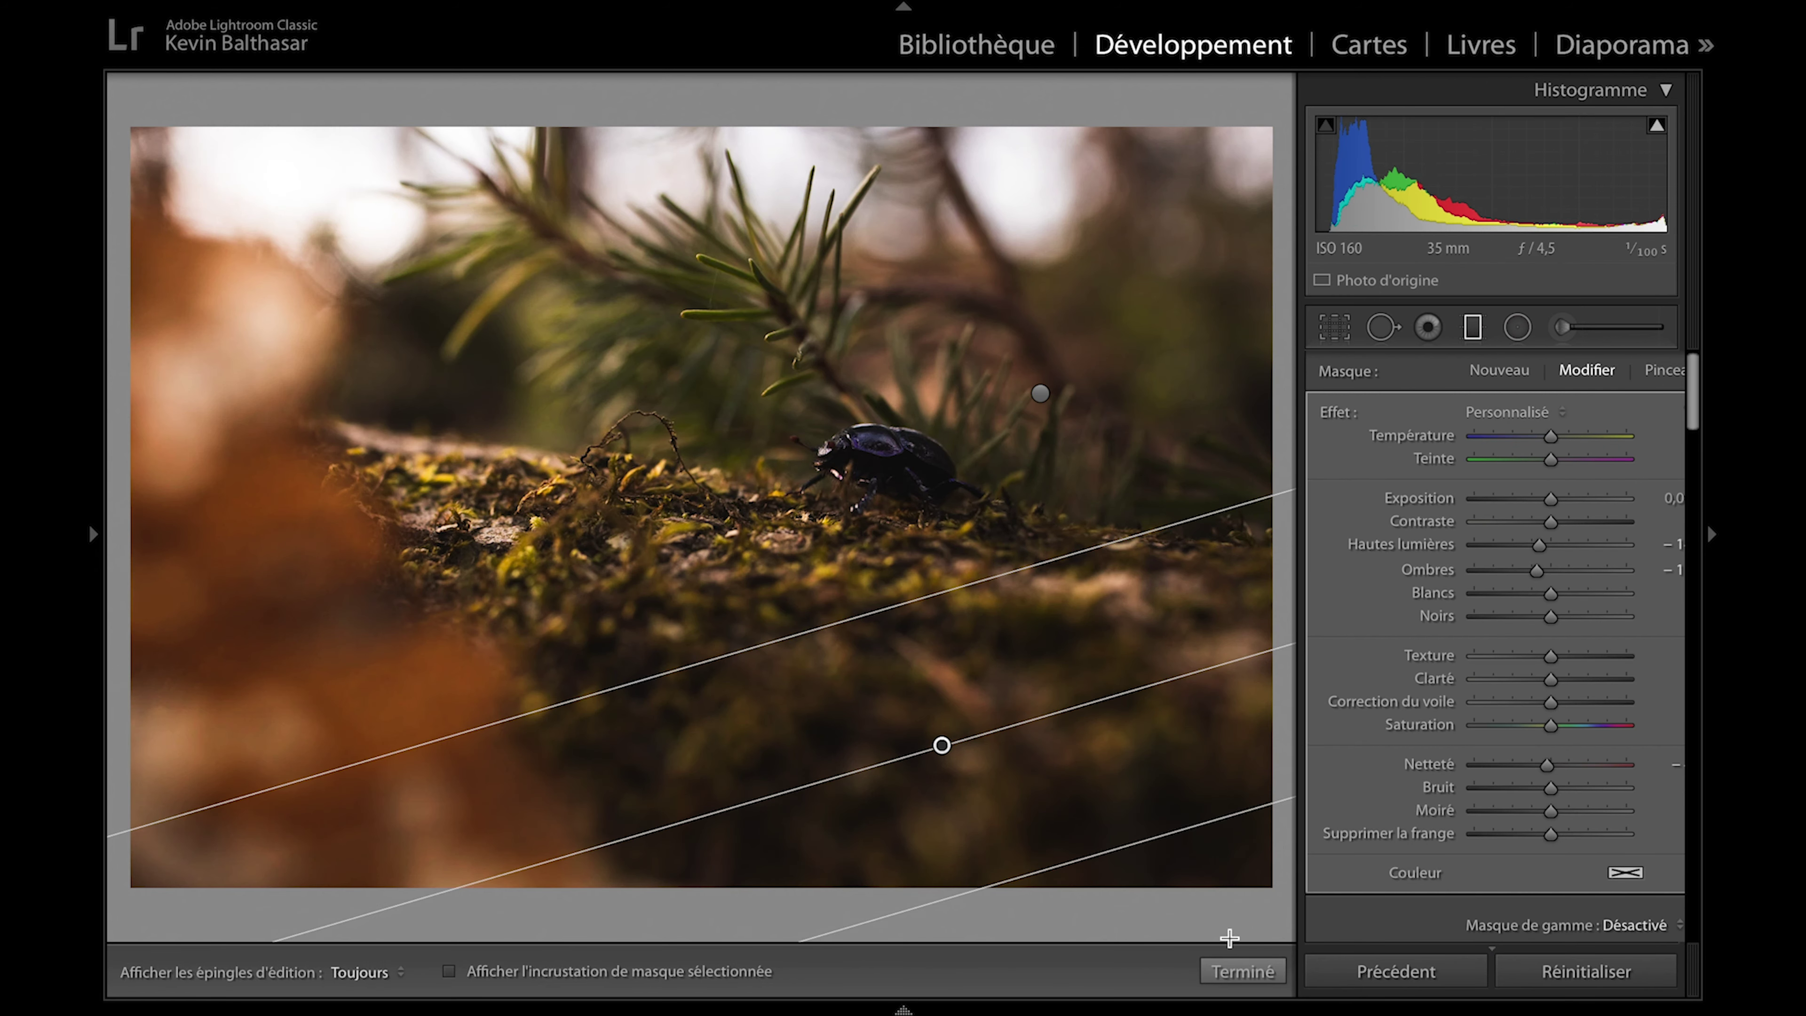
{"action": "left_click", "coordinate": [1235, 981]}
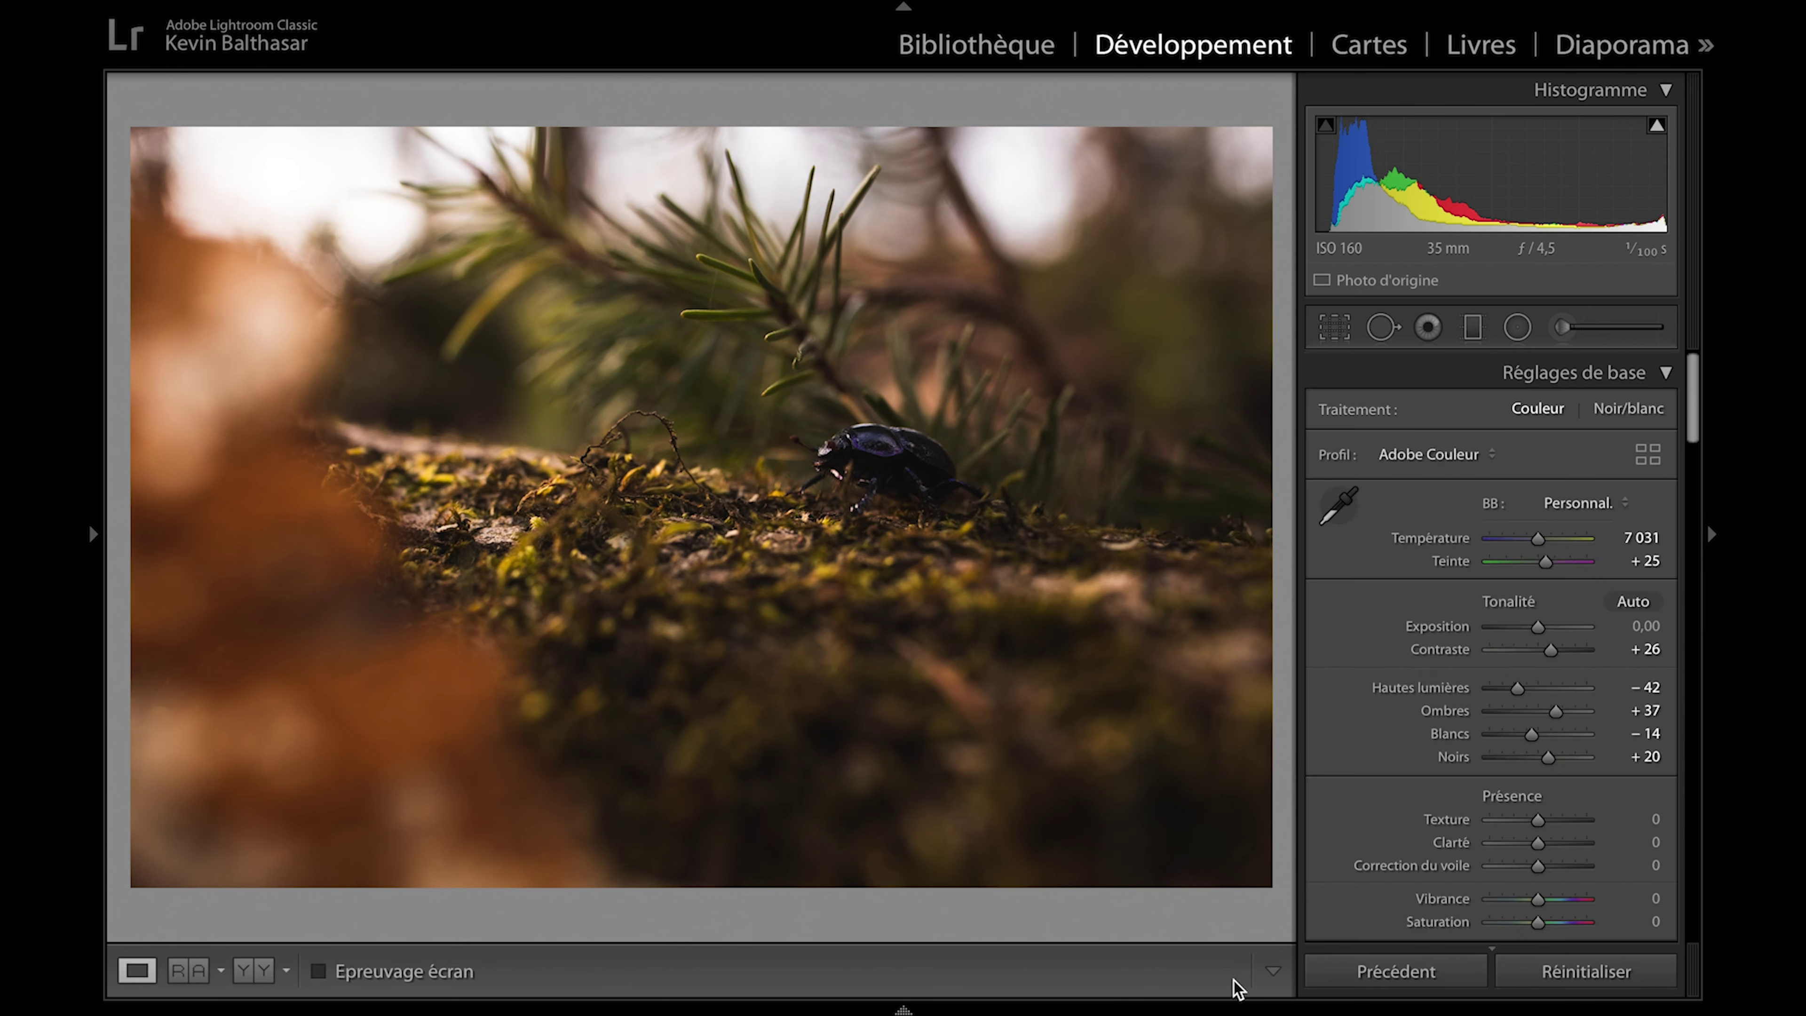
{"action": "left_click", "coordinate": [245, 972]}
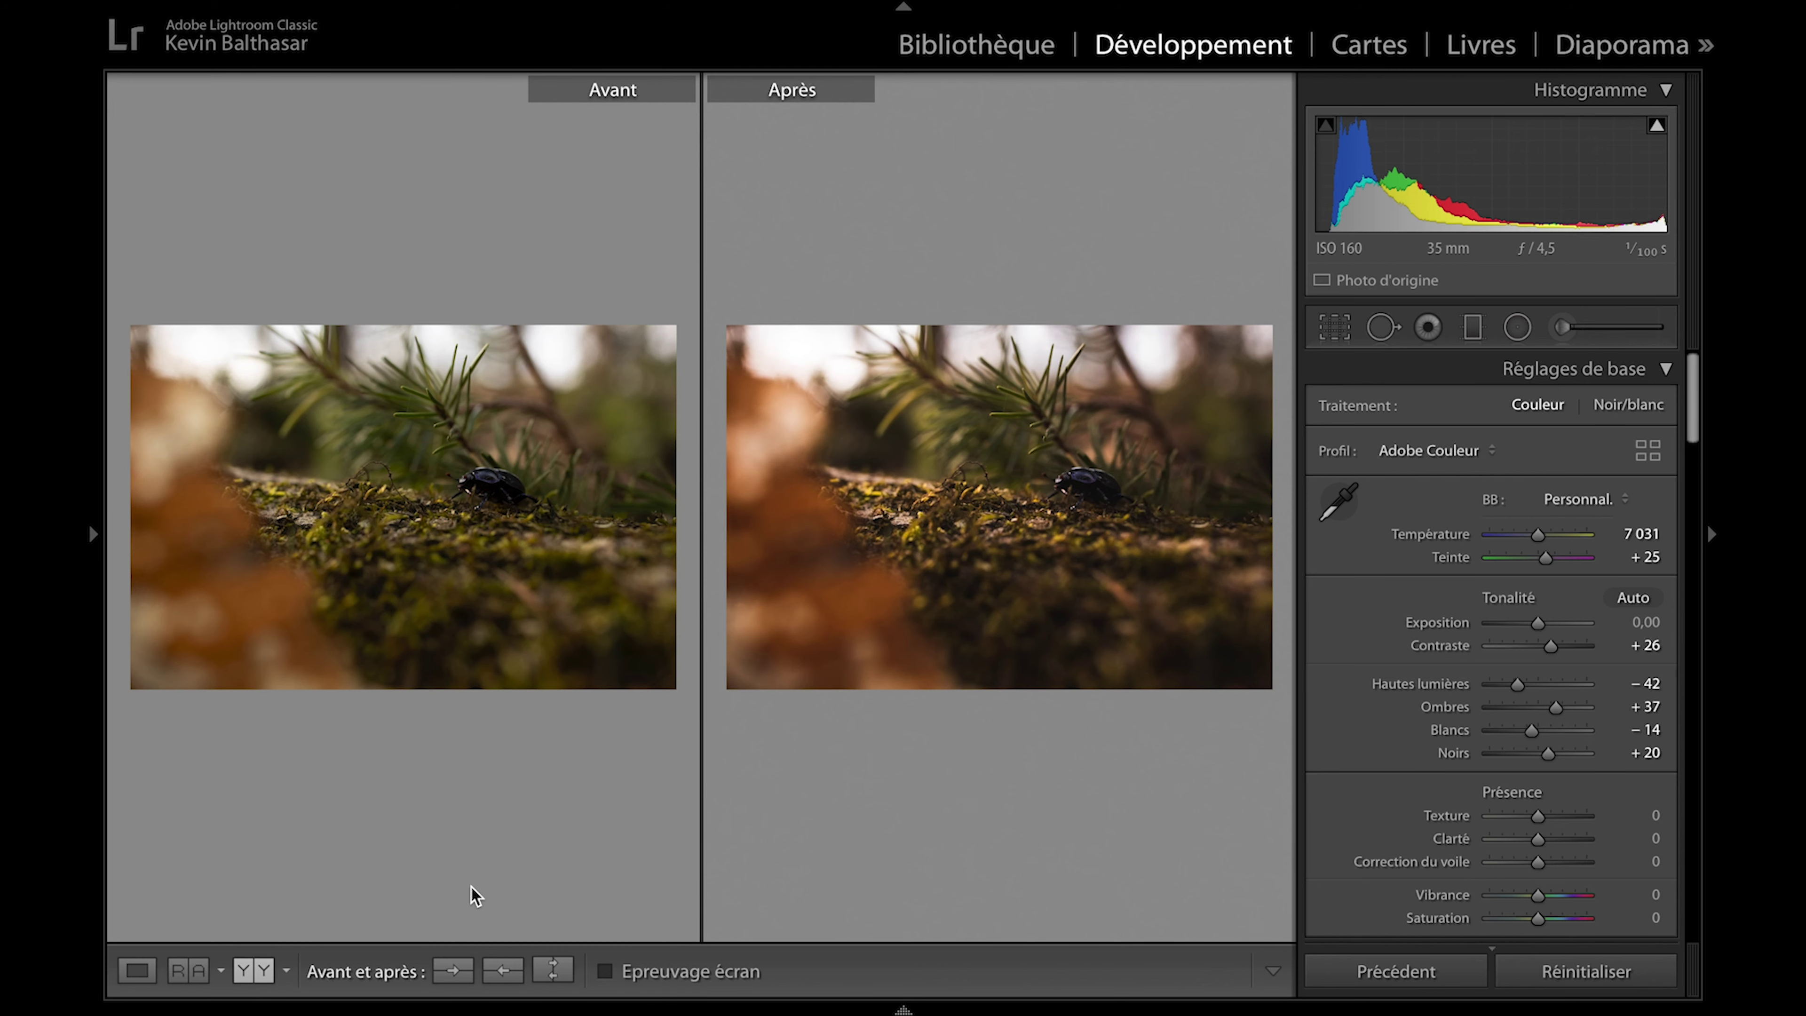
{"action": "left_click", "coordinate": [135, 971]}
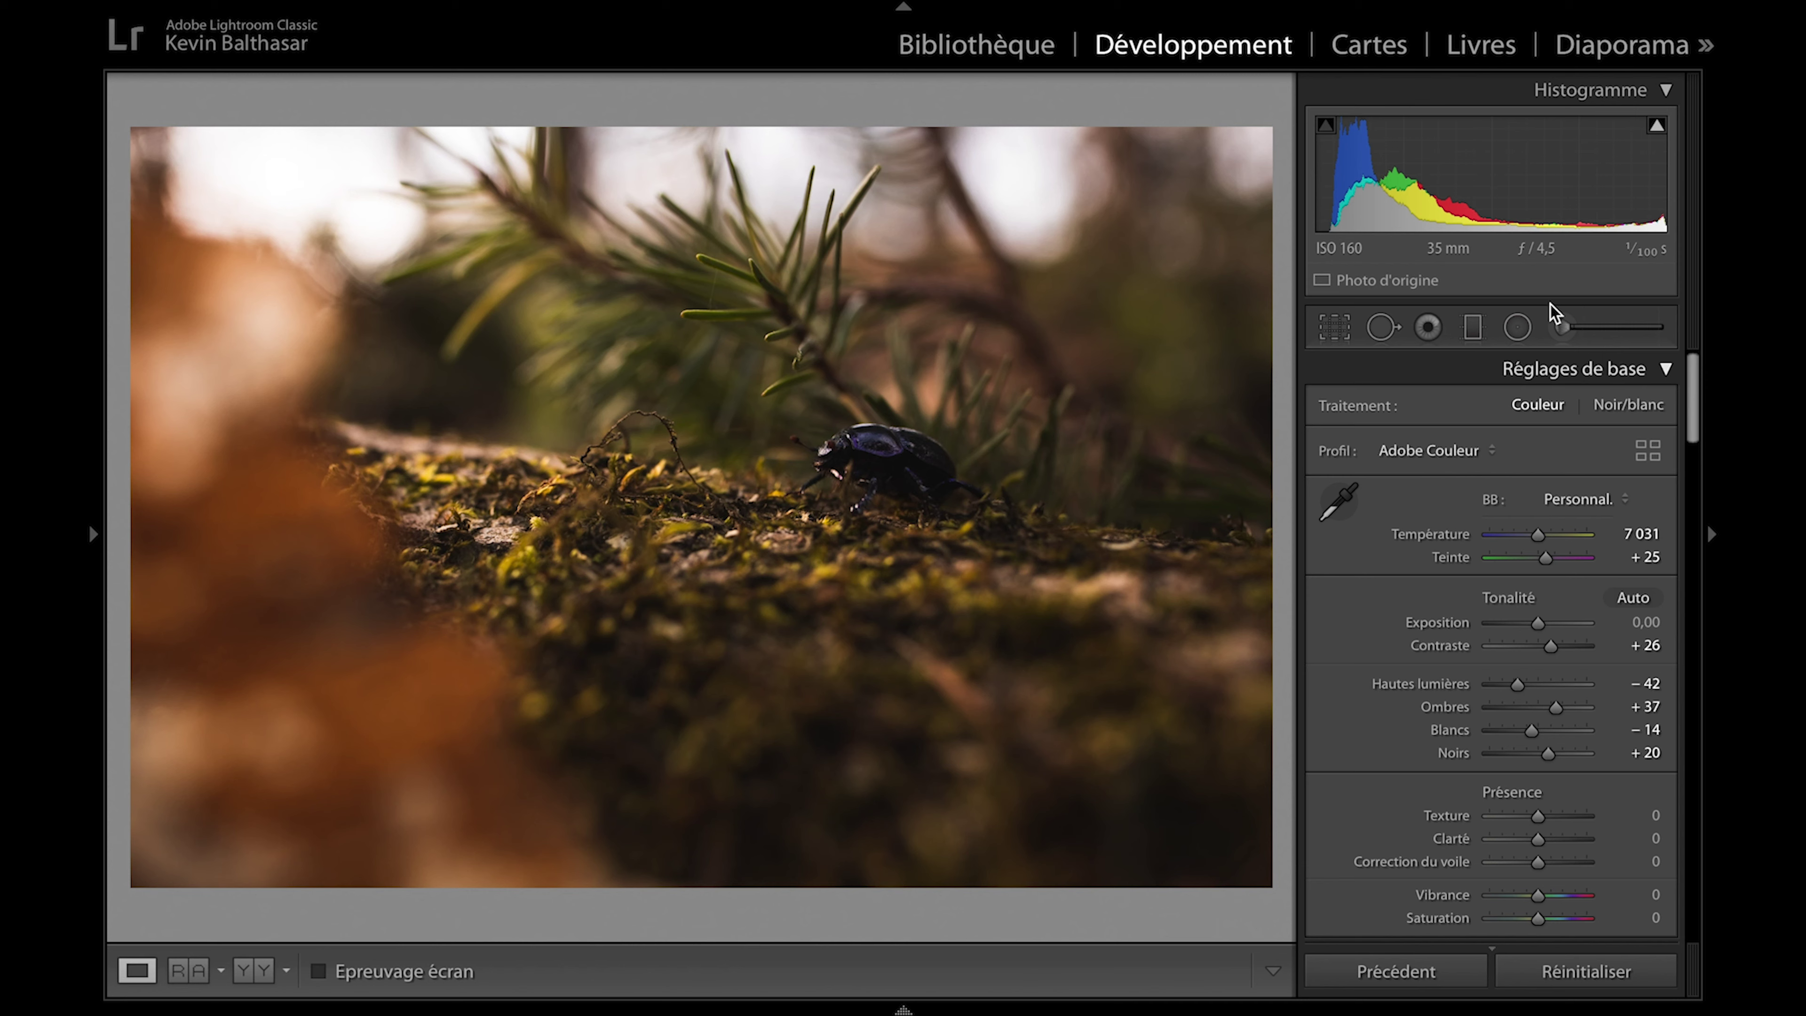
- Paint a new adjustment brush mask over the beetle's body
{"action": "left_click", "coordinate": [1517, 329]}
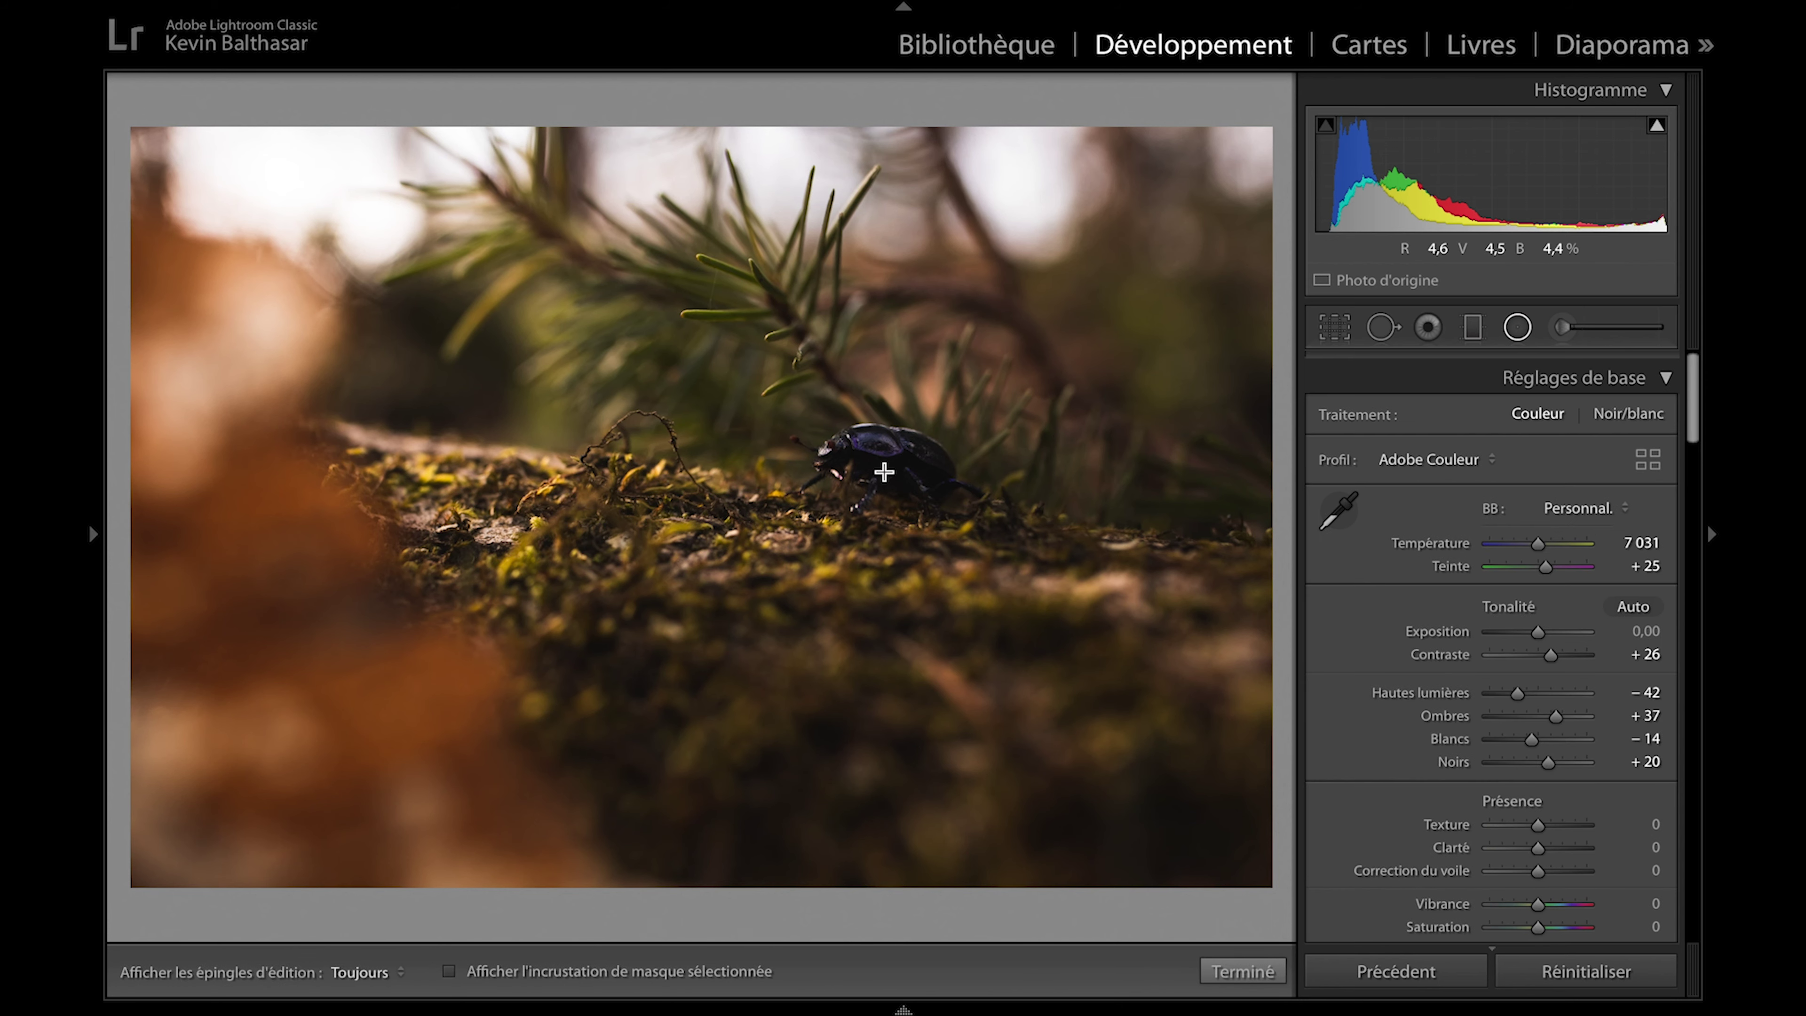
{"action": "left_click", "coordinate": [1562, 326]}
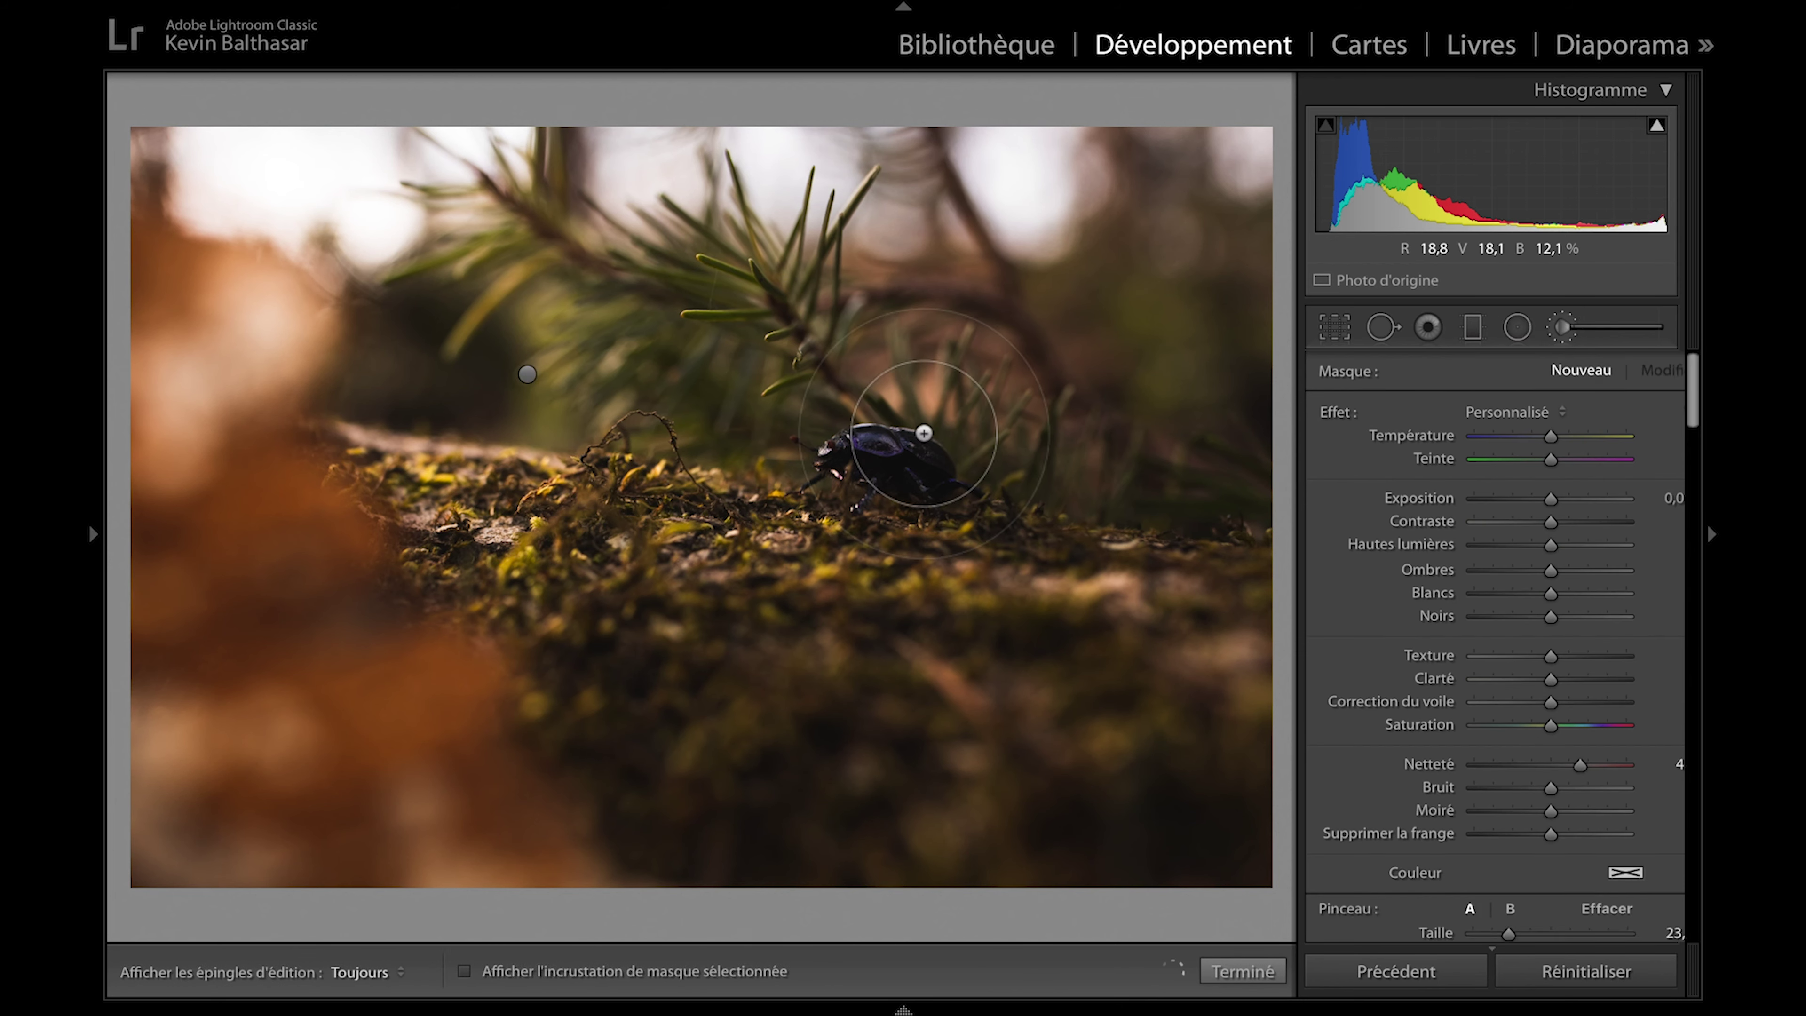
{"action": "left_click", "coordinate": [879, 470]}
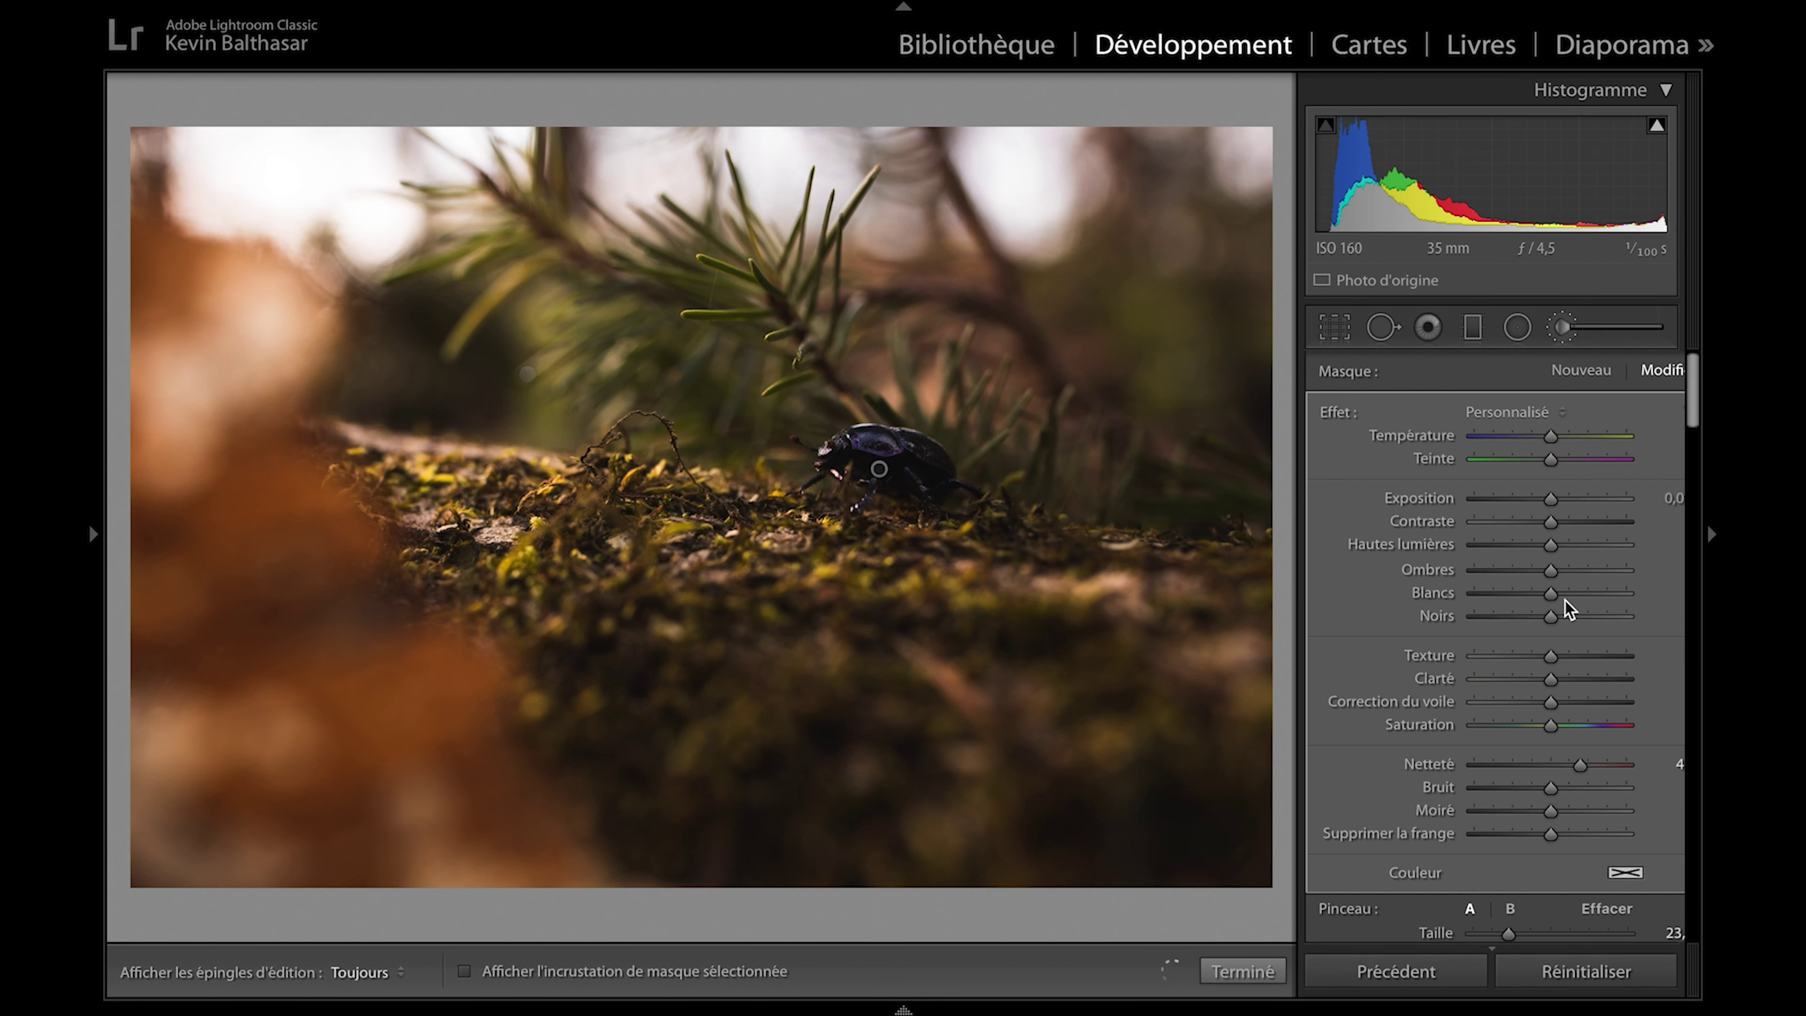
- Slightly raise the beetle brush's clarity, highlights and shadows, reduce its sharpness, check the beetle without edit pins, and finish the brush edit
{"action": "left_click", "coordinate": [1562, 680]}
{"action": "left_click_drag", "start_coordinate": [1575, 763], "coordinate": [1563, 762]}
{"action": "left_click", "coordinate": [1570, 544]}
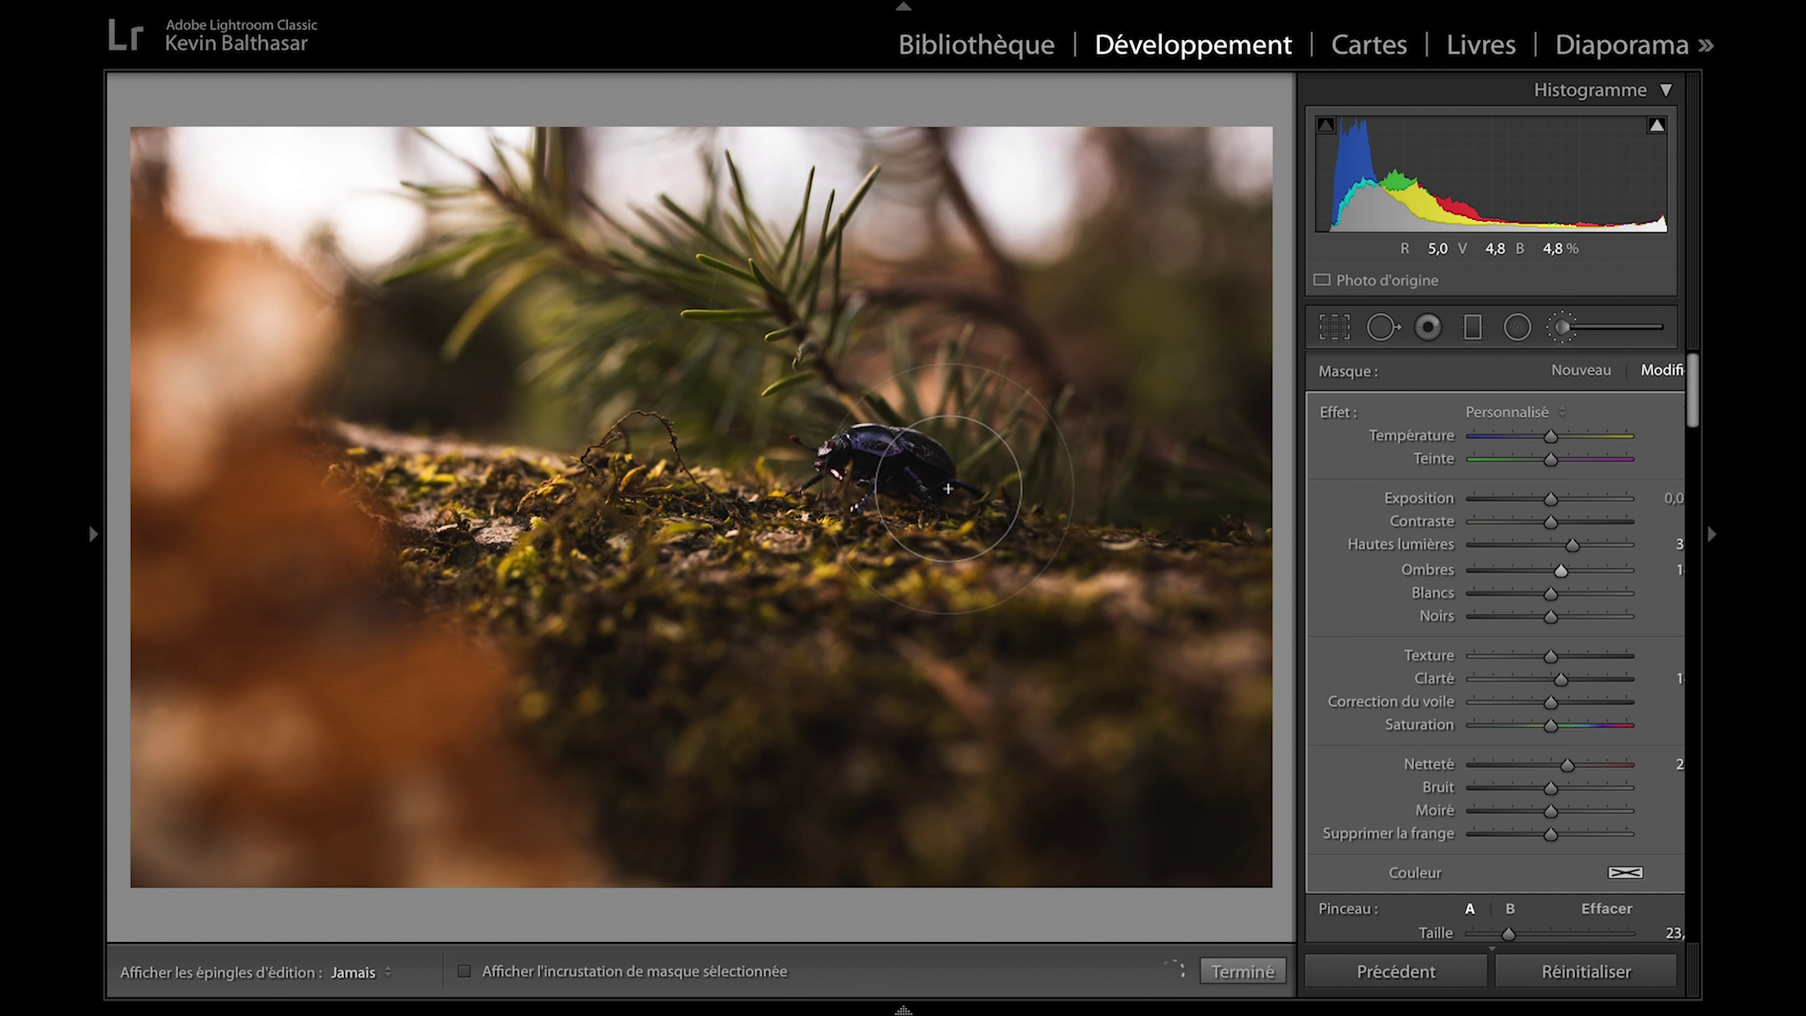
{"action": "key", "text": "h"}
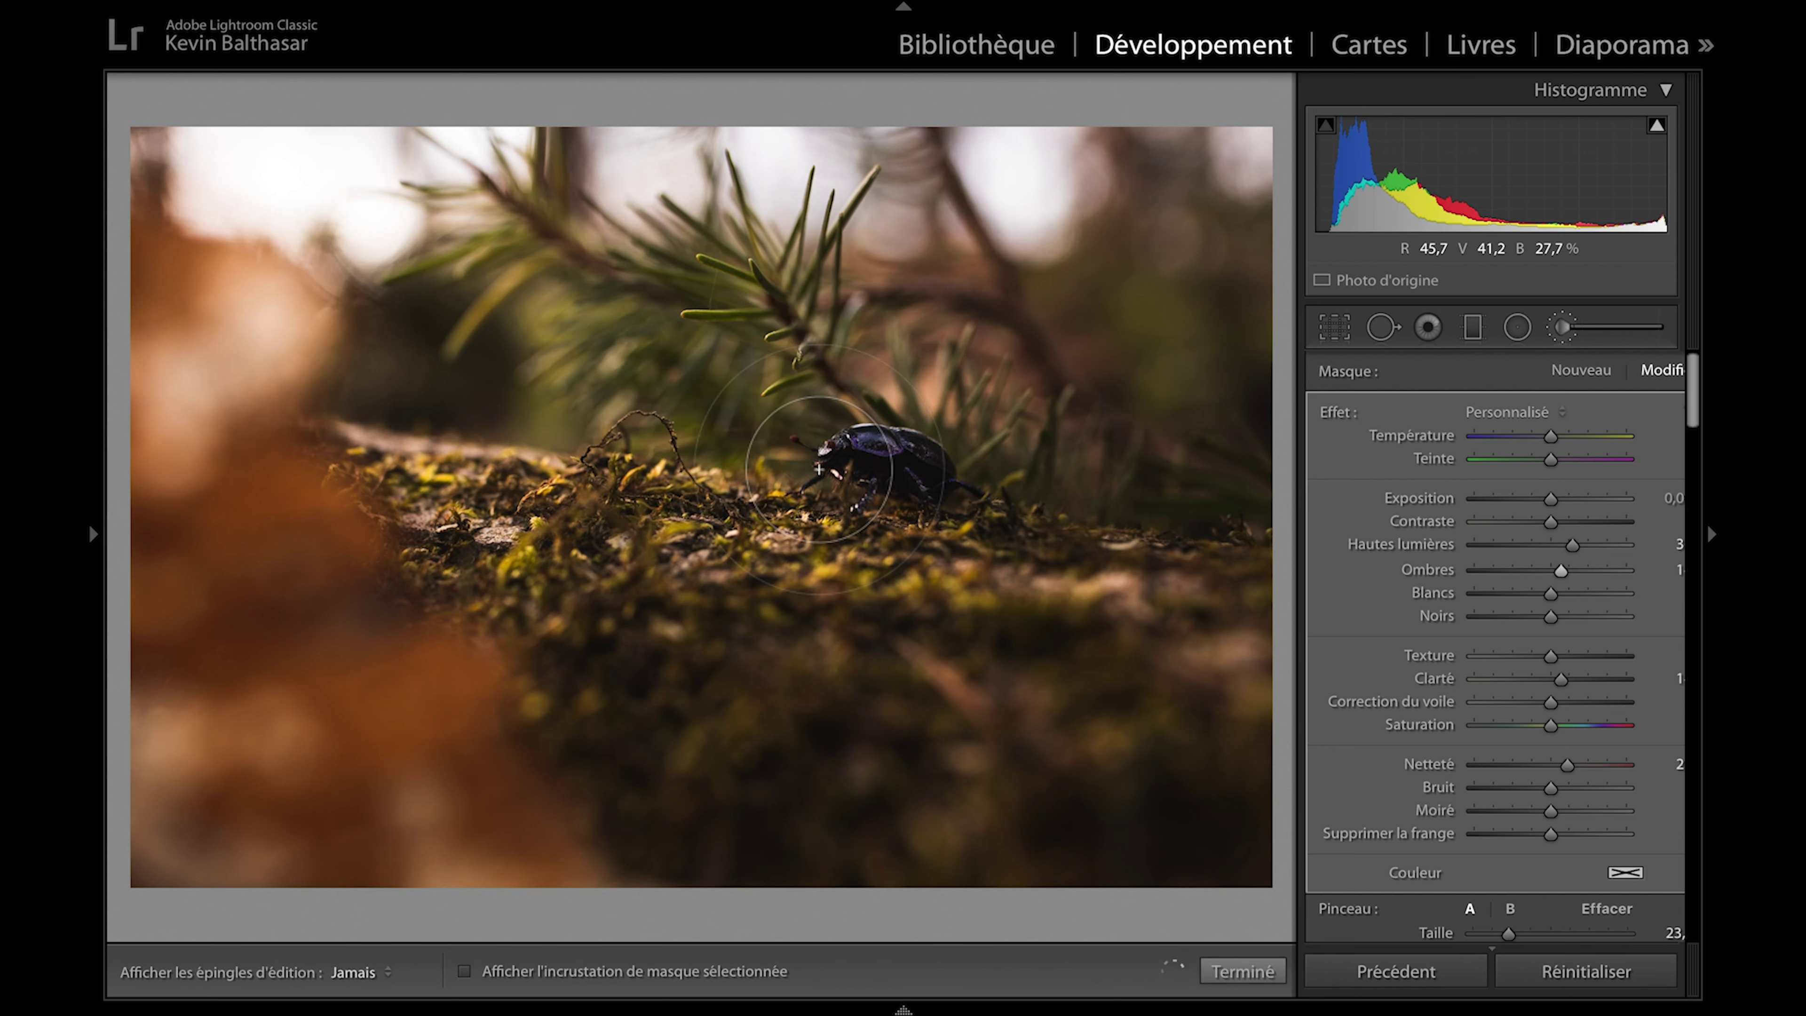
{"action": "key", "text": "h"}
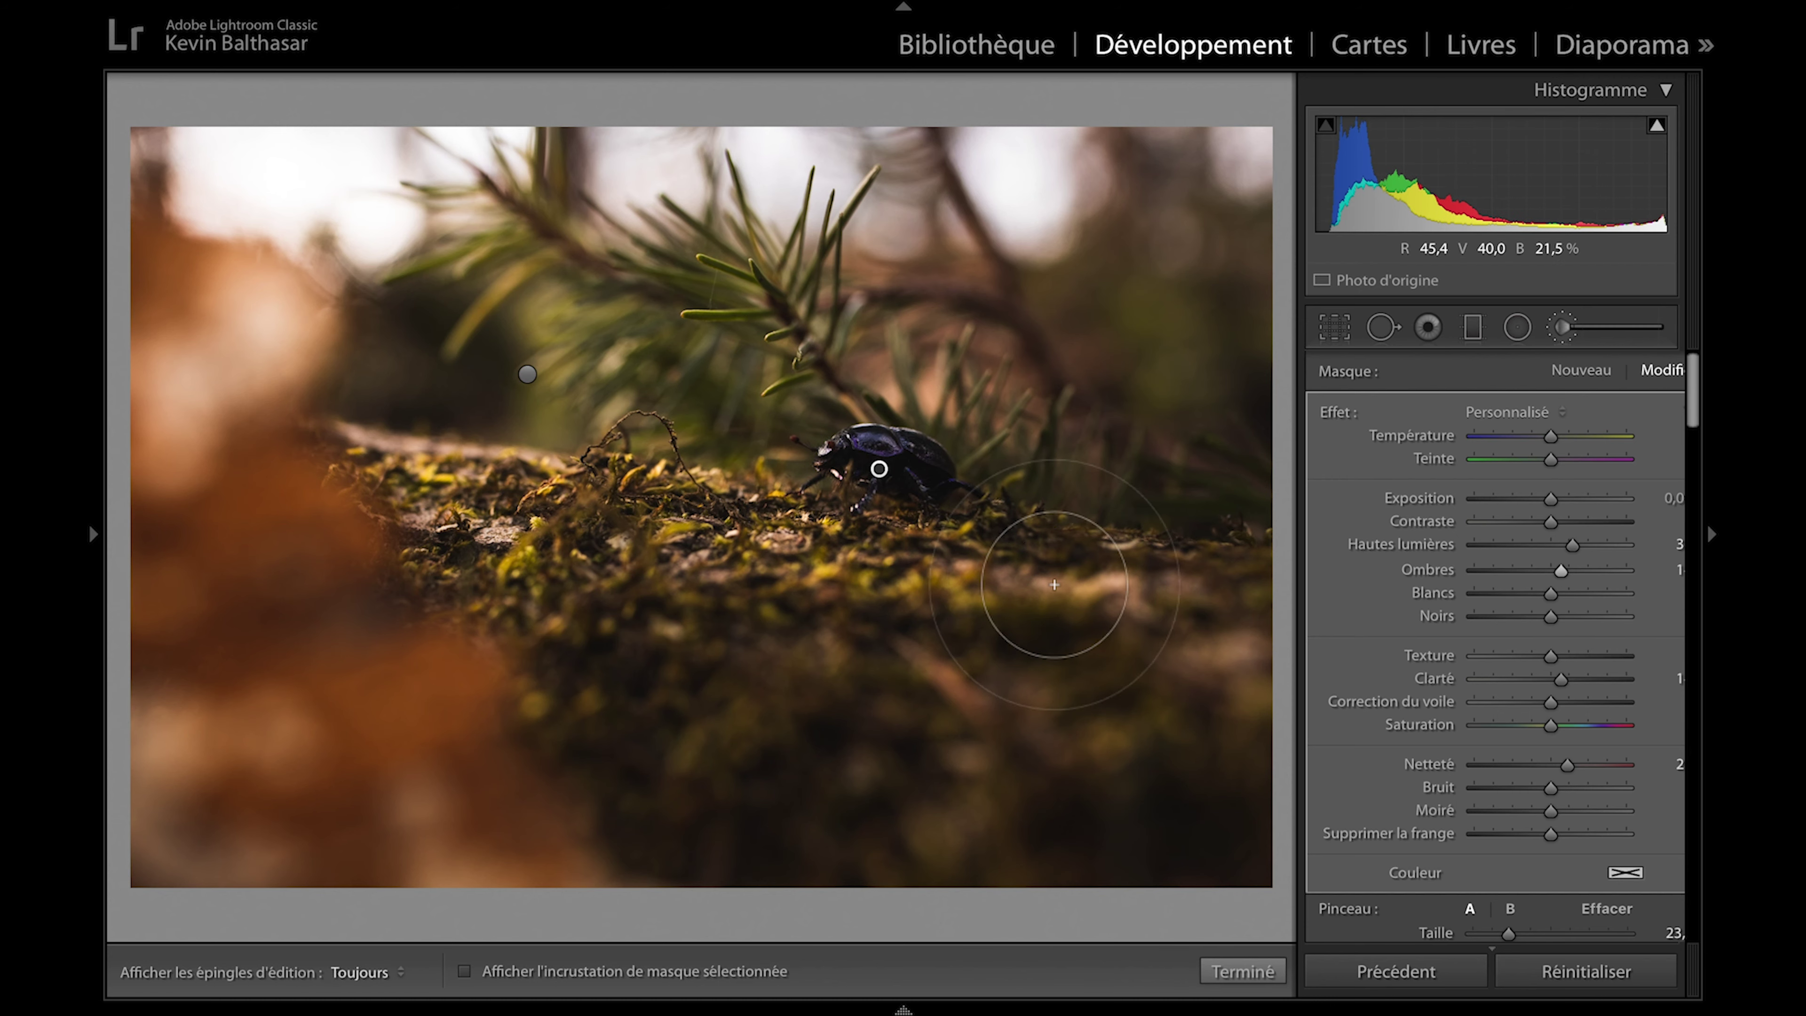
{"action": "left_click", "coordinate": [1243, 972]}
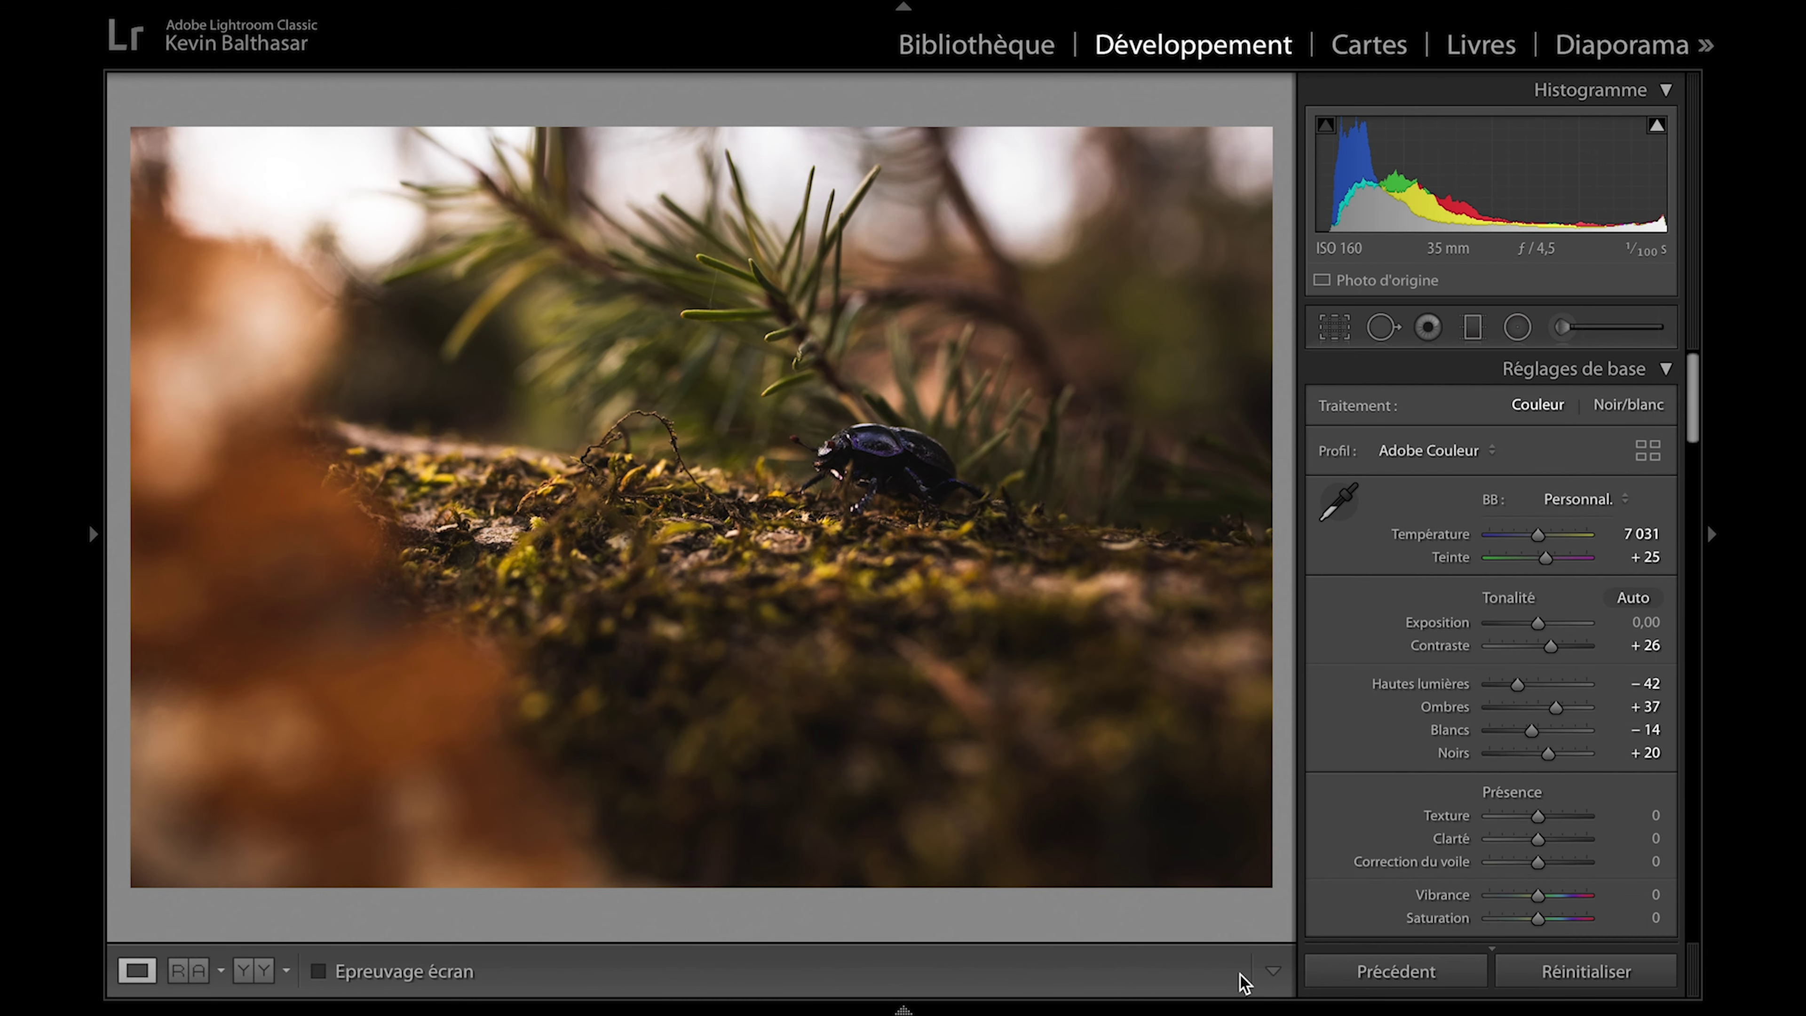
- Set luminance noise reduction to 12 while checking the beetle up close, and return to the full photo
{"action": "left_click", "coordinate": [885, 466]}
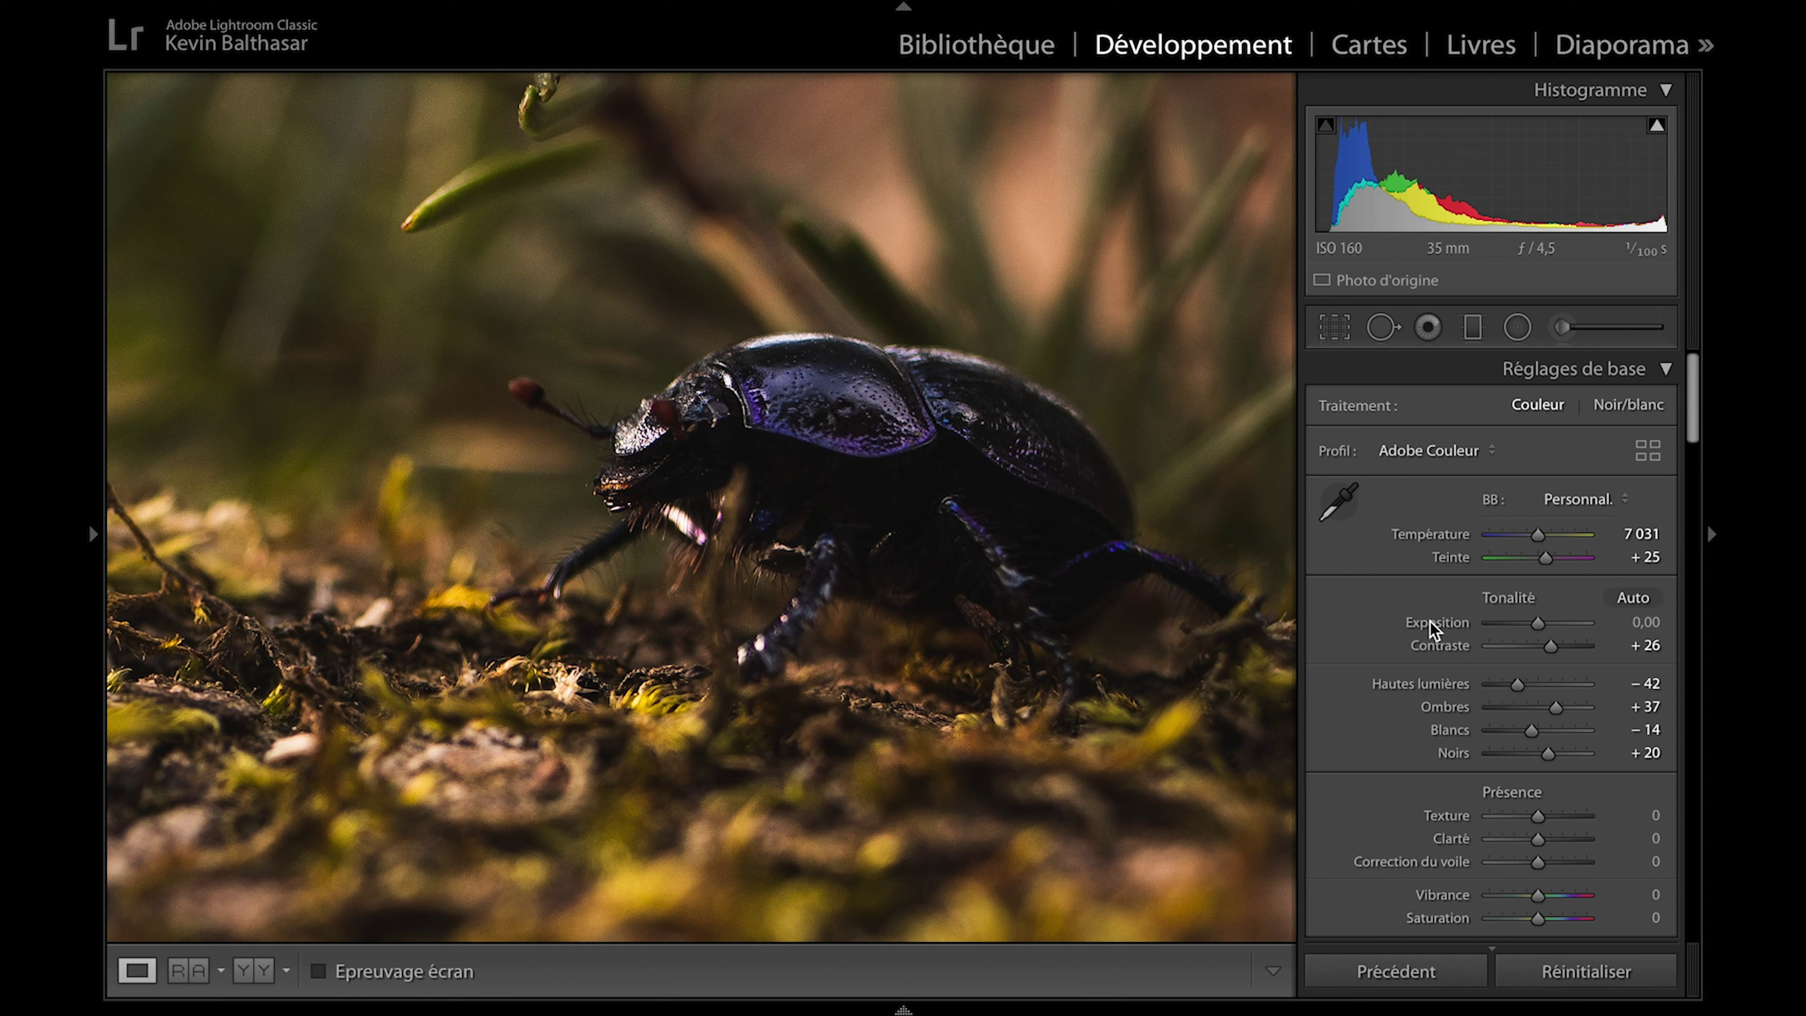
{"action": "scroll", "coordinate": [1447, 859], "scroll_direction": "down", "scroll_amount": 15}
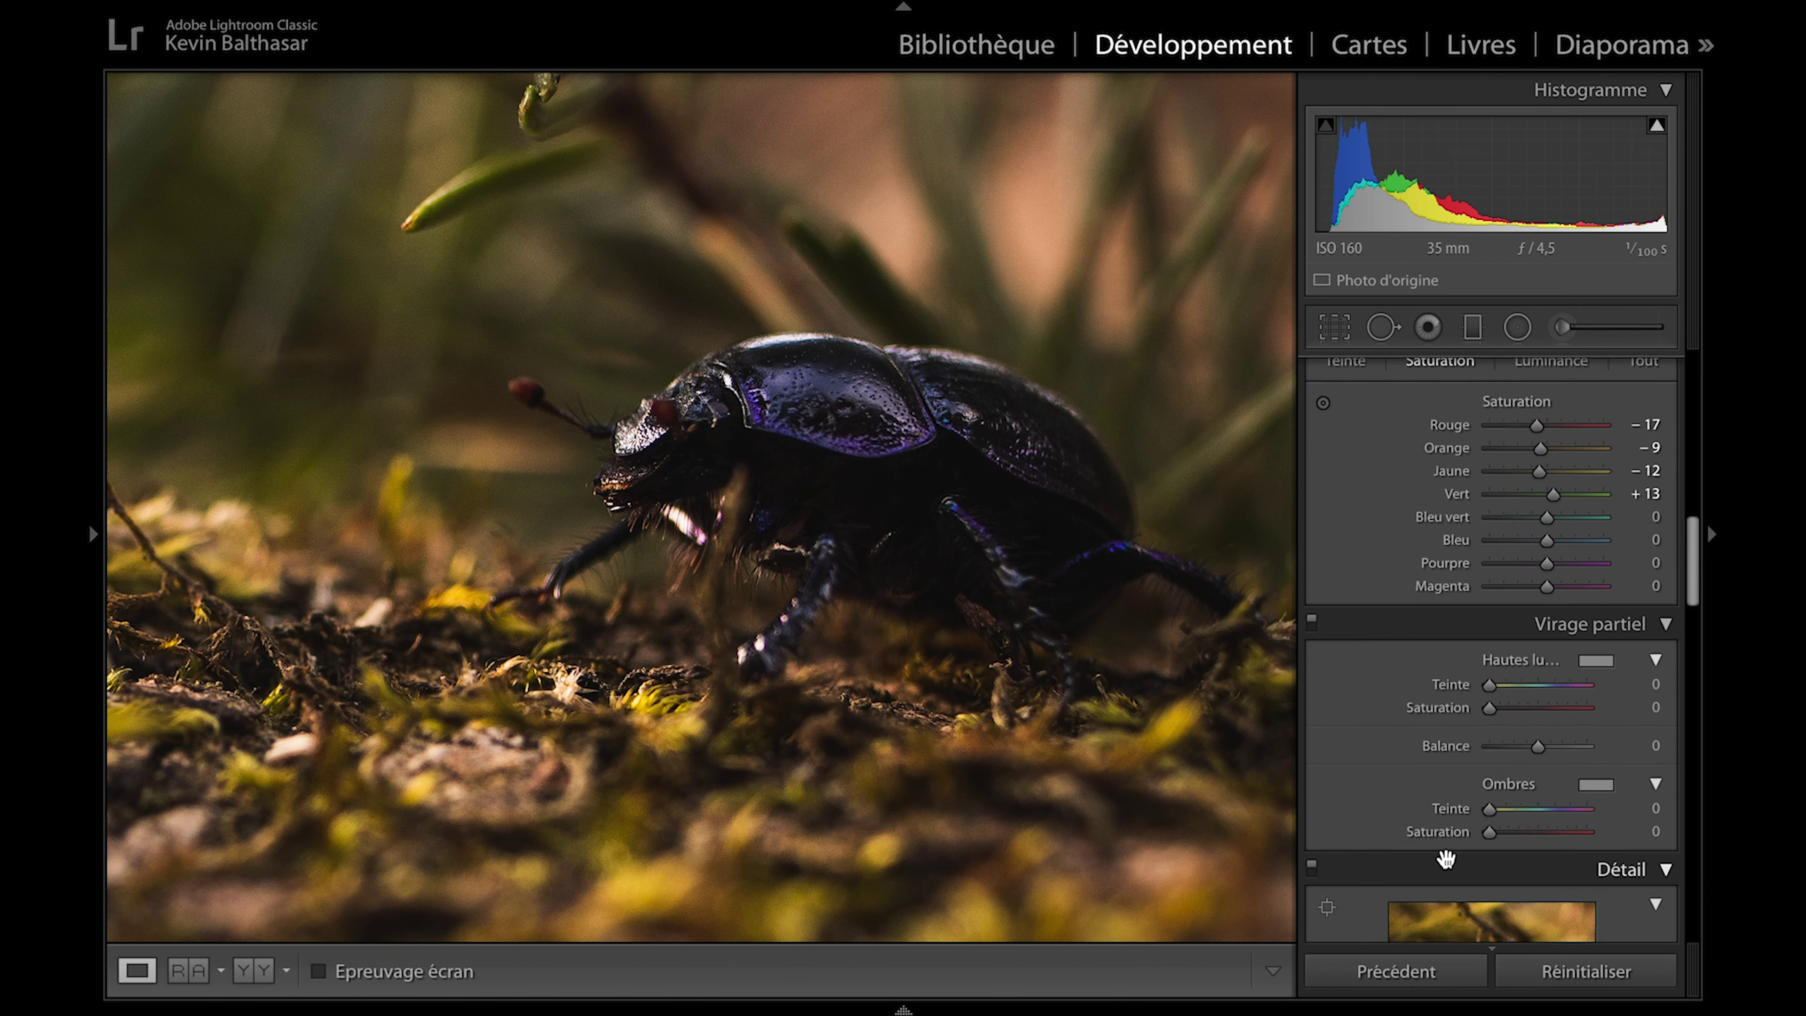
{"action": "scroll", "coordinate": [1446, 859], "scroll_direction": "down", "scroll_amount": 10}
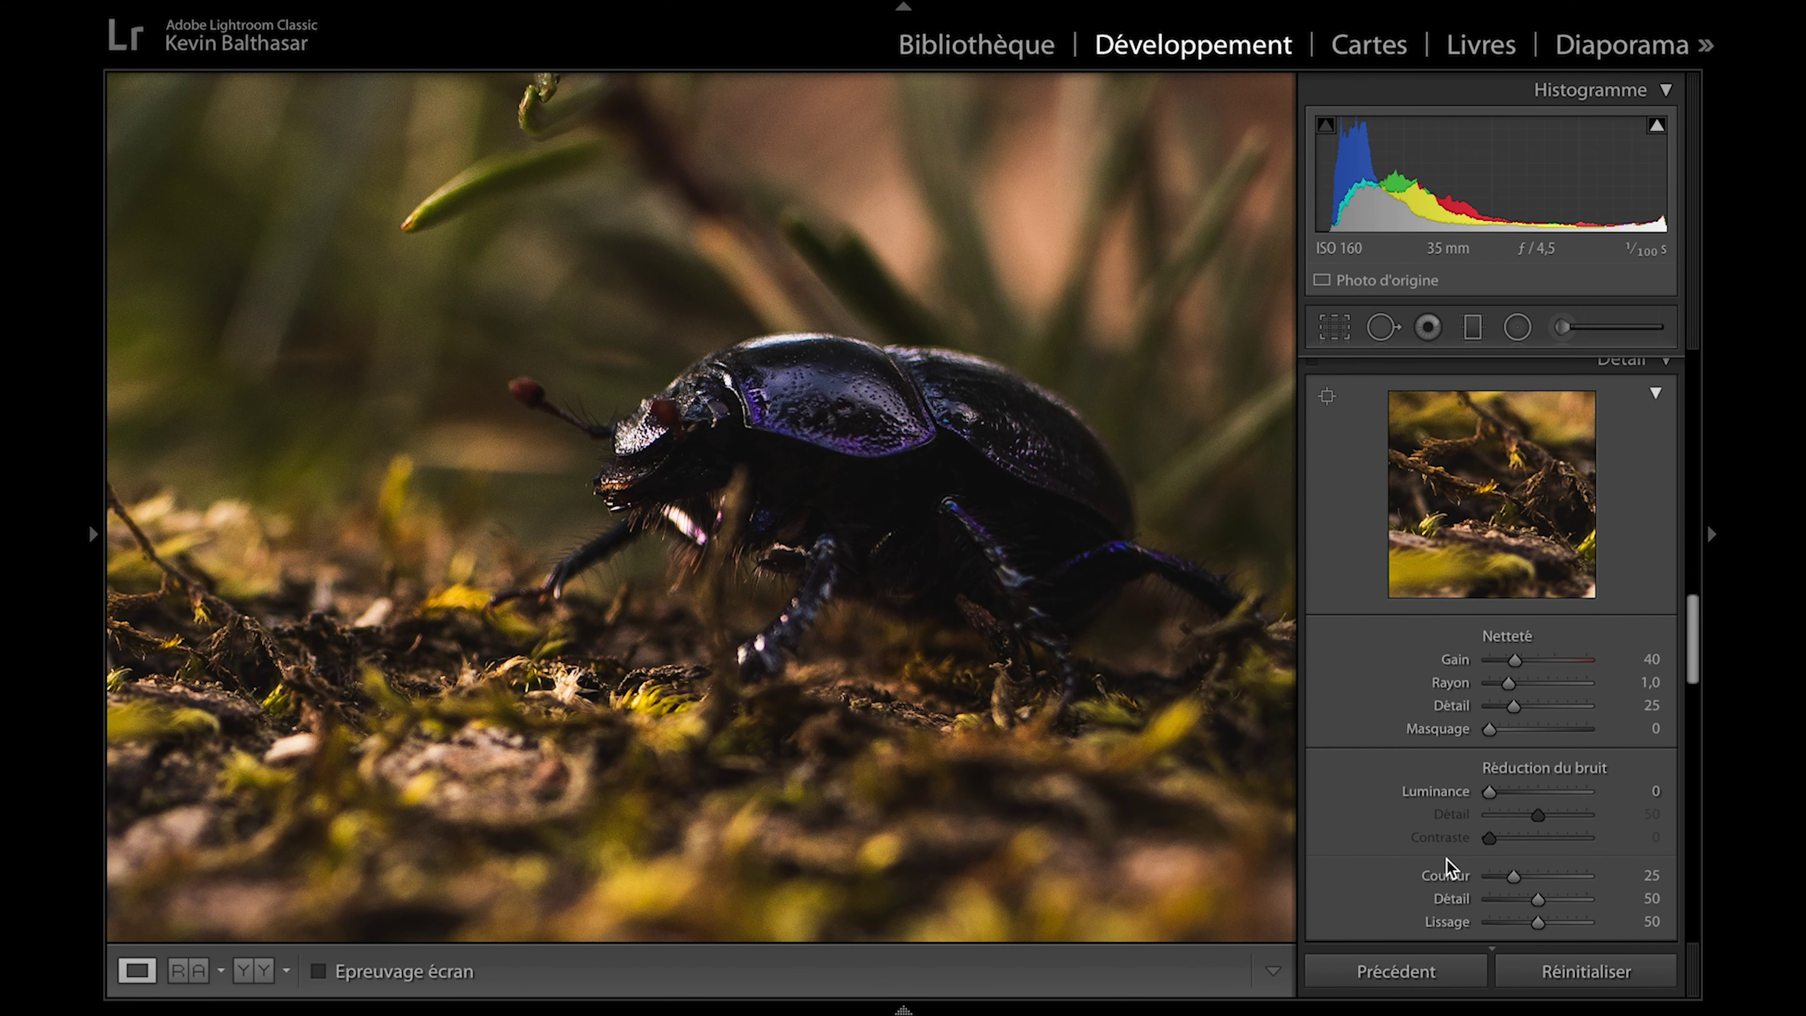
{"action": "left_click", "coordinate": [1504, 790]}
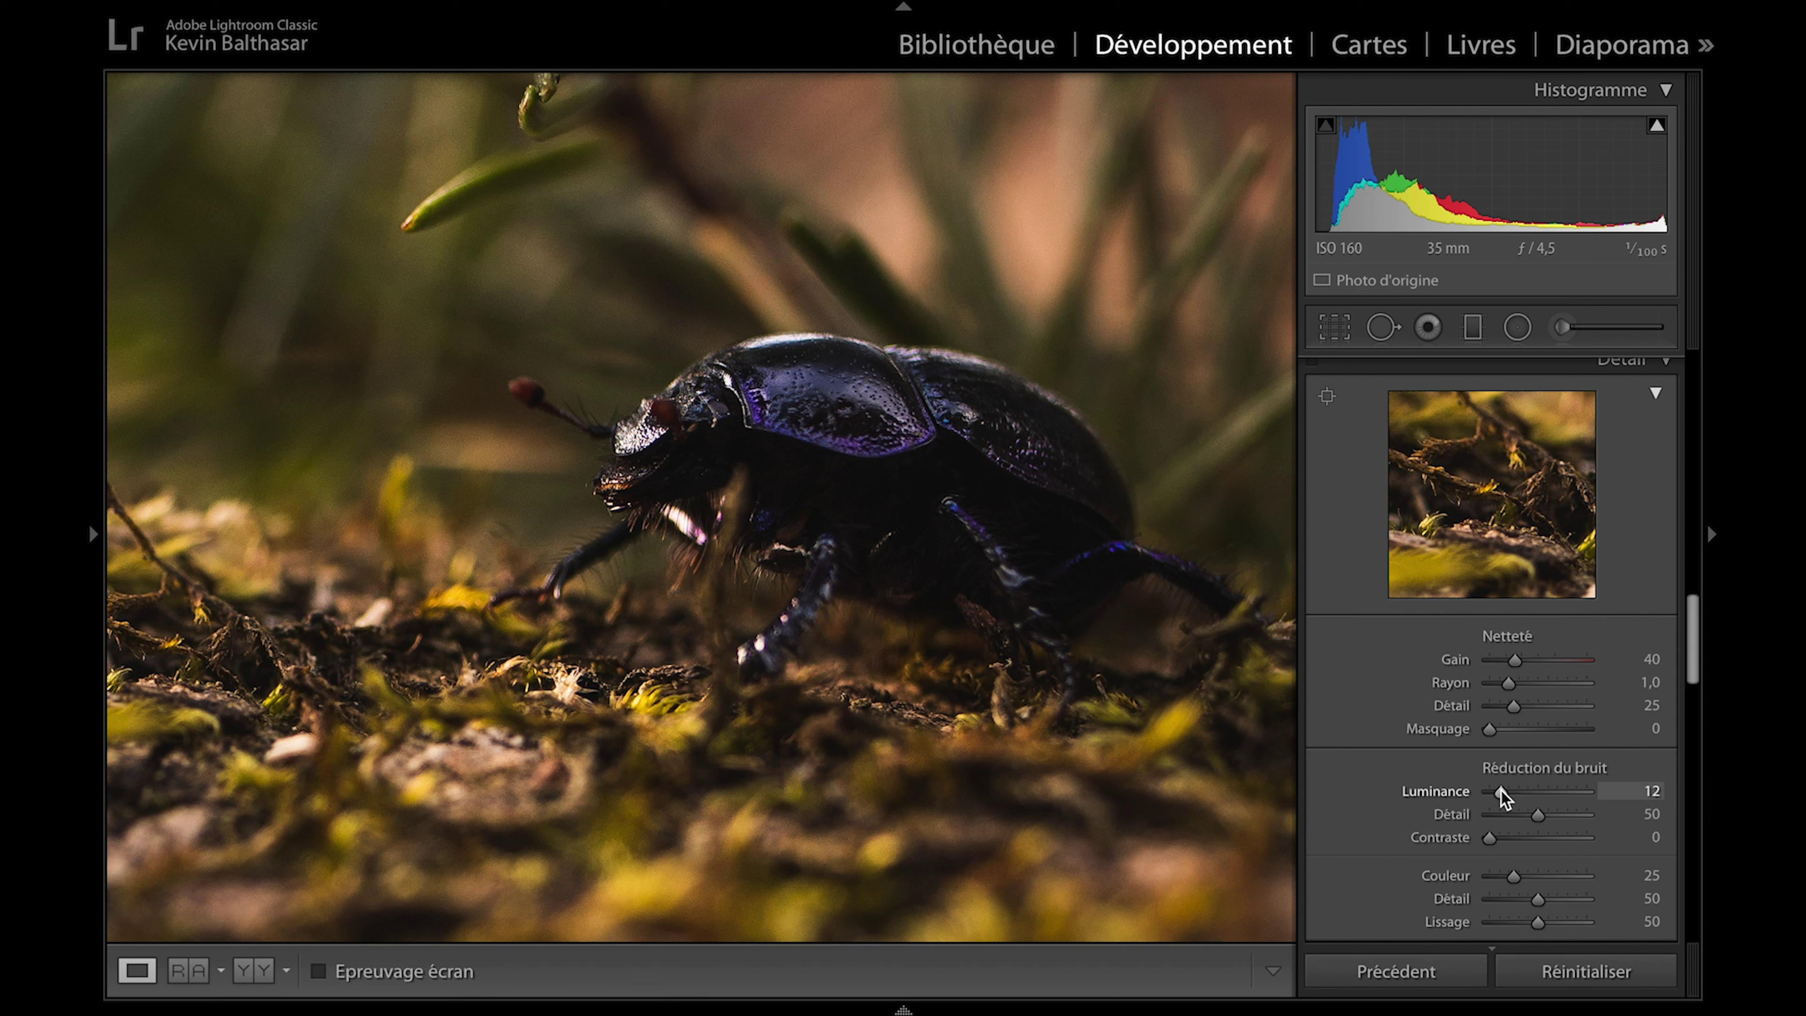
{"action": "left_click", "coordinate": [617, 347]}
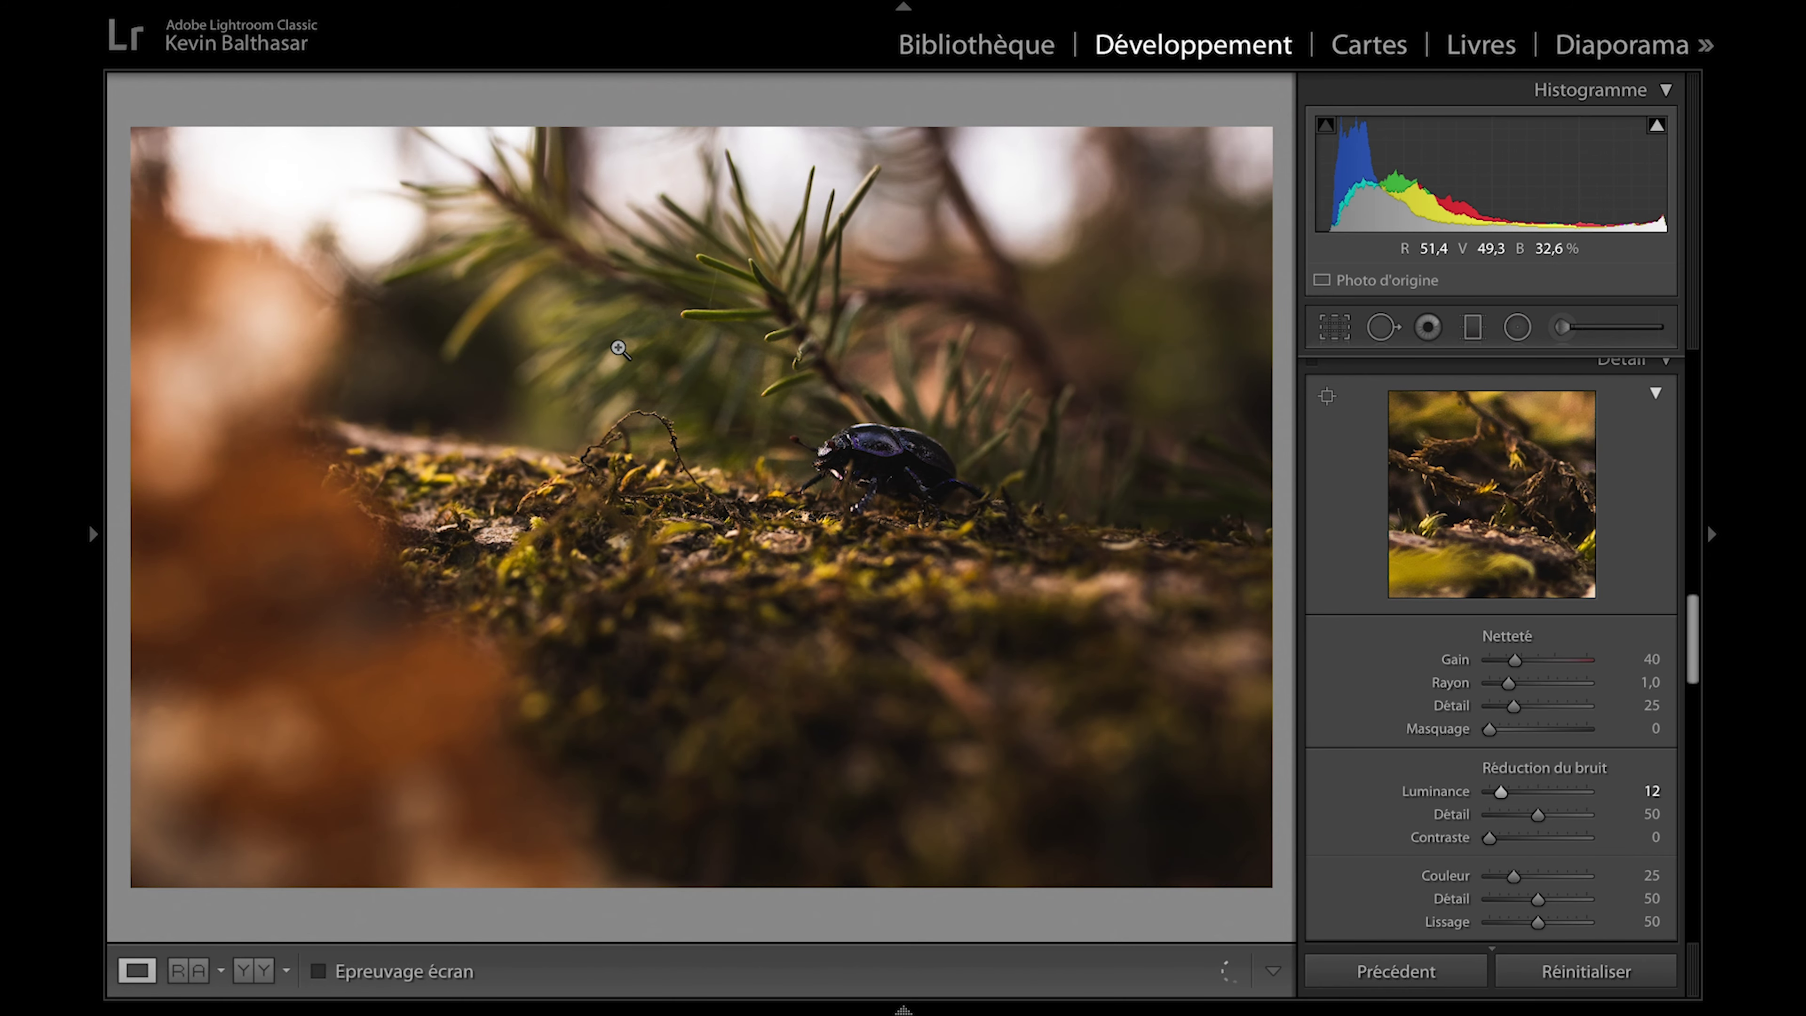
- Crop the photo slightly inward from its lower-right corner to a wider custom ratio and apply the crop
{"action": "left_click", "coordinate": [1329, 337]}
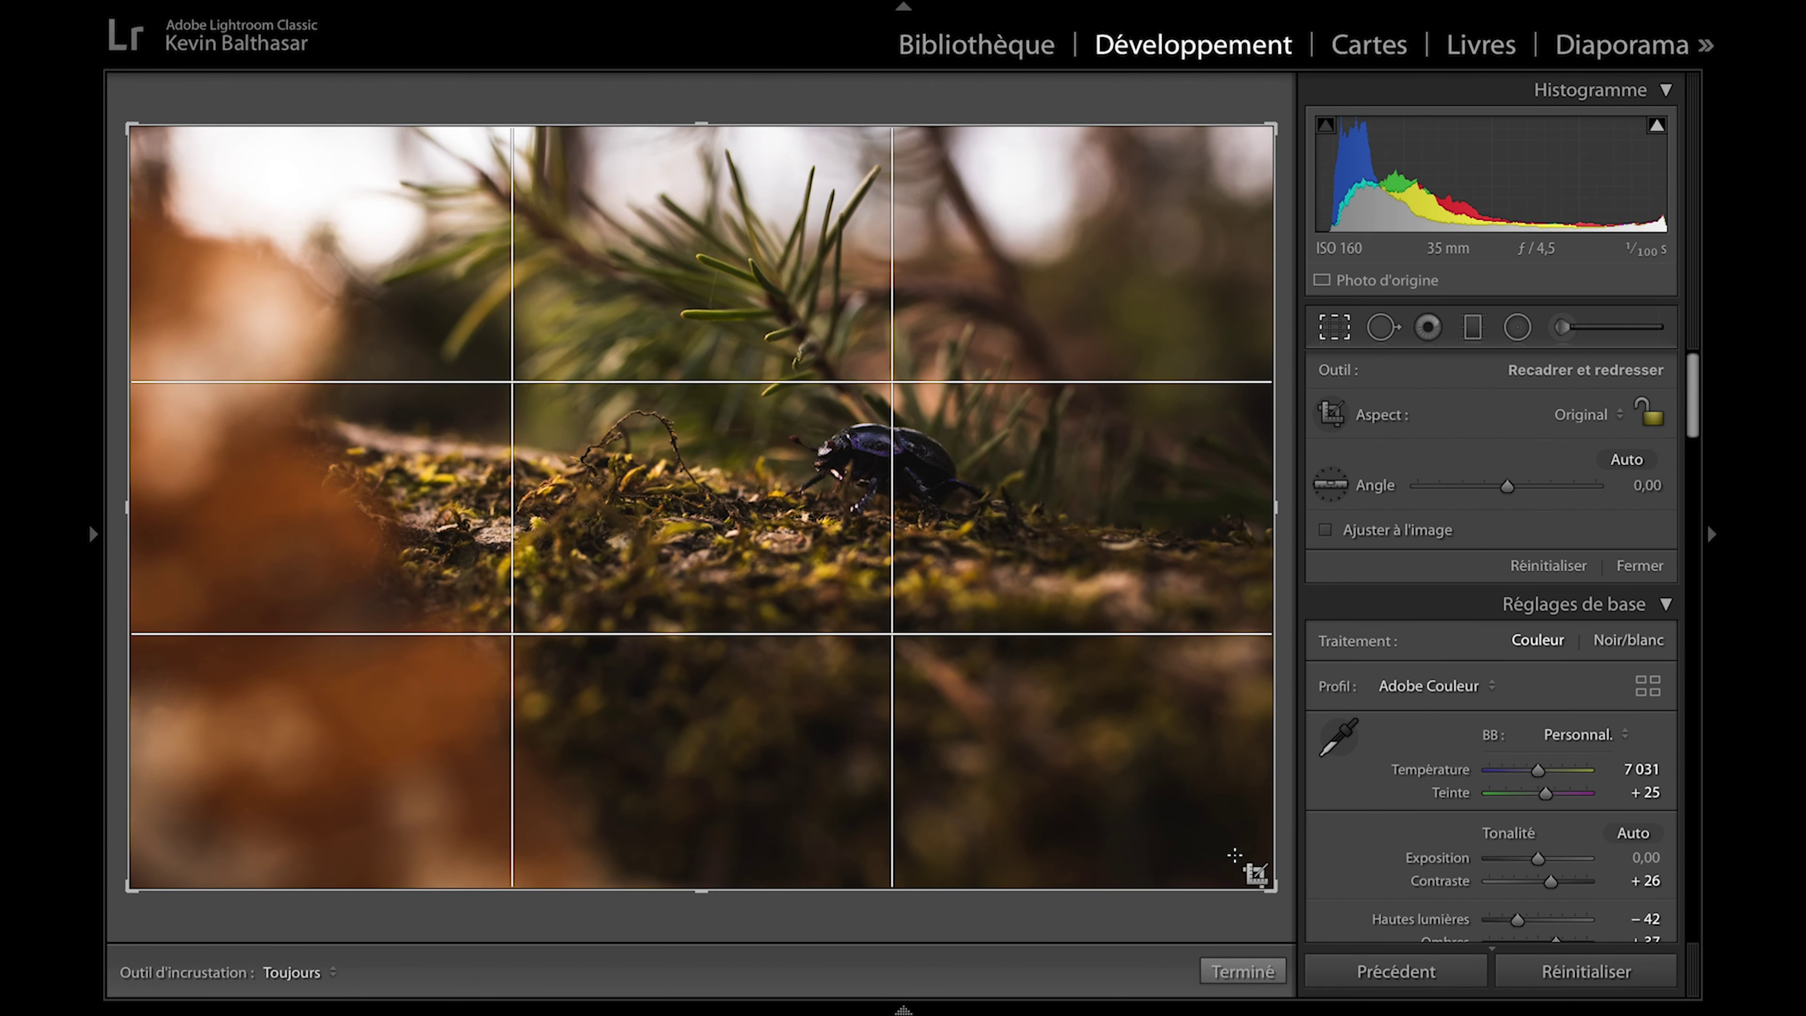
{"action": "left_click_drag", "start_coordinate": [1269, 891], "coordinate": [1239, 856]}
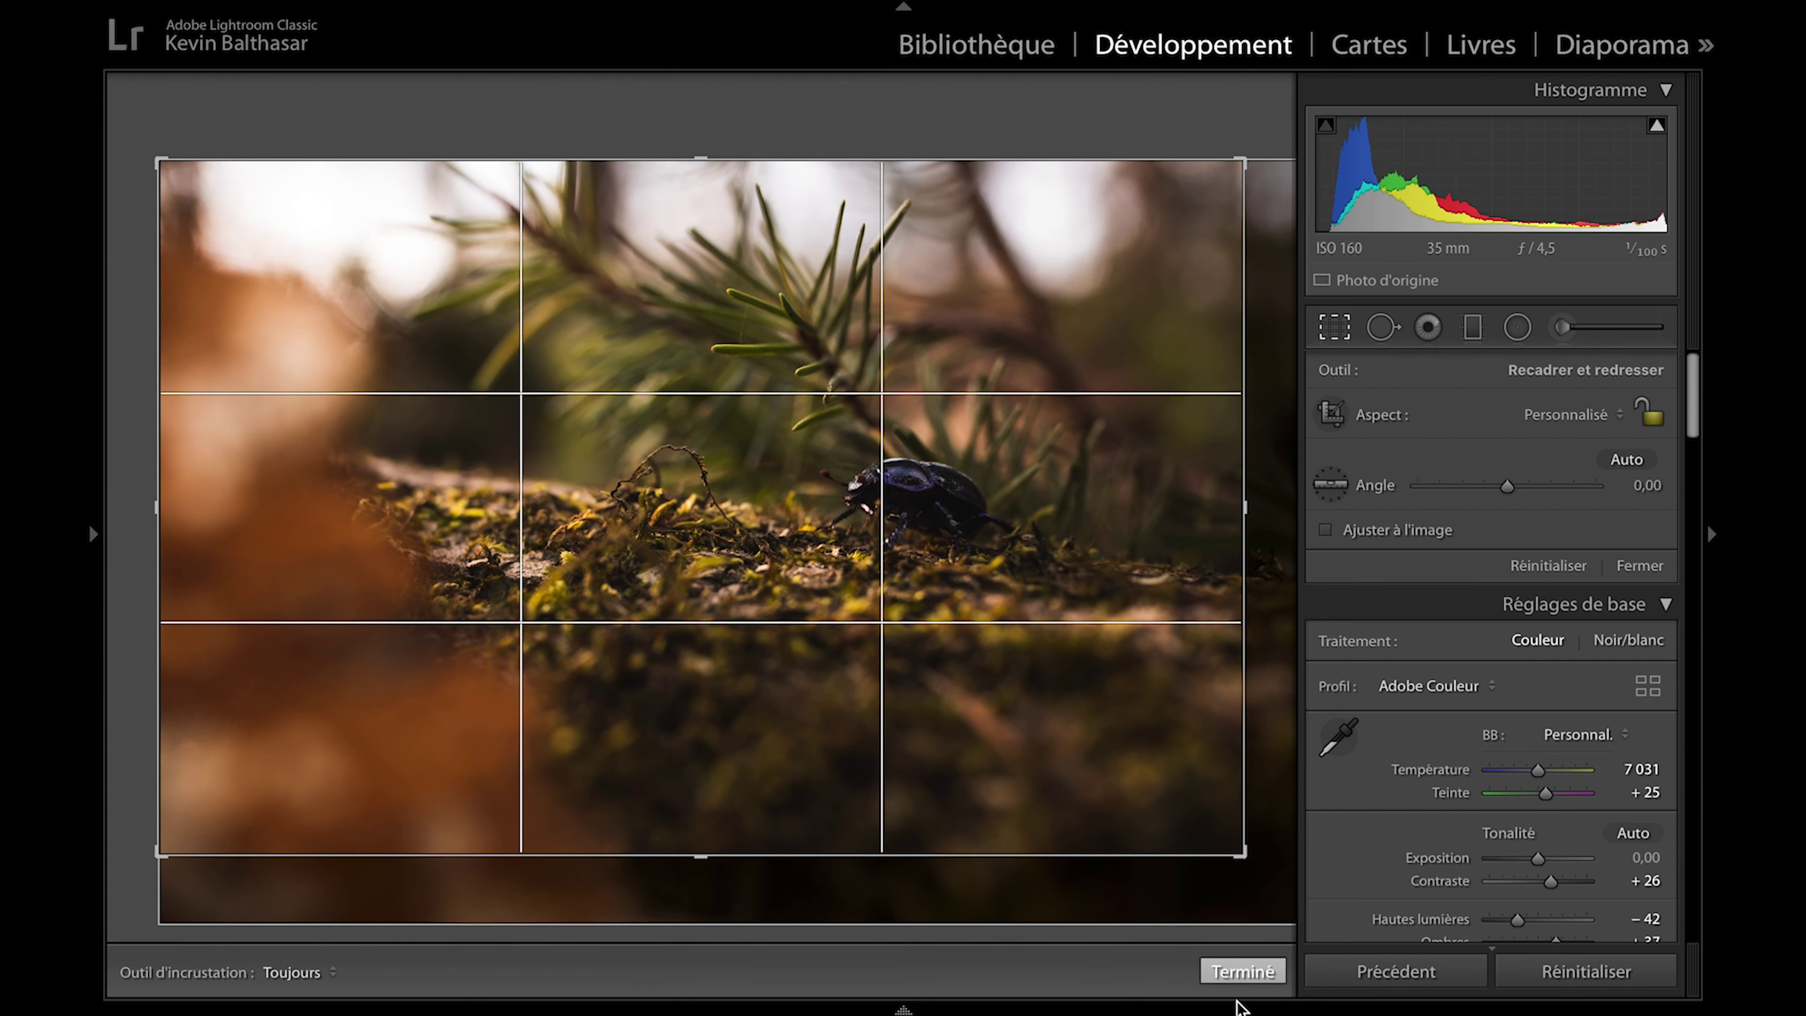
{"action": "left_click", "coordinate": [1258, 976]}
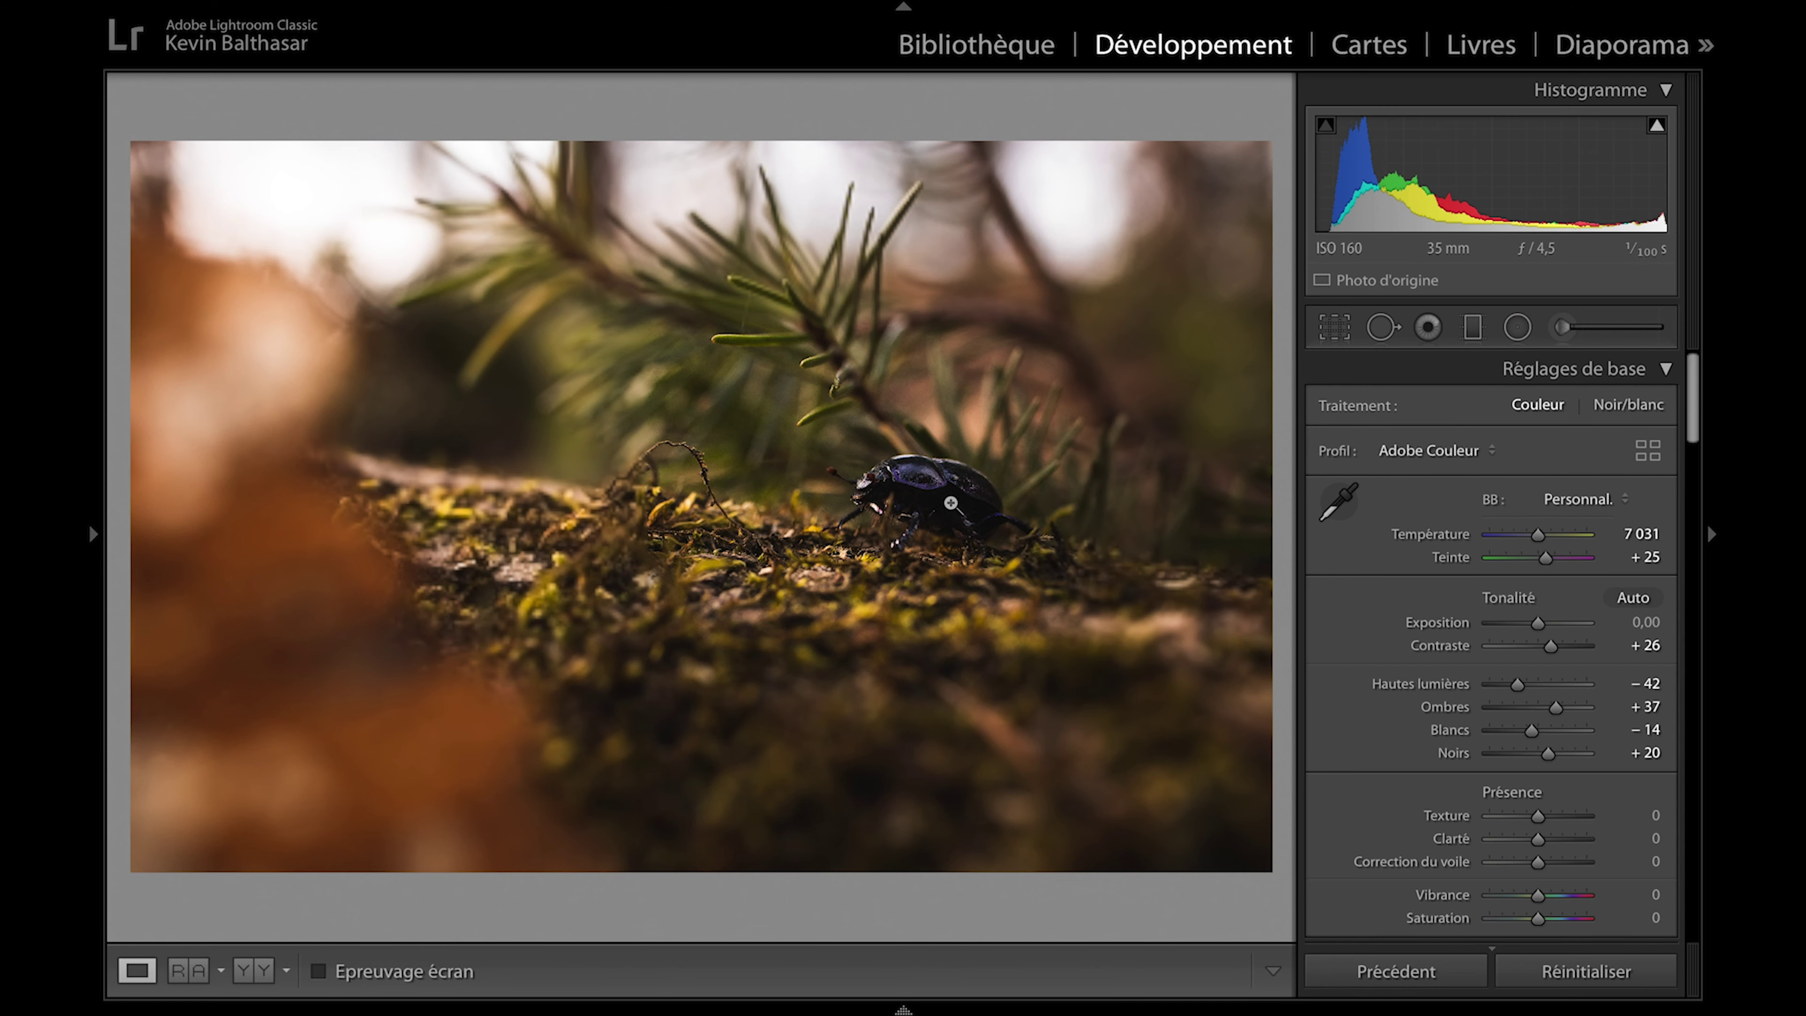
{"action": "left_click_drag", "start_coordinate": [882, 537], "coordinate": [712, 641]}
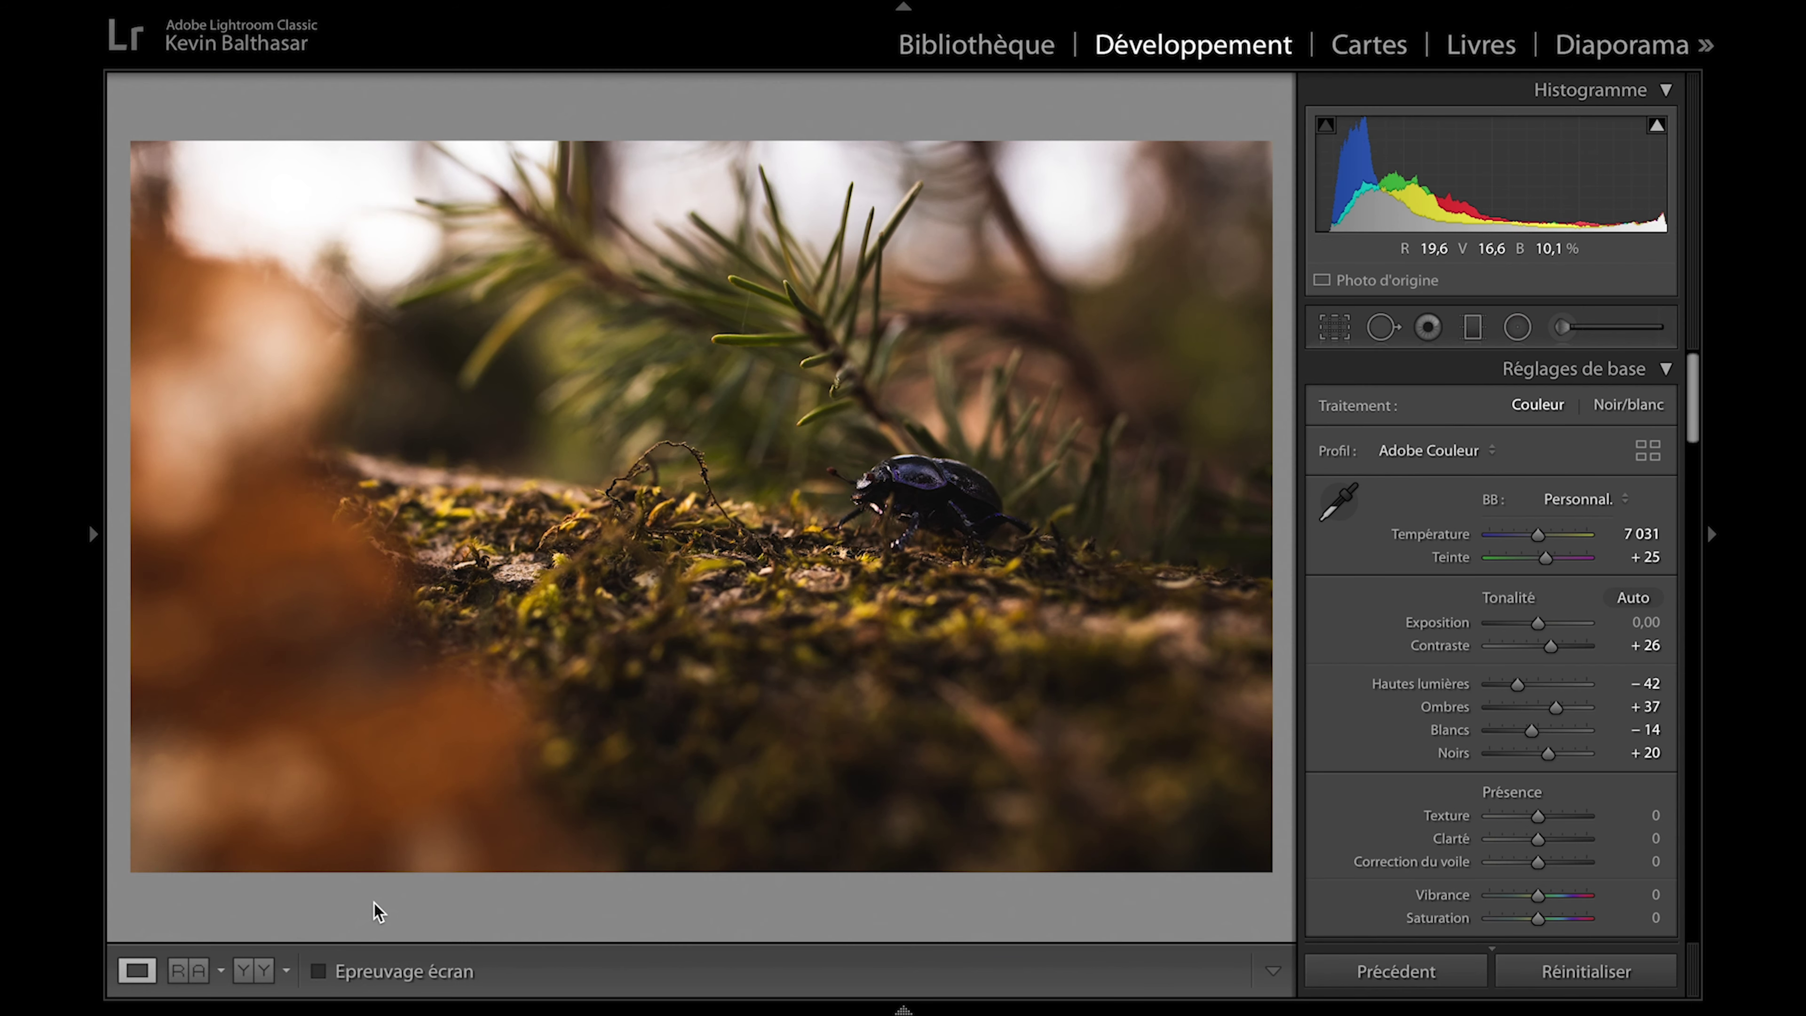
- Compare the original and edited photo side by side, examining the moss and blurred leaf up close
{"action": "left_click", "coordinate": [254, 970]}
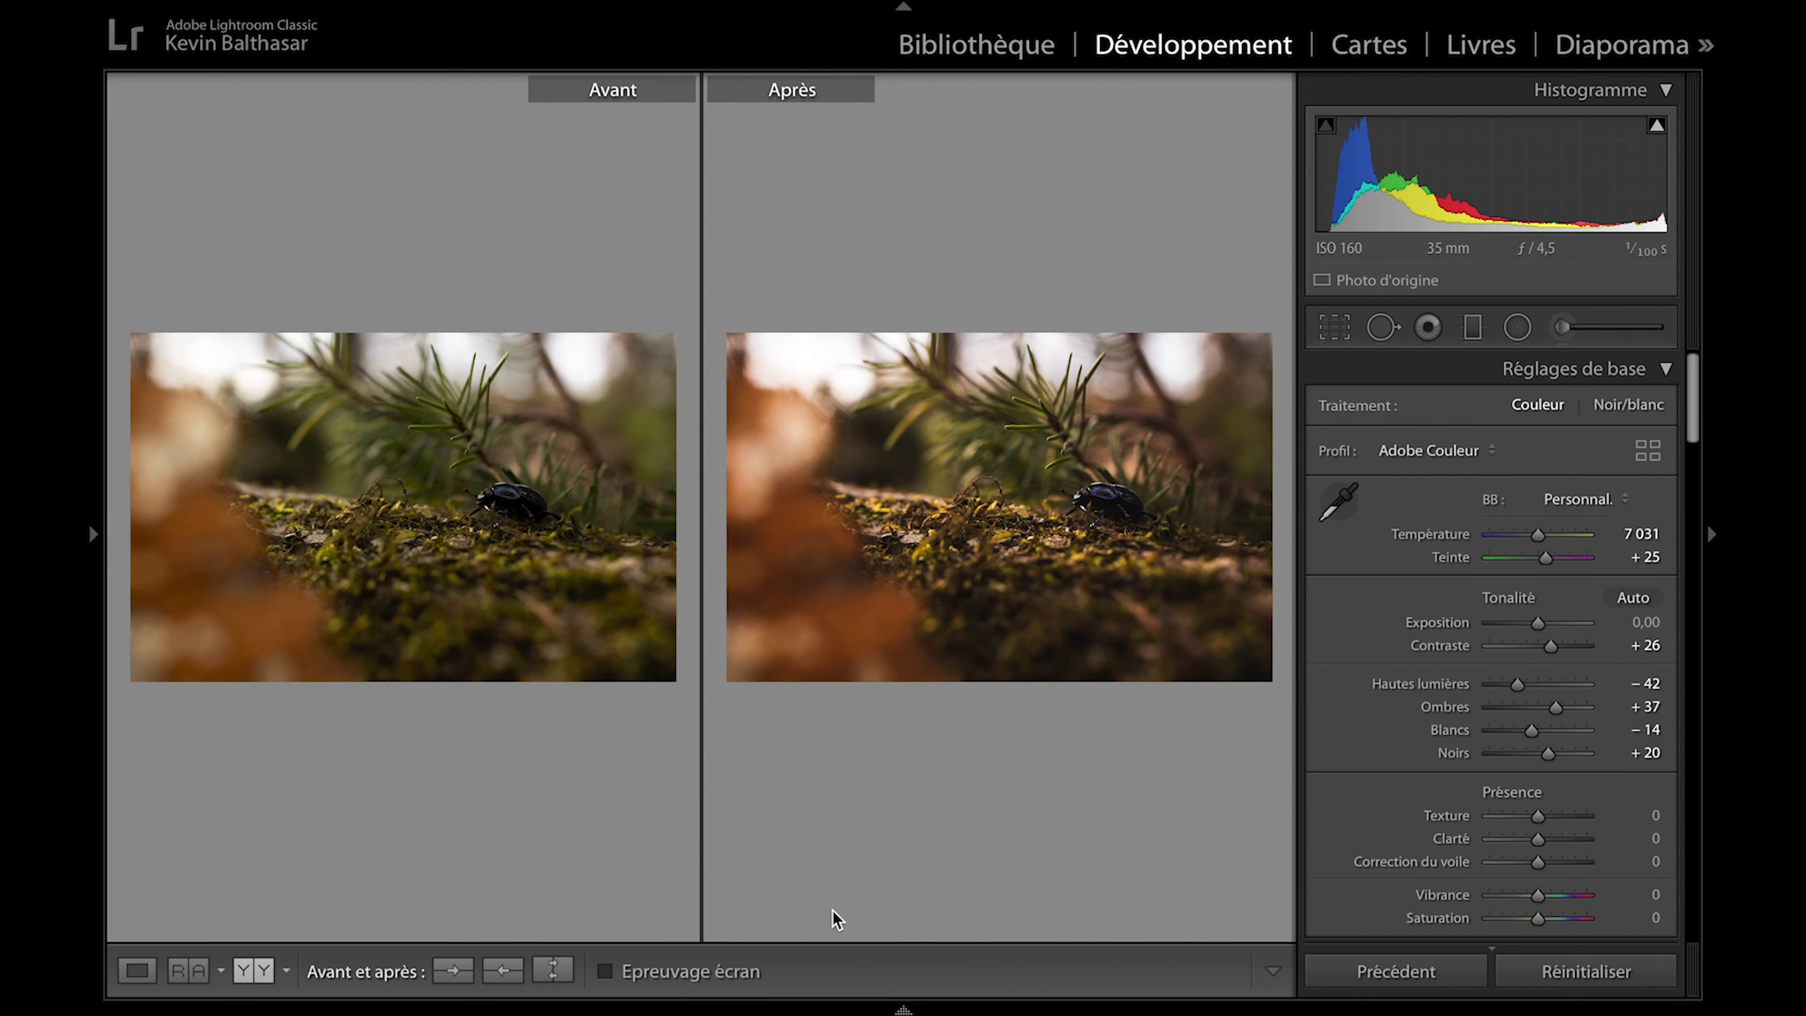
{"action": "left_click", "coordinate": [870, 583]}
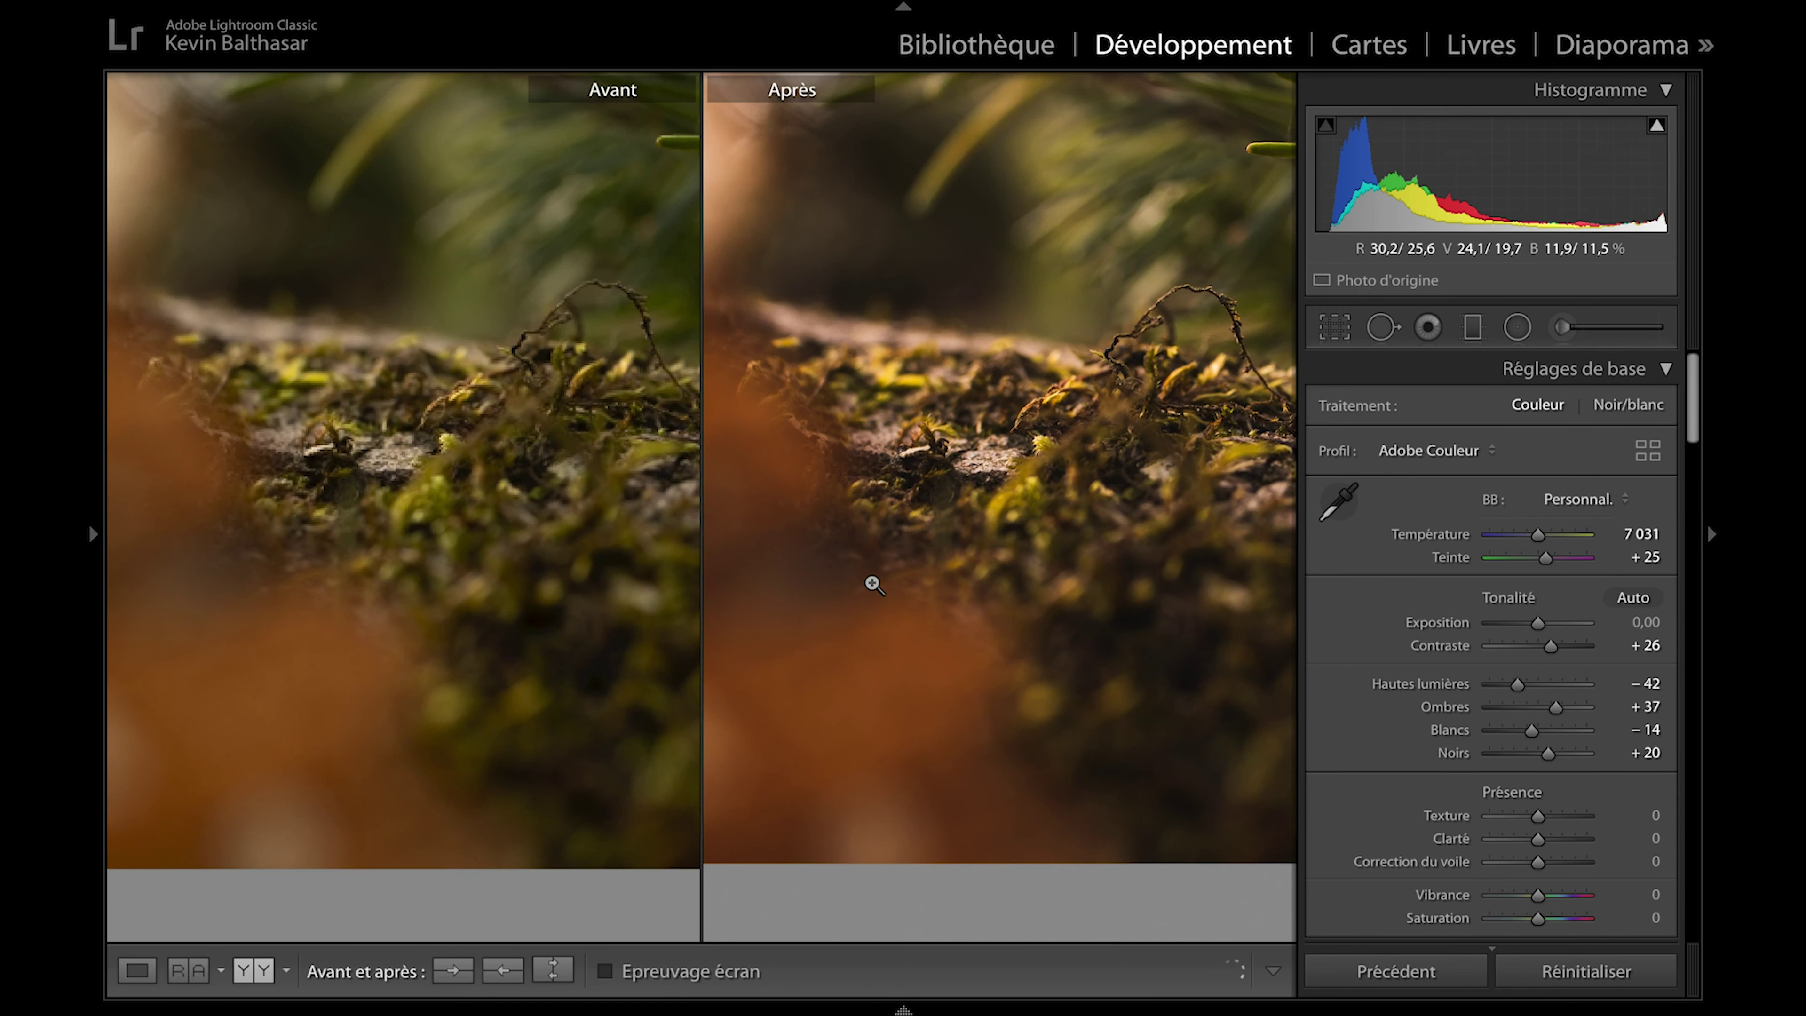
{"action": "left_click", "coordinate": [874, 584]}
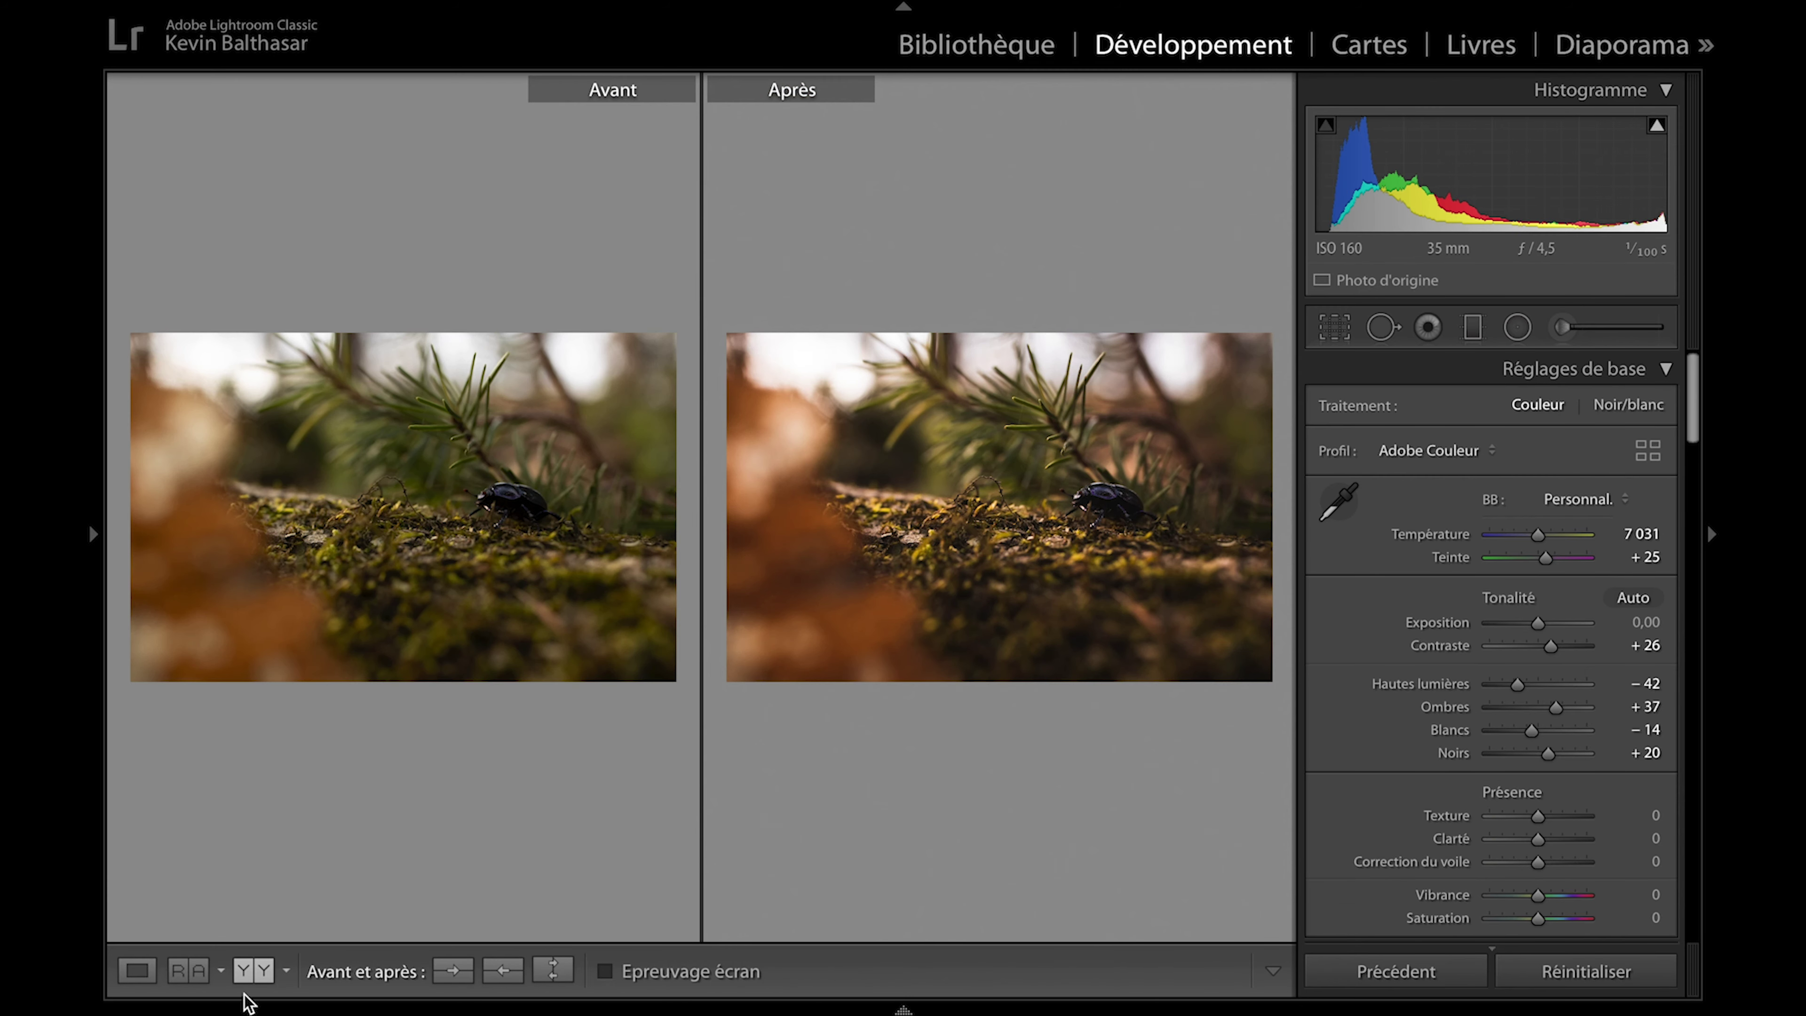